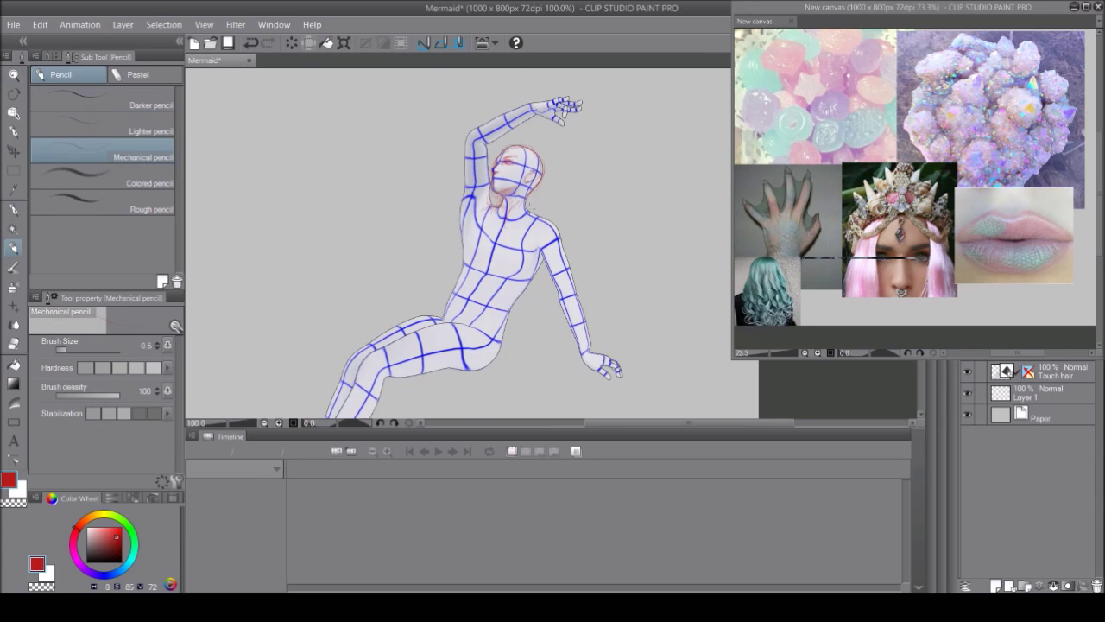
Step: Sketch the torso, both arms and the hands in red over the mannequin guide with the Mechanical pencil at size 3
drag(484, 194, 470, 259)
drag(470, 216, 536, 277)
drag(544, 216, 431, 315)
drag(514, 315, 466, 384)
drag(534, 222, 610, 370)
mouse_move(512, 107)
mouse_down()
mouse_move(475, 143)
mouse_move(483, 147)
mouse_up()
drag(468, 134, 494, 209)
drag(535, 93, 580, 131)
Step: Sketch the mermaid's hips and the sweeping curves of the tail below the waist over the mannequin
scroll(472, 242, down, 3)
drag(431, 172, 341, 372)
drag(341, 207, 431, 389)
drag(523, 320, 725, 345)
drag(526, 277, 712, 393)
drag(457, 285, 630, 337)
Step: Put away the reference window, hide the Touch hair mannequin layer, and sketch the tail fin's edge beside the tail
click(1097, 7)
click(966, 371)
drag(321, 259, 259, 371)
Step: Refine the raised forearm and hand and strengthen the face profile of the sketch
scroll(472, 242, up, 2)
drag(471, 129, 587, 91)
drag(497, 173, 531, 196)
key(p)
key(p)
key(p)
key(p)
drag(495, 159, 492, 184)
key(p)
drag(528, 129, 495, 176)
key(p)
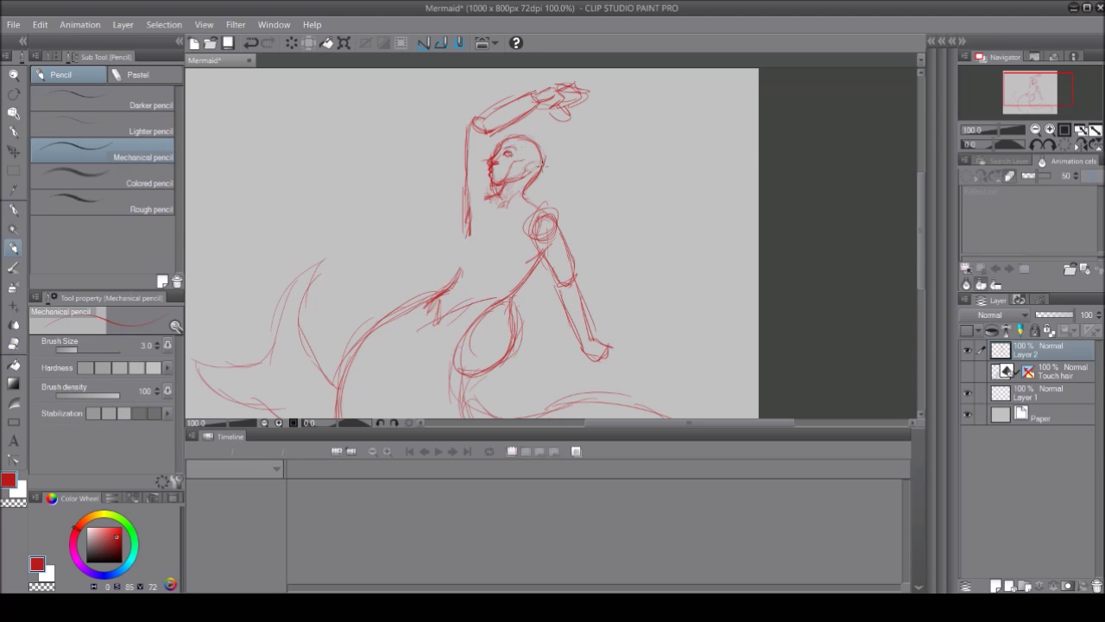
Step: Sketch the chest's sides and ribcage curve, joining the torso to the shoulders with a collarbone line
drag(449, 207, 462, 255)
drag(557, 226, 514, 285)
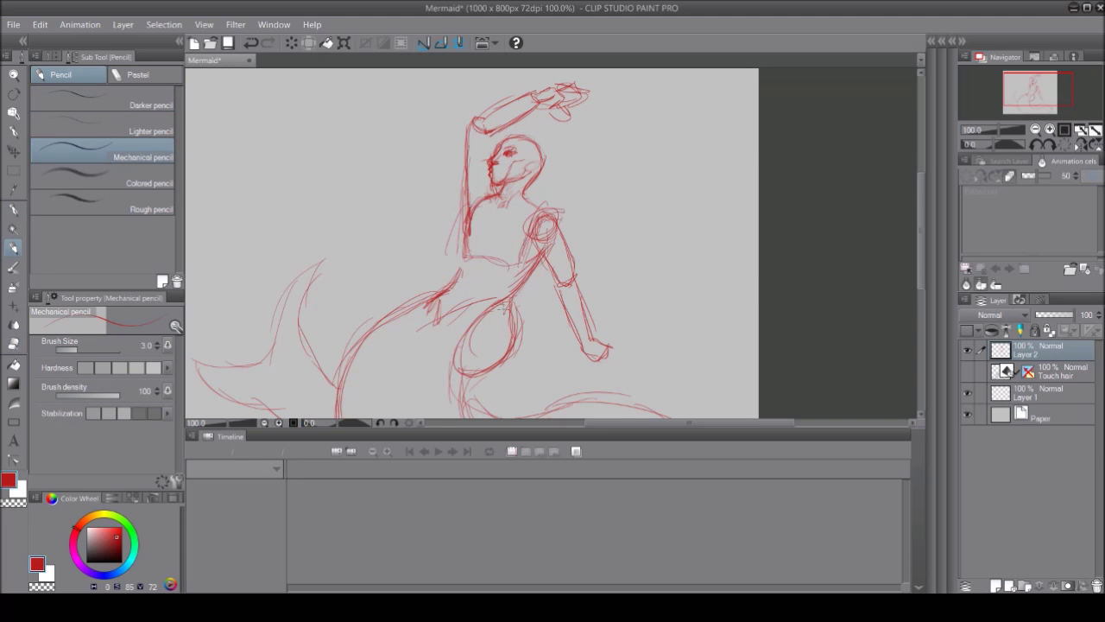
scroll(472, 242, down, 2)
drag(475, 160, 436, 240)
scroll(472, 241, down, 1)
drag(476, 88, 544, 119)
Step: Draw the torso's side down to the waist and erase stray lines near the supporting arm's shoulder
scroll(472, 242, up, 2)
drag(484, 223, 518, 319)
key(e)
mouse_move(540, 255)
mouse_down()
mouse_move(492, 320)
mouse_move(527, 259)
mouse_up()
key(p)
Step: Redraw the hips curving into the tail and erase the old tail lines at the lower right of the drawing
scroll(510, 285, down, 2)
drag(518, 199, 418, 302)
drag(423, 332, 540, 323)
key(e)
mouse_move(682, 354)
mouse_down()
mouse_move(242, 331)
mouse_move(561, 363)
mouse_up()
key(p)
Step: Sketch the rock the mermaid sits on, with its top edge, right side and wide base
drag(518, 226, 639, 237)
drag(639, 251, 630, 392)
drag(349, 259, 284, 380)
drag(341, 389, 617, 406)
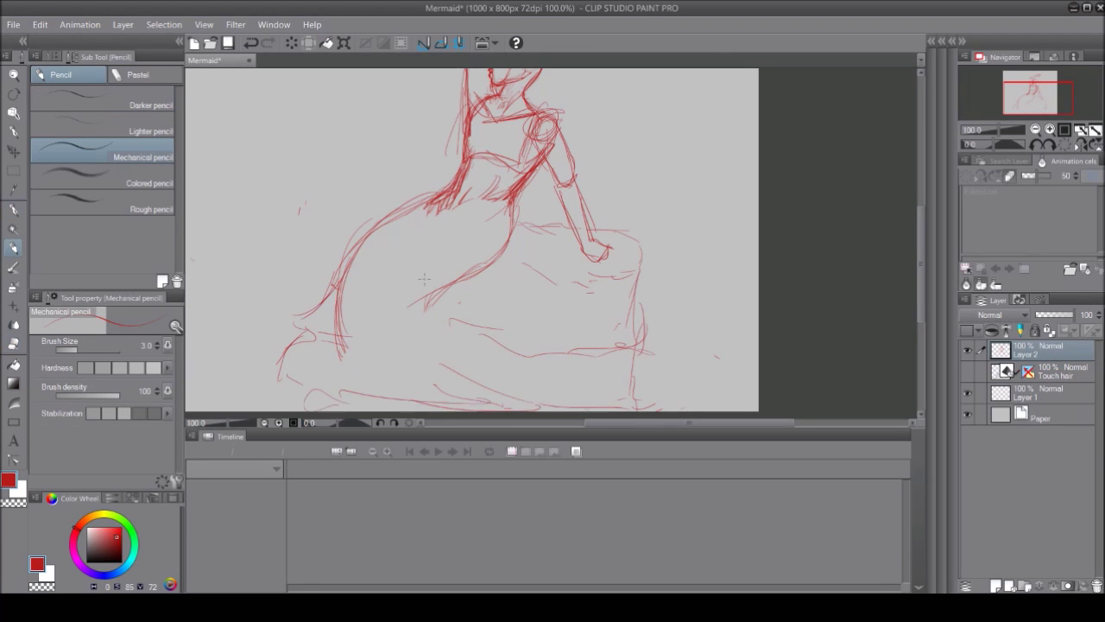
Step: Extend the tail so it bends below the hips and curls across the base of the rock
drag(479, 289, 423, 392)
drag(423, 311, 600, 397)
drag(634, 337, 682, 410)
mouse_move(449, 197)
mouse_down()
mouse_move(384, 227)
mouse_move(336, 380)
mouse_move(535, 211)
mouse_move(405, 362)
mouse_up()
key(e)
key(p)
Step: Sketch the bust and the front of the waist, erasing the overlapping torso lines
drag(466, 183, 412, 221)
drag(467, 155, 492, 216)
scroll(485, 141, up, 2)
scroll(864, 272, down, 2)
mouse_move(469, 152)
mouse_down()
mouse_move(492, 207)
mouse_move(532, 221)
mouse_up()
drag(442, 164, 531, 220)
key(e)
drag(460, 196, 518, 207)
key(p)
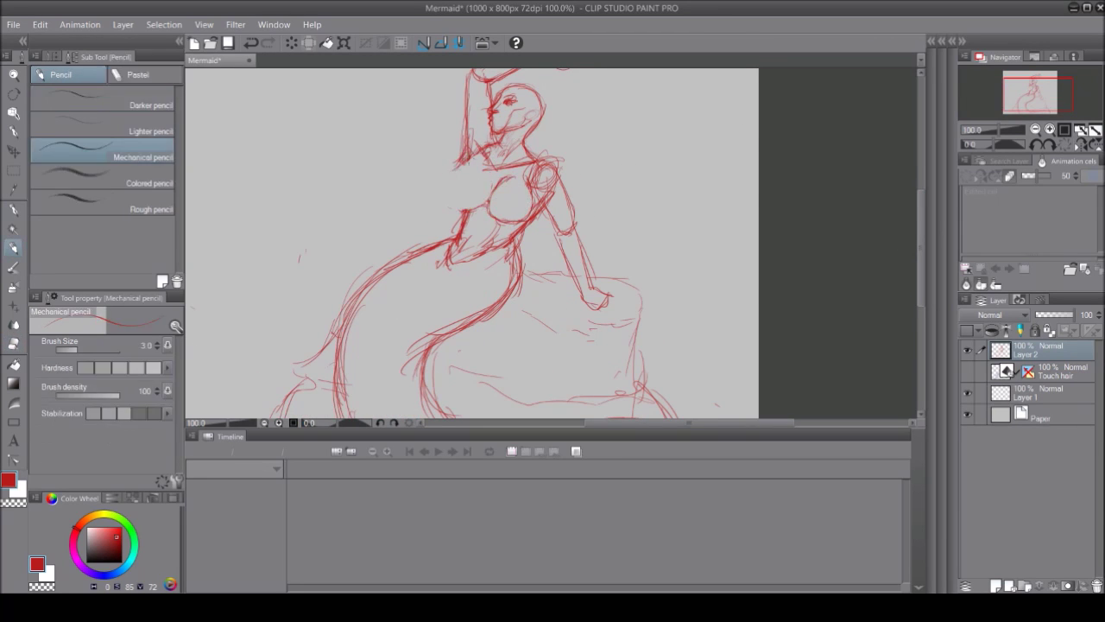
Step: Clean up the waist and bust contours by erasing rough lines and redrawing the abdomen
key(e)
mouse_move(467, 177)
mouse_down()
mouse_move(496, 216)
mouse_move(457, 212)
mouse_move(471, 200)
mouse_move(470, 251)
mouse_move(518, 232)
mouse_move(410, 376)
mouse_up()
key(p)
key(e)
key(p)
key(e)
key(p)
mouse_move(500, 240)
mouse_down()
mouse_move(356, 359)
mouse_move(492, 255)
mouse_up()
key(e)
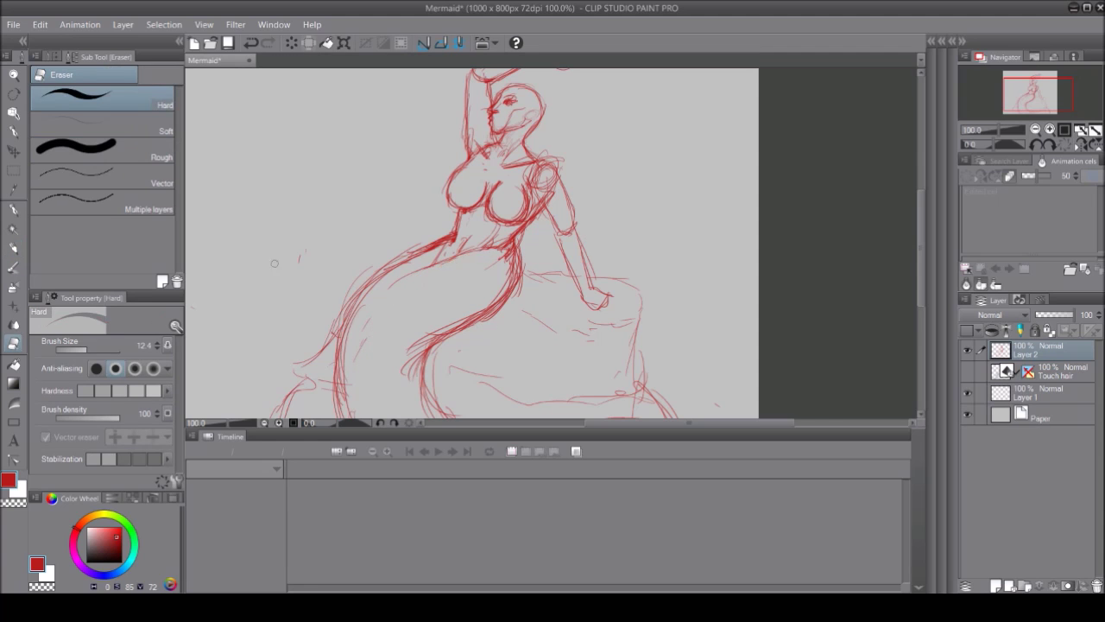
Step: Rework the hip into a fuller curve and redraw the underside of the tail's bend
mouse_move(449, 345)
mouse_down()
mouse_move(527, 264)
mouse_move(466, 345)
mouse_up()
key(p)
mouse_move(500, 307)
mouse_down()
mouse_move(516, 254)
mouse_move(414, 341)
mouse_move(492, 246)
mouse_move(507, 257)
mouse_move(499, 321)
mouse_move(402, 392)
mouse_up()
key(e)
key(p)
key(e)
key(p)
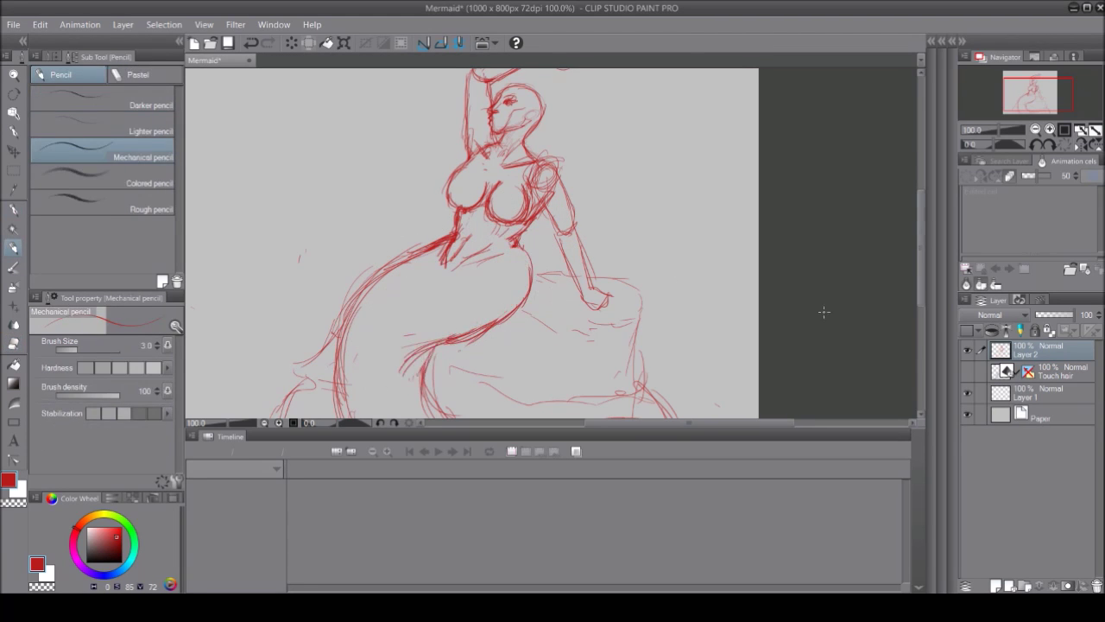
Step: Erase excess lines around the waist and hip, and save the drawing
scroll(472, 244, up, 2)
key(e)
drag(490, 276, 531, 246)
key(p)
key(ctrl+s)
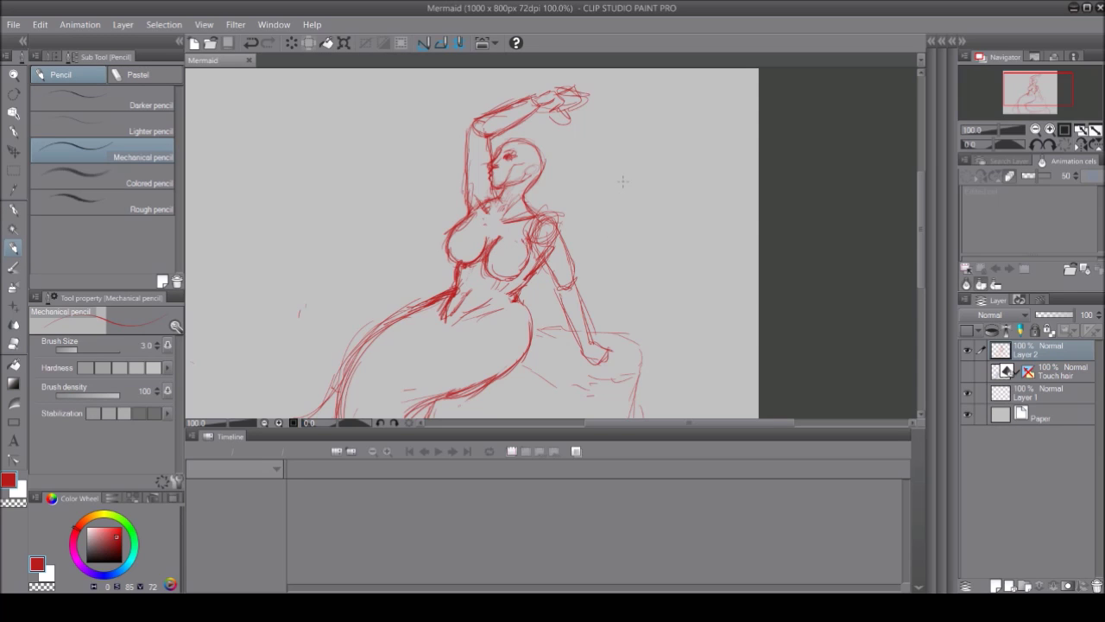
Step: Redefine the bust contours and add abdomen detail, erasing rough lines along the waist and hip
click(623, 180)
drag(535, 238, 496, 276)
drag(455, 243, 444, 263)
key(e)
mouse_move(525, 332)
mouse_down()
mouse_move(515, 292)
mouse_move(527, 280)
mouse_move(453, 320)
mouse_up()
key(p)
key(e)
key(p)
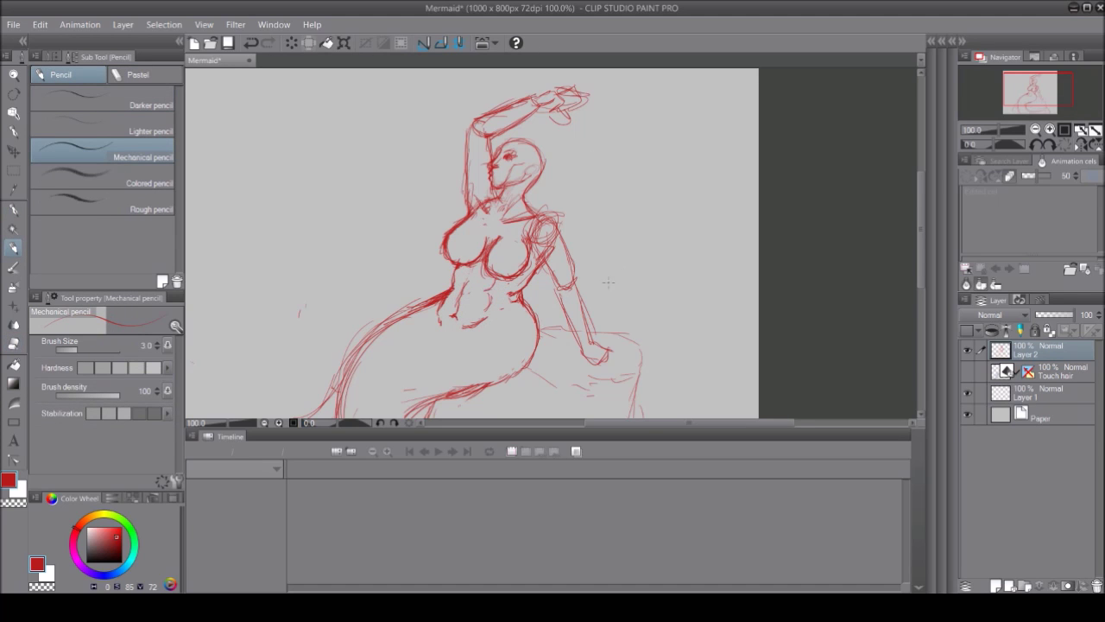
Step: Redraw the supporting arm with natural contours and erase its construction shapes at the shoulder and elbow
key(e)
key(p)
drag(570, 231, 553, 294)
scroll(570, 234, down, 3)
drag(574, 193, 585, 248)
drag(584, 208, 594, 259)
key(e)
drag(532, 109, 592, 240)
Step: Lasso the raised forearm and hand and transform them so the arm bends down behind the head
key(m)
scroll(645, 144, up, 2)
key(e)
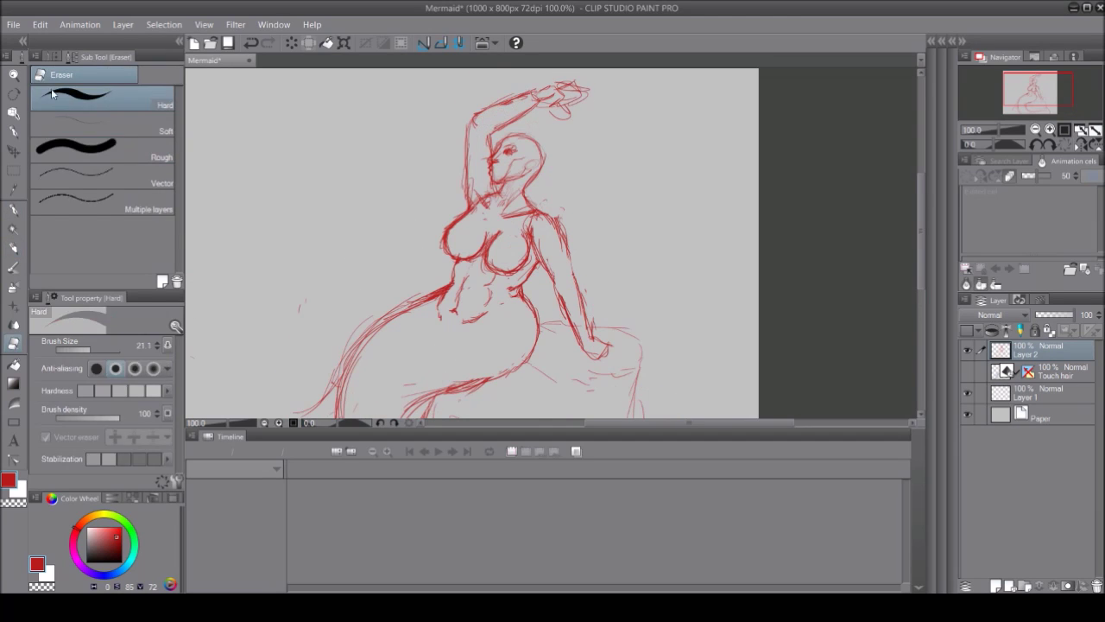
key(m)
drag(466, 234, 471, 226)
key(ctrl+t)
drag(622, 114, 628, 173)
mouse_move(552, 174)
mouse_down()
mouse_move(547, 129)
mouse_move(544, 173)
mouse_up()
key(Return)
key(e)
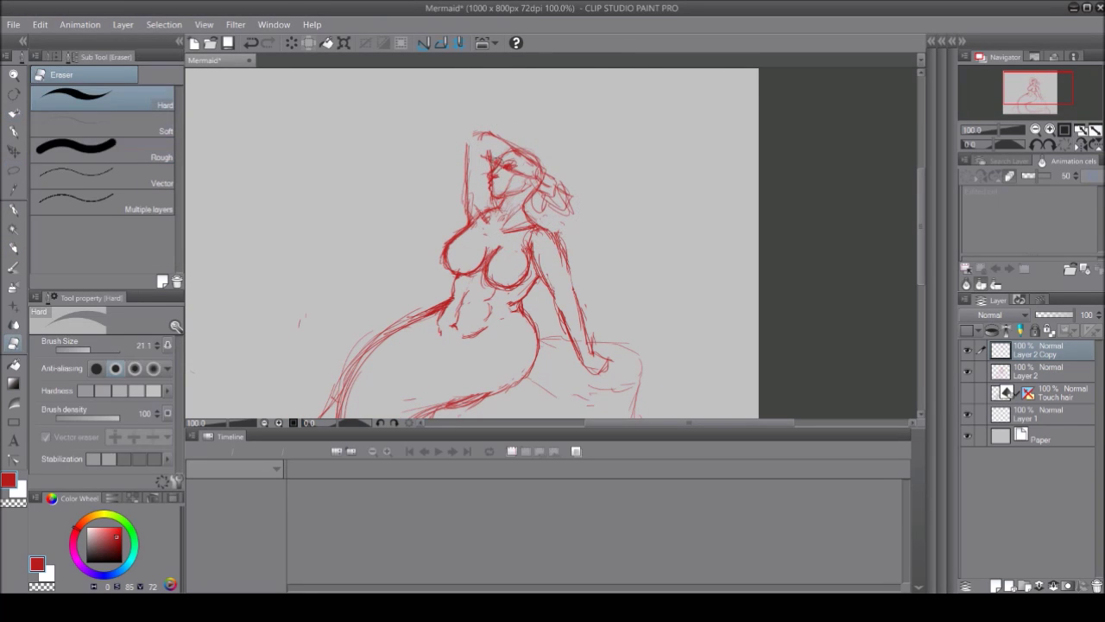
Step: Redraw the bent arm and clean up its overlap with the head, merging the copied layer into Layer 2
key(p)
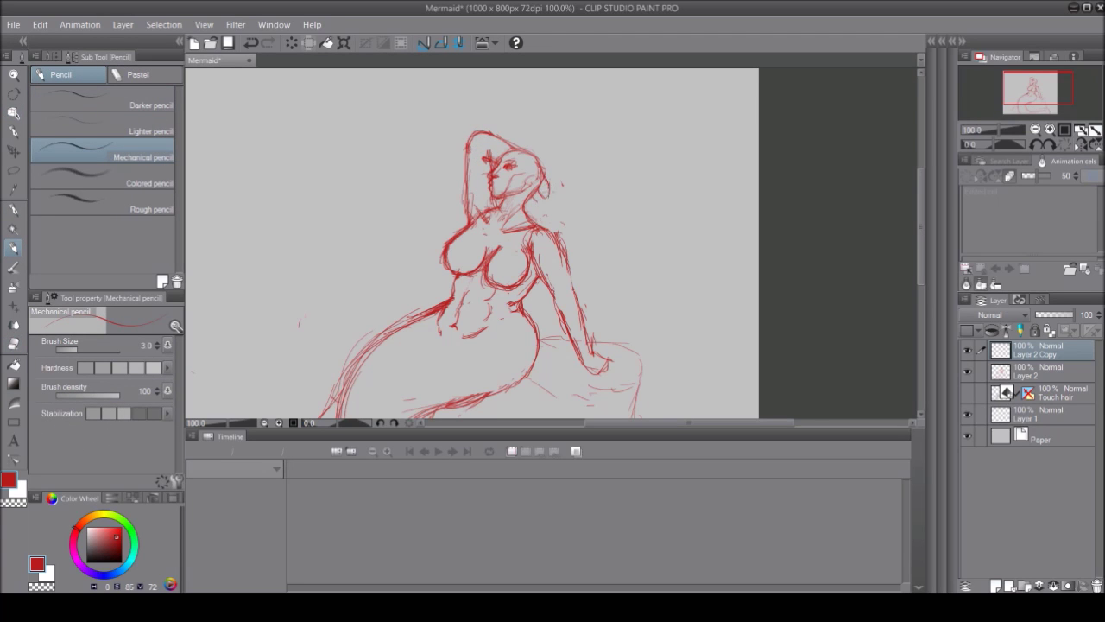
key(e)
key(ctrl+e)
key(p)
key(e)
key(p)
Step: Sketch the fingers of the hand resting on the rock and rework the lines around the tail
scroll(460, 214, down, 5)
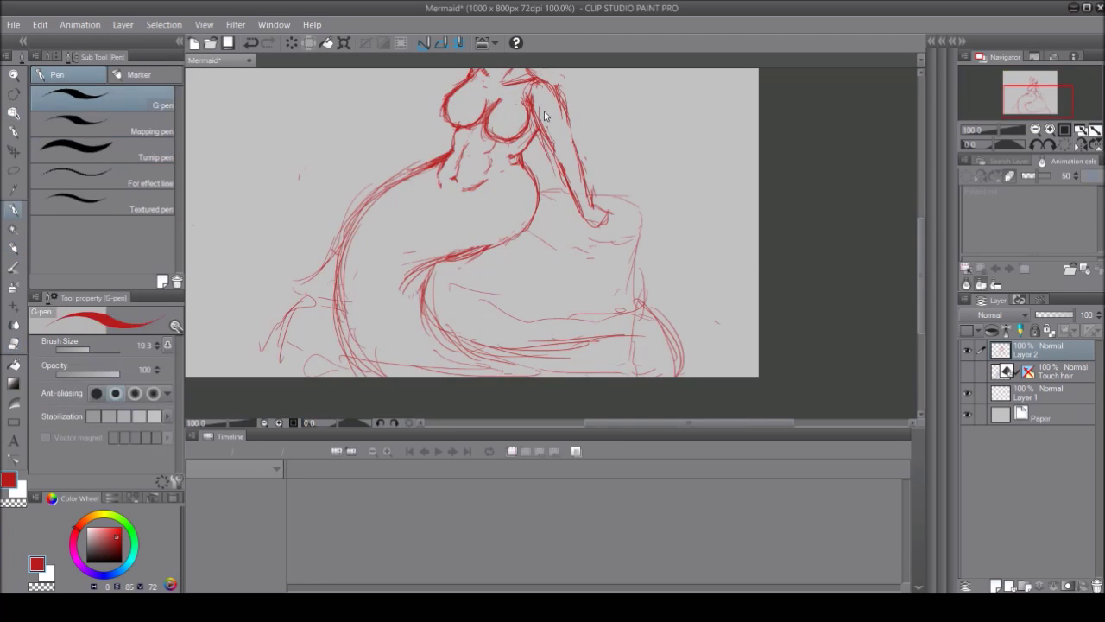
scroll(518, 259, up, 2)
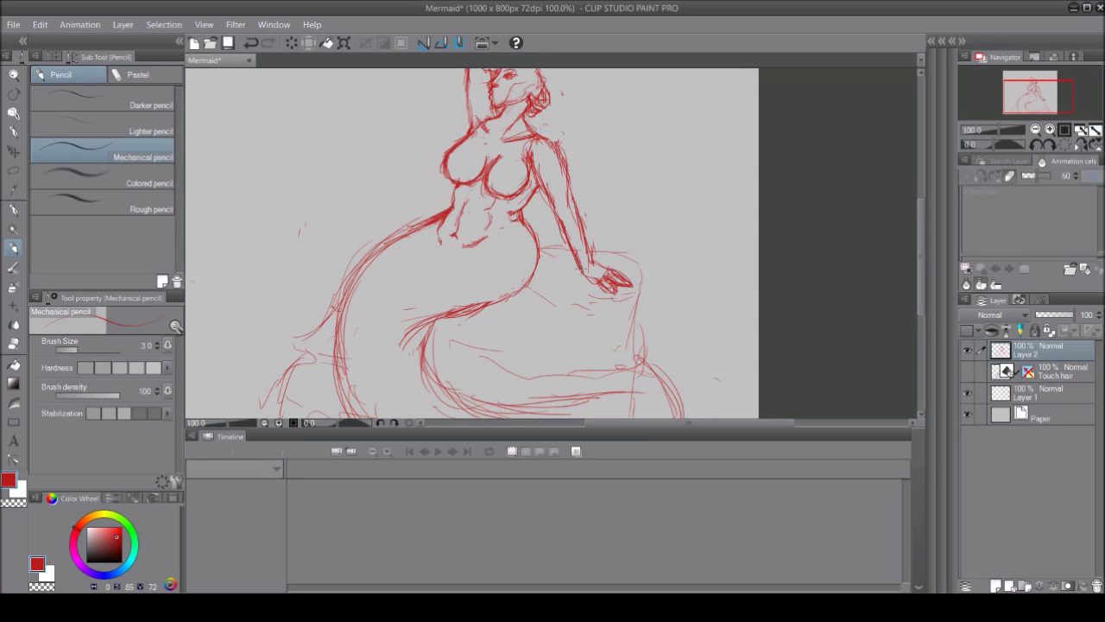
scroll(472, 243, down, 2)
key(e)
key(p)
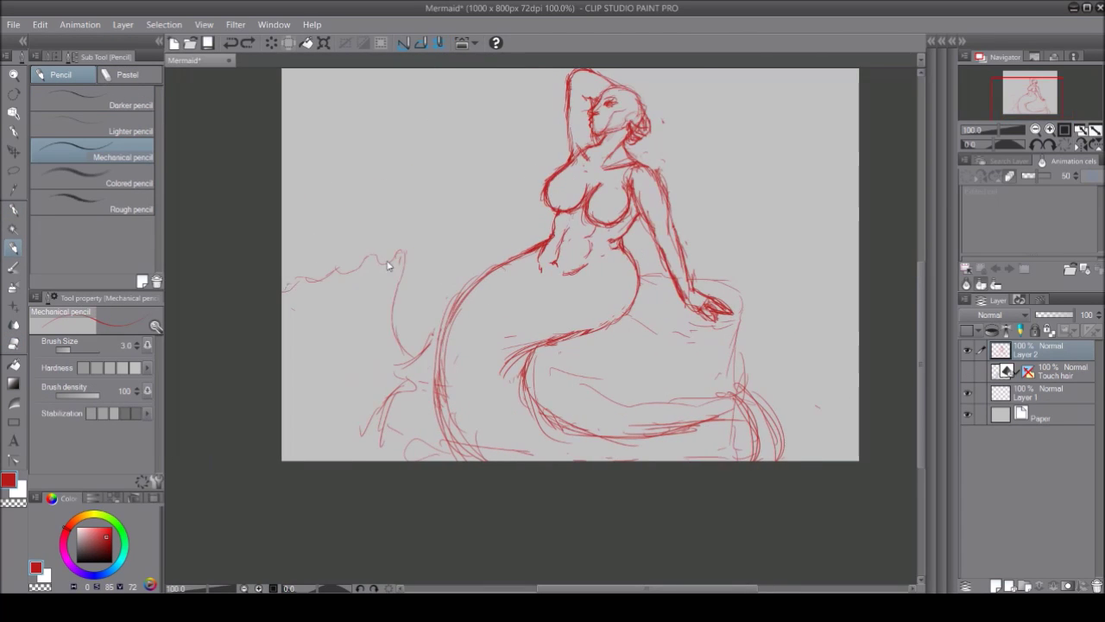
Step: Try a large flowing fin running from the waist down along the left of the tail
drag(384, 302, 349, 410)
drag(518, 207, 405, 293)
drag(454, 311, 407, 398)
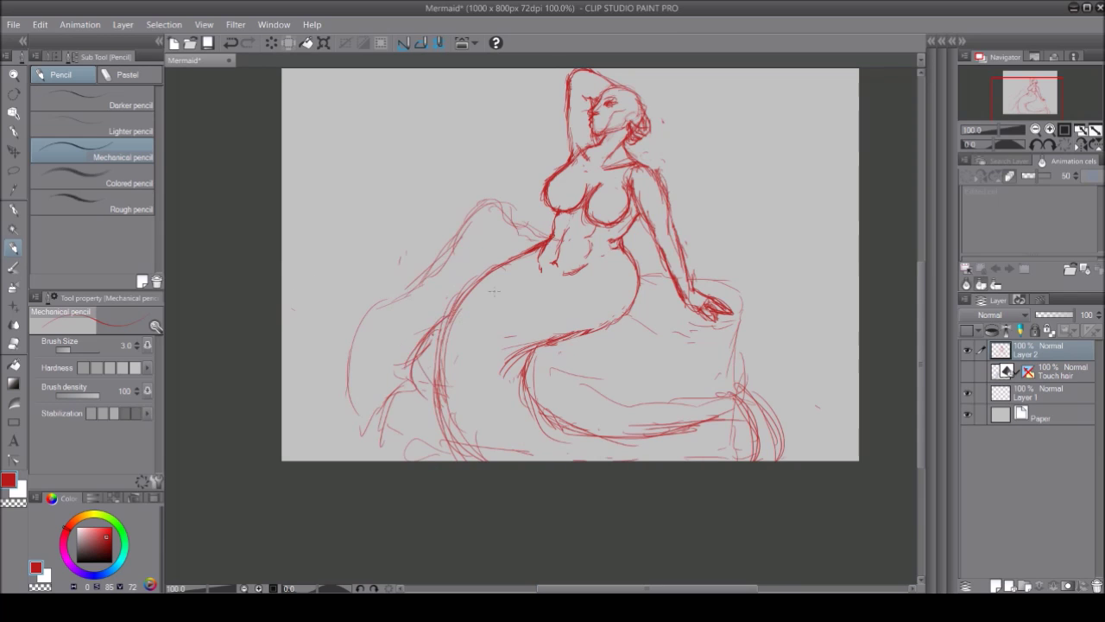
drag(458, 241, 363, 432)
drag(475, 281, 367, 436)
Step: Try another version of the fin left of the tail, erasing the earlier outline and undoing the last stroke
key(e)
mouse_move(509, 207)
mouse_down()
mouse_move(437, 252)
mouse_move(389, 453)
mouse_up()
key(p)
drag(428, 330, 380, 458)
drag(531, 168, 470, 267)
drag(505, 155, 442, 285)
key(ctrl+z)
Step: Erase the fin and rock lines left of the tail and touch up the tail's upper contour
key(e)
drag(553, 181, 397, 453)
key(p)
drag(496, 269, 459, 328)
Step: Sketch a large fanned fin rising behind the shoulder on a narrow stem, erasing its rough upper edge
drag(703, 112, 675, 220)
drag(710, 86, 790, 102)
drag(748, 133, 699, 257)
drag(775, 69, 739, 142)
drag(734, 70, 646, 179)
key(e)
drag(803, 78, 712, 147)
key(p)
Step: Add the inner rays and scalloped outer edge to the large fin behind the shoulder
drag(690, 91, 645, 173)
drag(725, 76, 792, 203)
drag(695, 117, 656, 186)
drag(742, 86, 778, 182)
drag(721, 190, 682, 246)
Step: Lasso the large fin sketch behind the supporting arm and transform it into a lower position
key(m)
drag(834, 322, 668, 241)
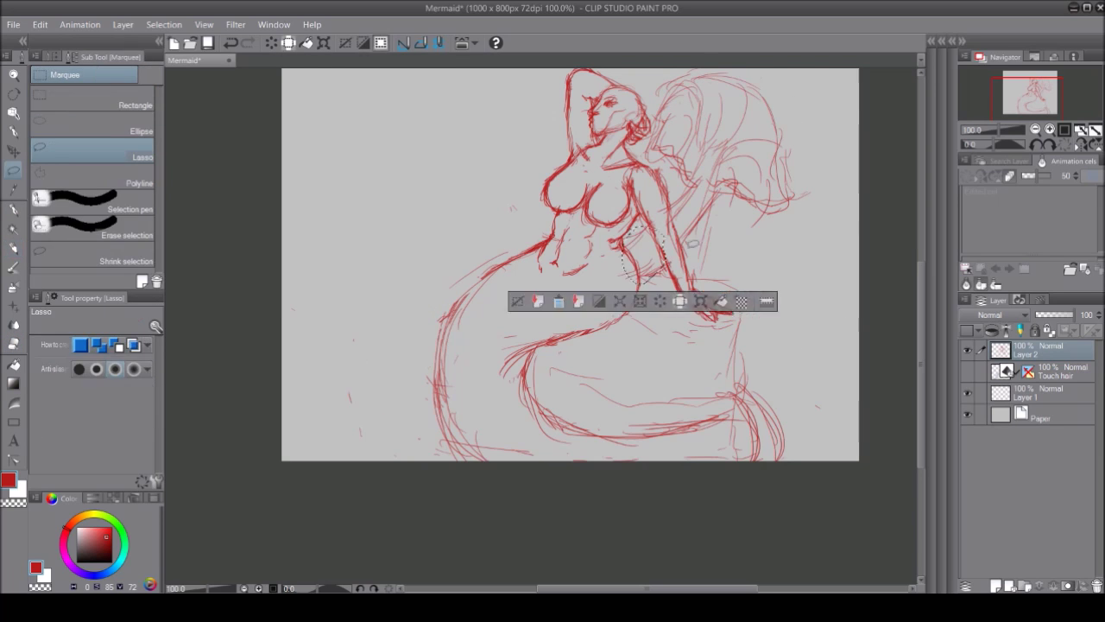
key(ctrl+t)
drag(864, 103, 933, 200)
key(Return)
Step: Redraw the fin behind the supporting hand as a curved shape draping down past the hand
key(e)
key(p)
mouse_move(851, 284)
mouse_down()
mouse_move(777, 388)
mouse_move(760, 447)
mouse_up()
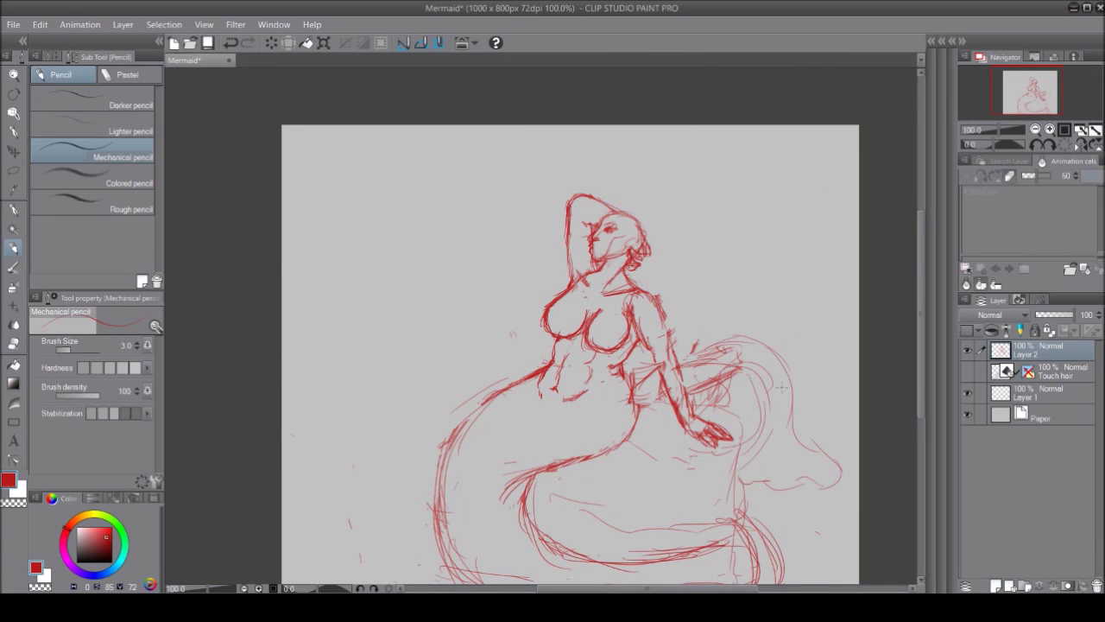
drag(737, 356, 841, 484)
Step: Sketch a loose, jagged outline behind the tail, from the hip down along its outer curve
scroll(569, 326, down, 2)
drag(511, 309, 438, 465)
drag(539, 291, 382, 354)
drag(397, 411, 350, 479)
drag(451, 315, 404, 363)
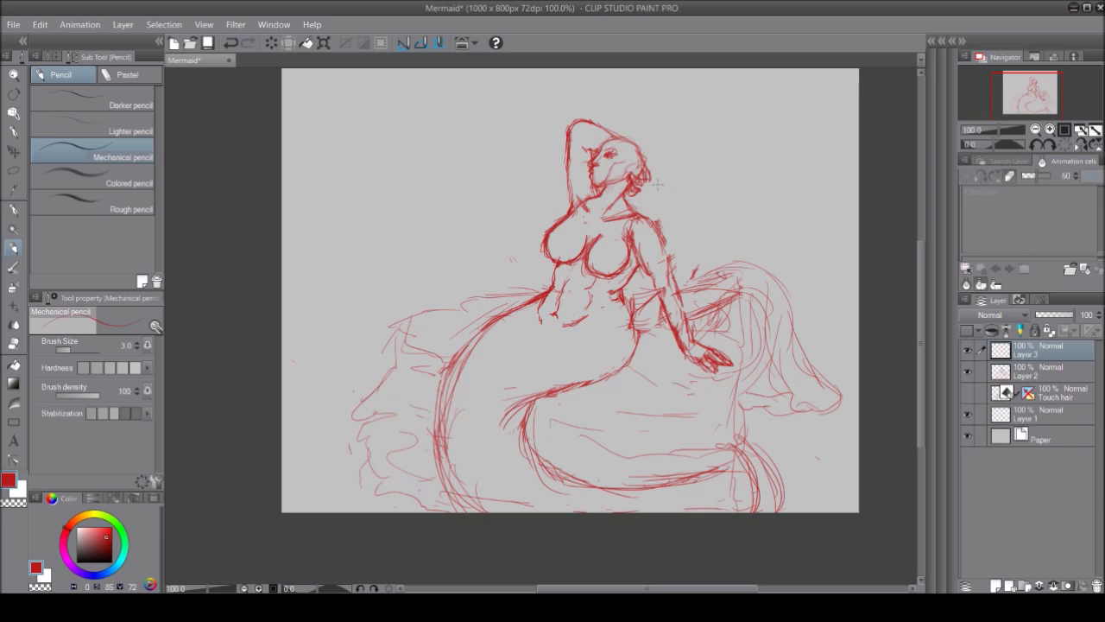
Step: Bring up the reference image canvas and zoom in to 200% on the shell crown and scaled lips
key(alt+Tab)
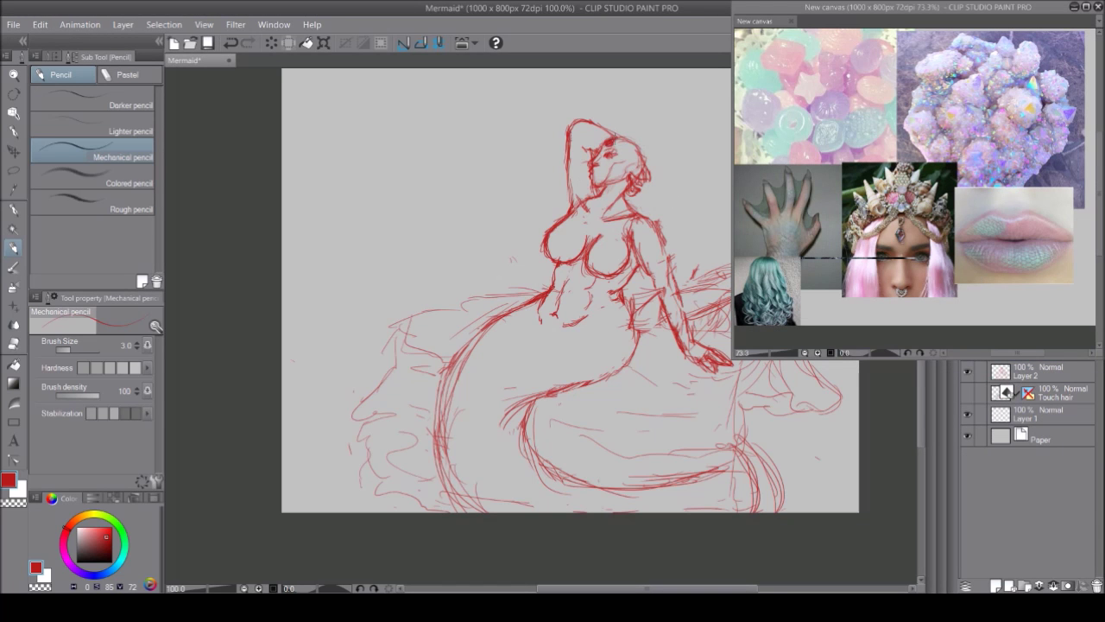
key(ctrl+plus)
key(ctrl+plus)
key(ctrl+plus)
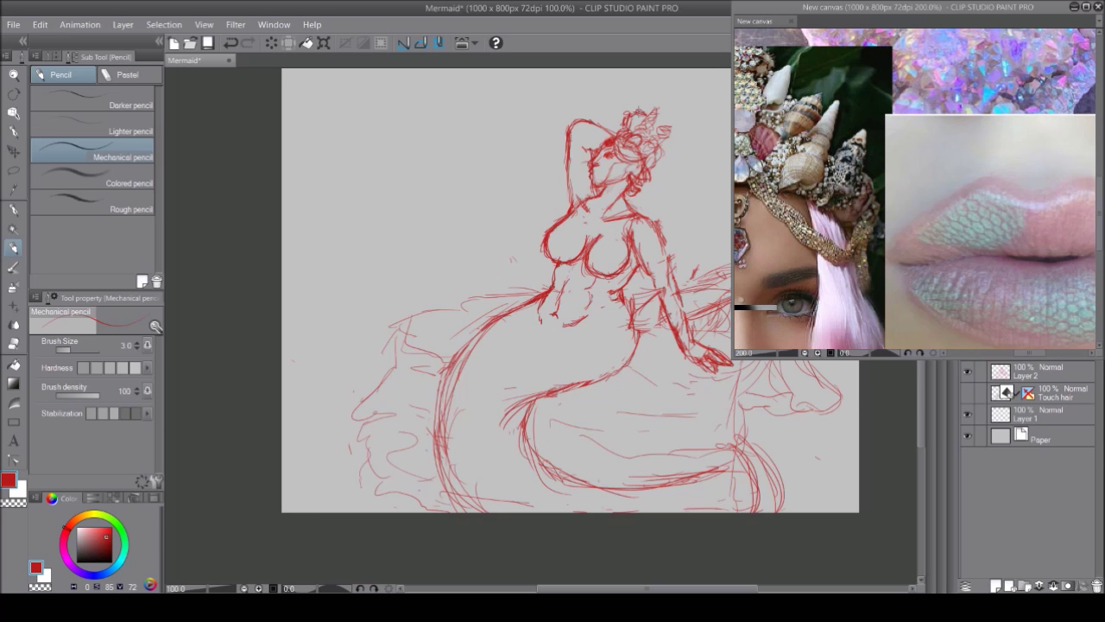
Step: Try a small crown of pointed shells on the mermaid's head
drag(616, 130, 608, 94)
drag(627, 107, 653, 86)
key(ctrl+z)
key(ctrl+z)
key(ctrl+z)
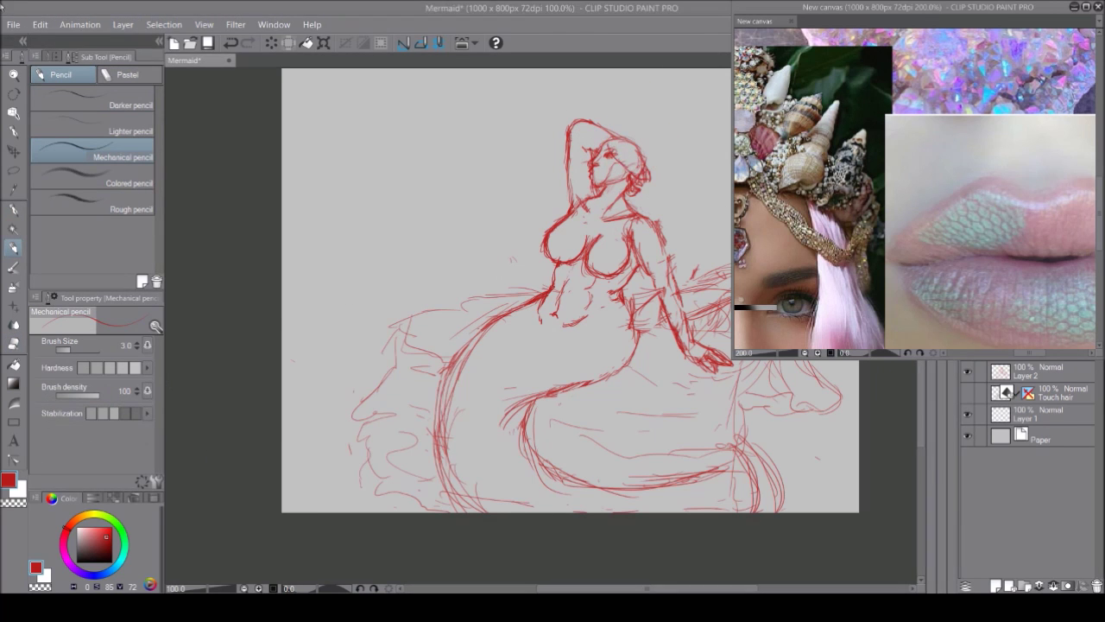
Step: Draw a headband across the forehead and replace the slanted cone shell with an upright spiral shell on the head
mouse_move(594, 147)
mouse_down()
mouse_move(626, 113)
mouse_move(616, 118)
mouse_move(649, 176)
mouse_up()
key(ctrl+z)
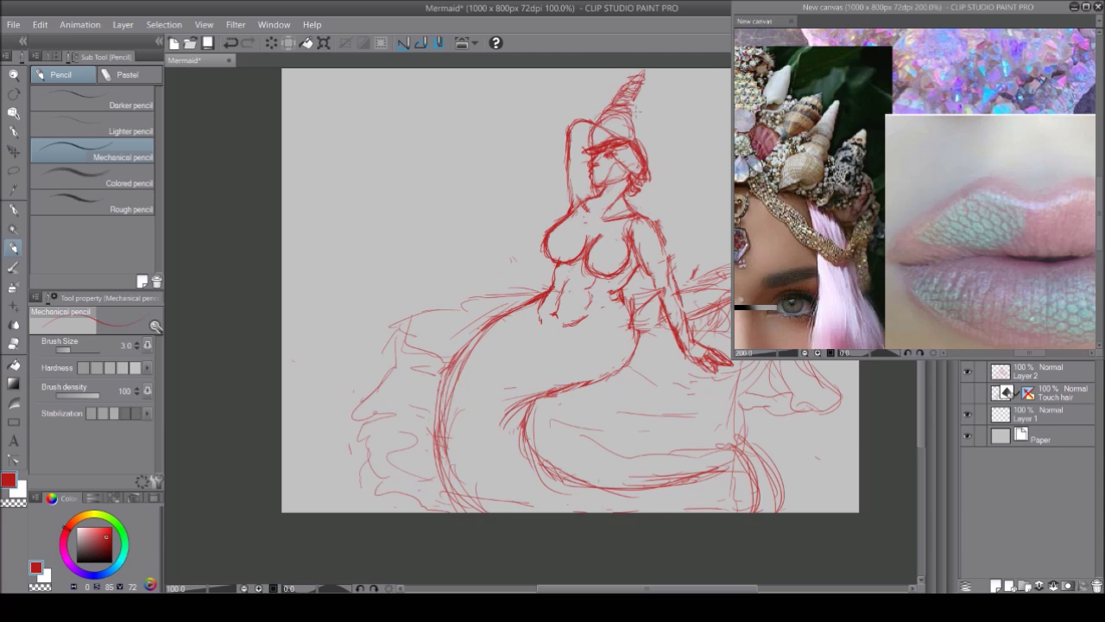
key(ctrl+z)
key(ctrl+z)
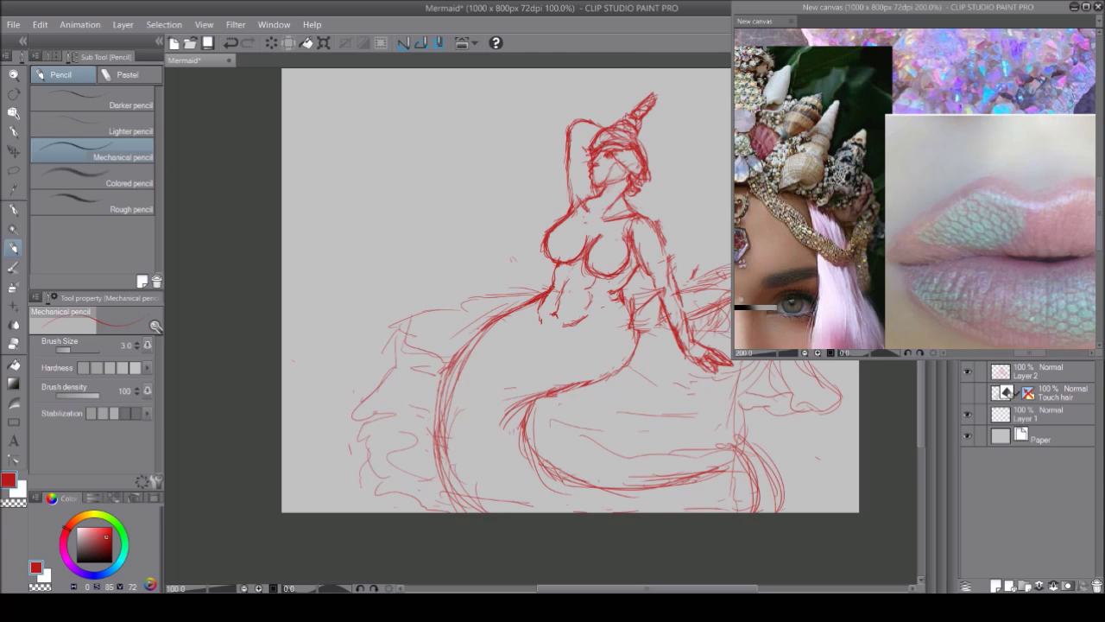
key(e)
drag(643, 95, 627, 147)
key(p)
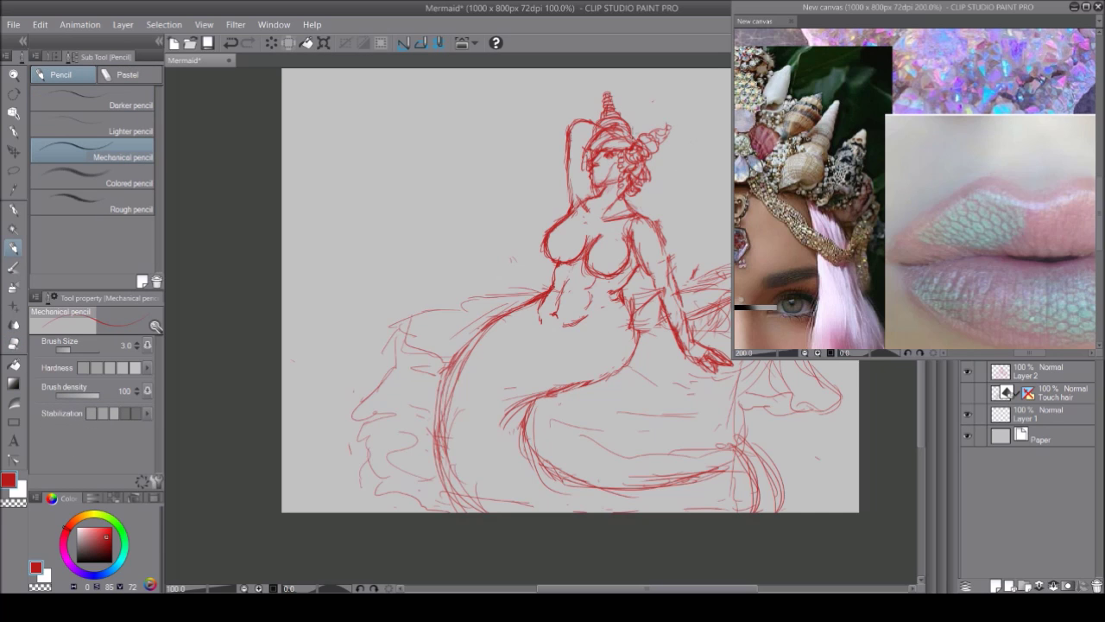
Step: Replace the small shell at the back of the crown with a large ribbed scallop shell above the gathered hair
key(ctrl+z)
drag(620, 101, 655, 131)
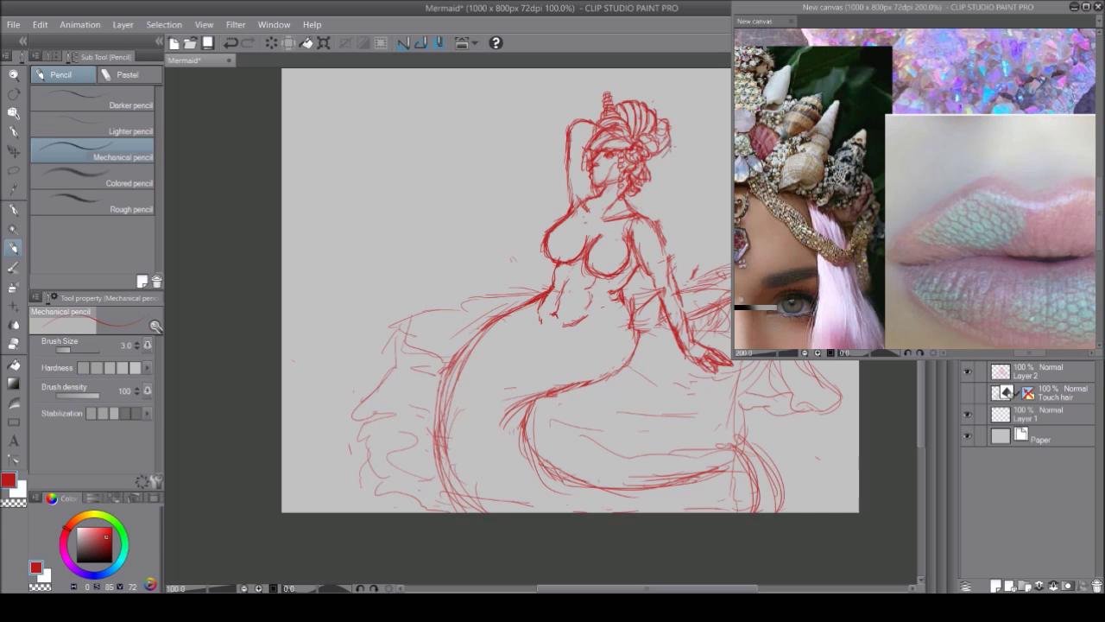
key(e)
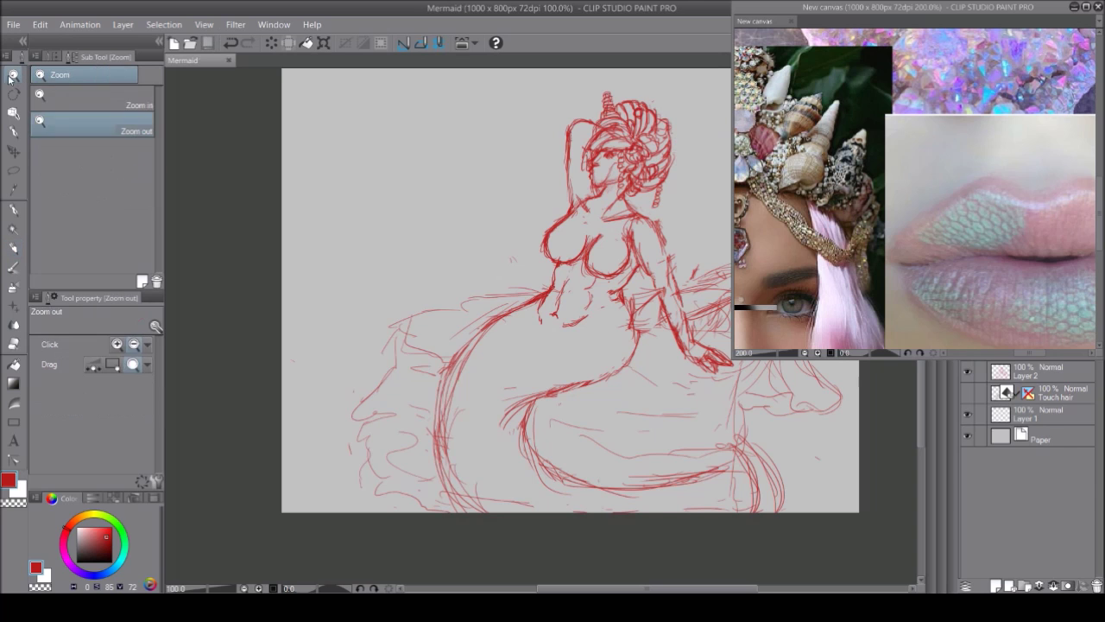
Step: Clean up the lower face and redraw the lips, chin and jawline of the mermaid
scroll(629, 123, up, 6)
drag(604, 354, 665, 371)
key(p)
mouse_move(475, 155)
mouse_down()
mouse_move(509, 237)
mouse_move(500, 258)
mouse_move(552, 322)
mouse_move(468, 307)
mouse_up()
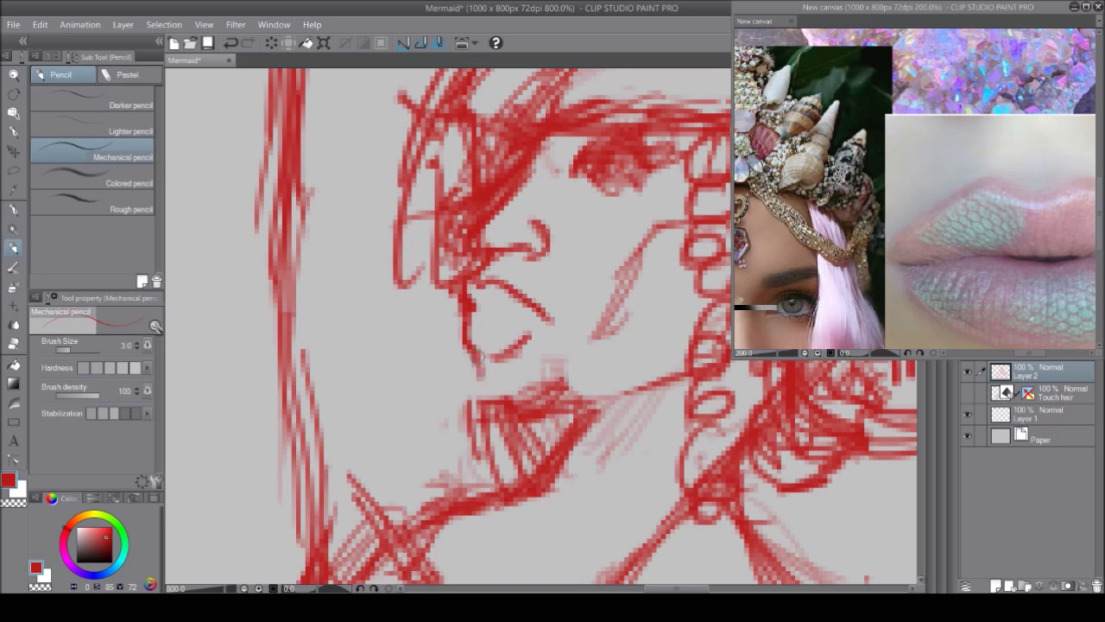
drag(470, 350, 479, 406)
drag(553, 406, 652, 380)
drag(509, 302, 557, 328)
drag(475, 315, 535, 346)
drag(475, 285, 535, 311)
Step: Erase the rough eye, redraw it with defined lids and add a diagonal cheekbone line
key(e)
drag(604, 168, 643, 168)
key(p)
mouse_move(557, 185)
mouse_down()
mouse_move(587, 196)
mouse_move(645, 178)
mouse_up()
drag(570, 203, 648, 189)
drag(639, 251, 577, 350)
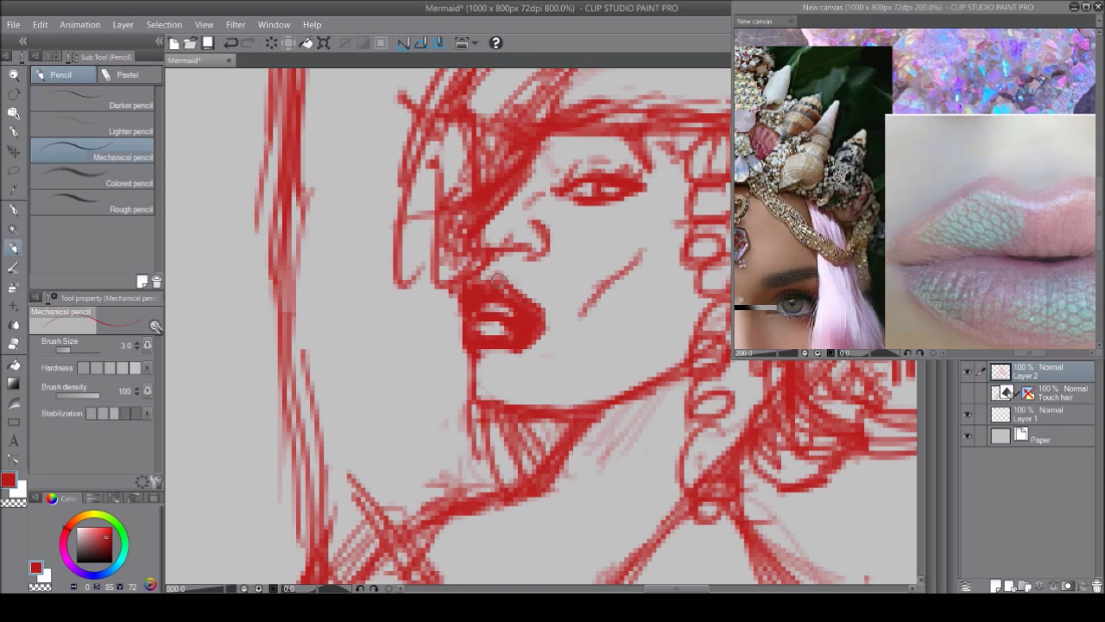
Step: Trim the edge of the lower lip and strengthen the jawline from the chin to the ear
key(e)
mouse_move(471, 354)
mouse_down()
mouse_move(475, 380)
mouse_move(501, 406)
mouse_move(540, 343)
mouse_up()
key(p)
drag(475, 415, 682, 345)
Step: Lasso the eye, scale it to 137% width and 139% height, and touch up the lines around it
key(ctrl+alt+0)
key(m)
drag(528, 159, 551, 179)
key(ctrl+t)
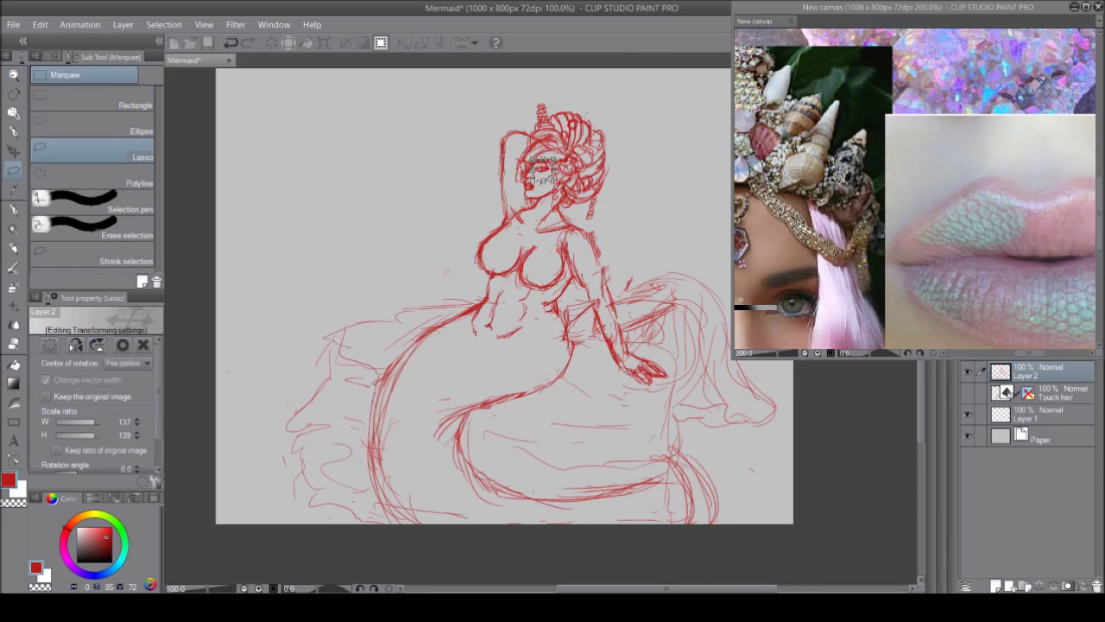
key(Return)
key(e)
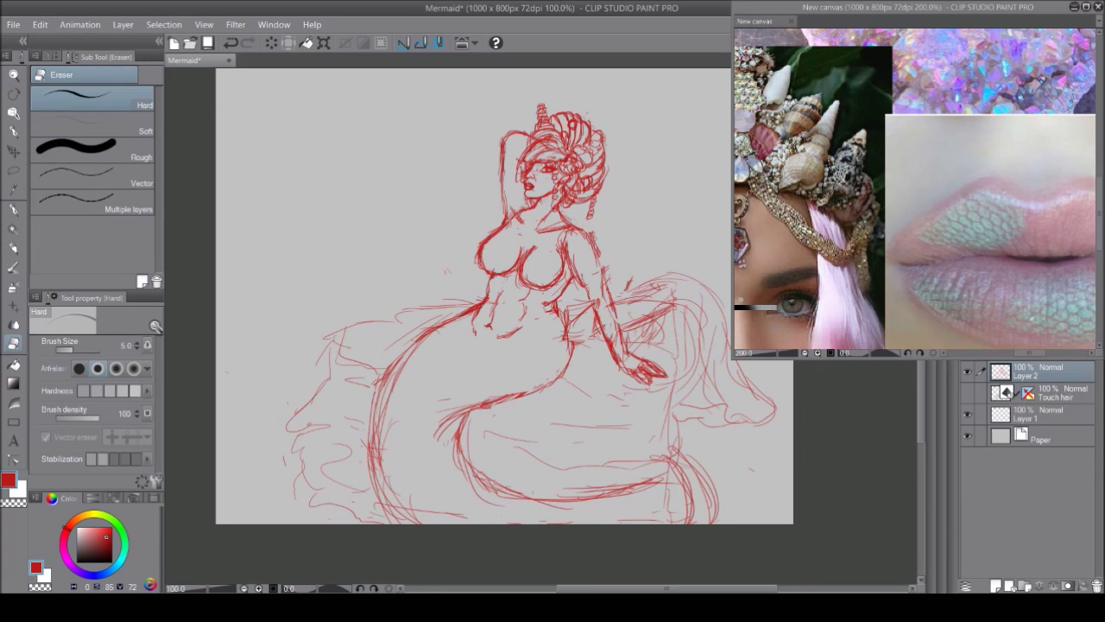
key(p)
key(e)
click(13, 170)
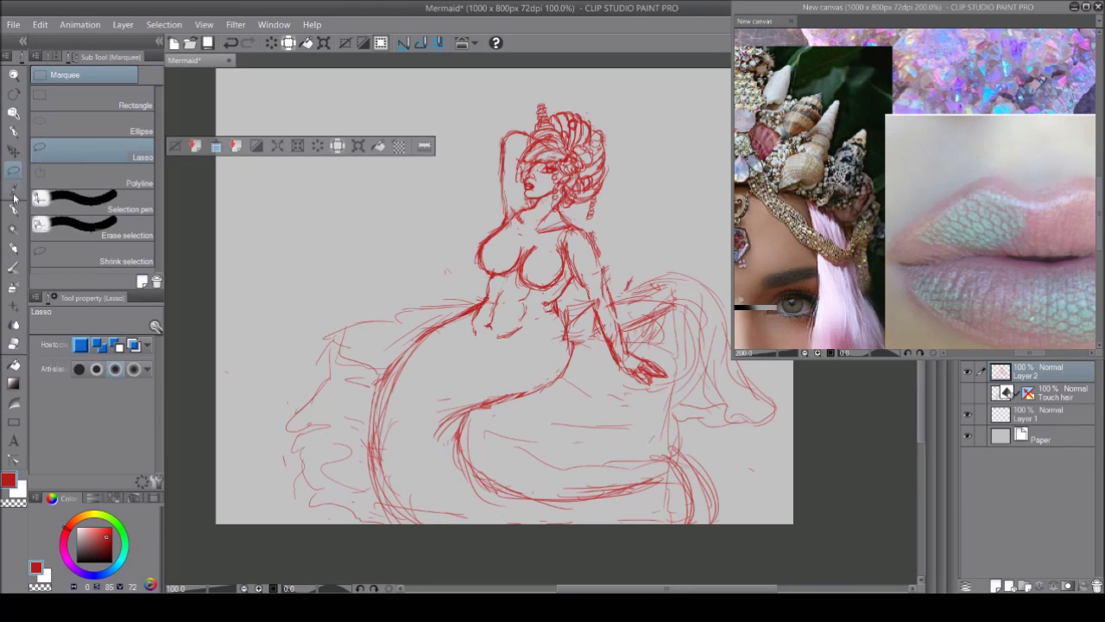
Step: Refine the enlarged face, erasing stray lines around the eye and nose and redrawing the features with the mechanical pencil
scroll(540, 181, up, 5)
key(e)
drag(565, 164, 652, 143)
drag(569, 192, 545, 151)
key(p)
key(e)
drag(522, 191, 553, 136)
key(p)
key(e)
key(p)
key(e)
mouse_move(551, 188)
mouse_down()
mouse_move(530, 140)
mouse_move(545, 143)
mouse_up()
key(p)
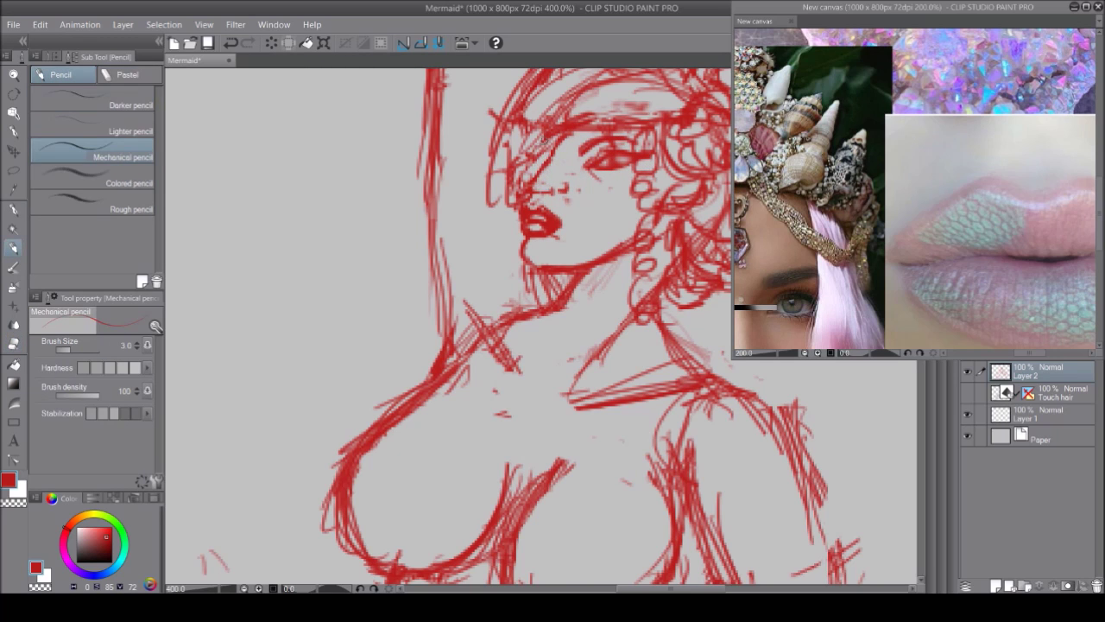
key(e)
key(p)
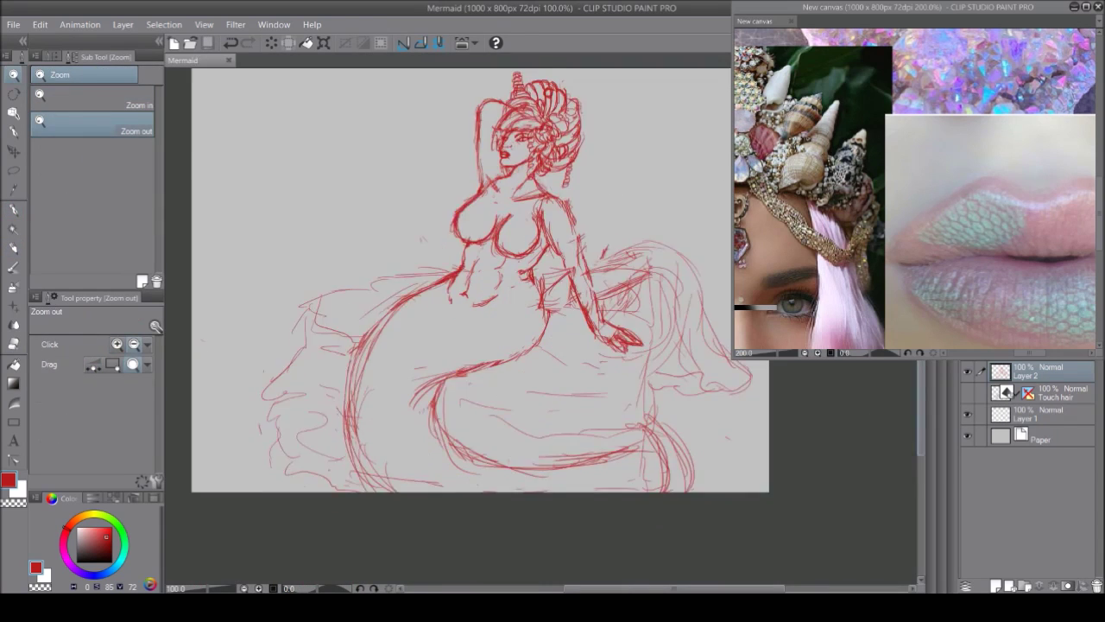
Step: Redraw the chest contours with cleaner lines, discarding the trial circle details
drag(473, 281, 467, 282)
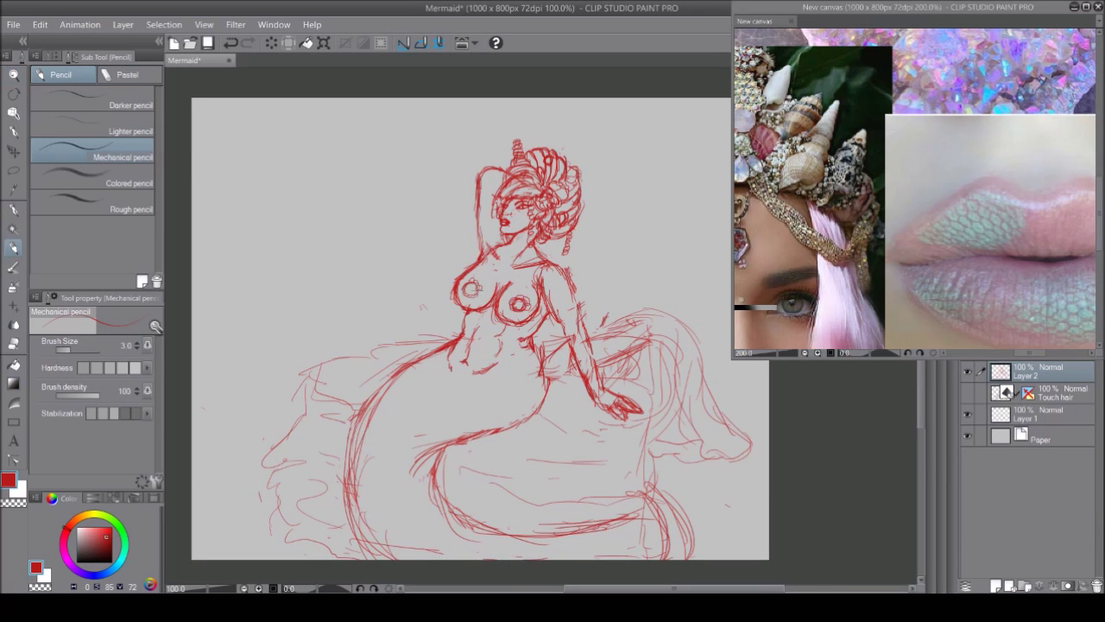
key(ctrl+z)
key(ctrl+z)
key(p)
key(ctrl+y)
key(ctrl+y)
key(p)
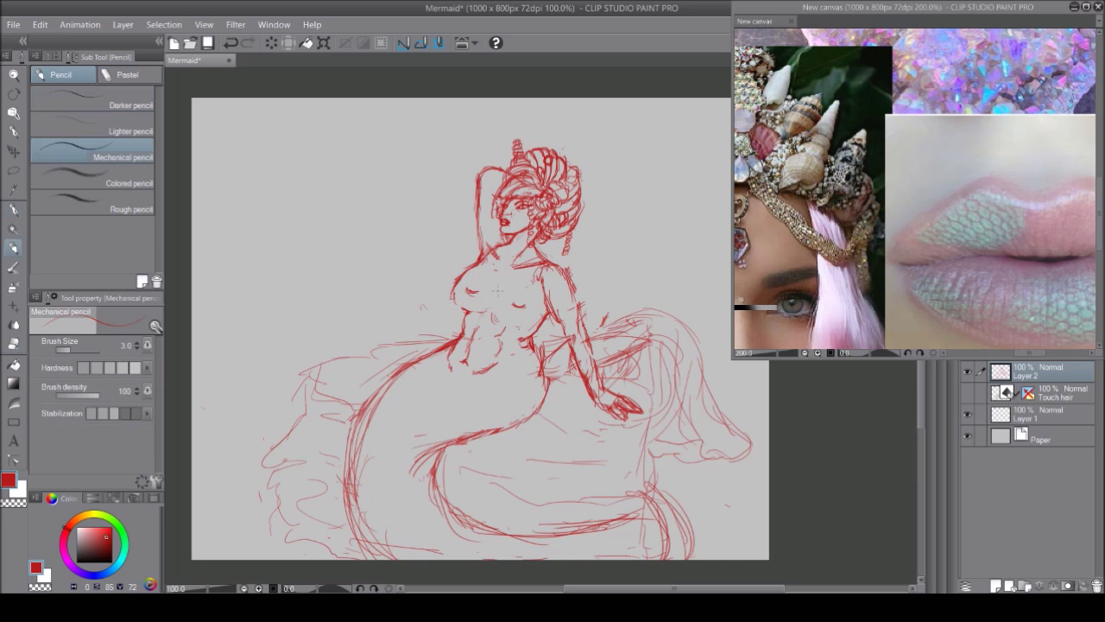
key(ctrl+y)
key(p)
key(ctrl+z)
key(p)
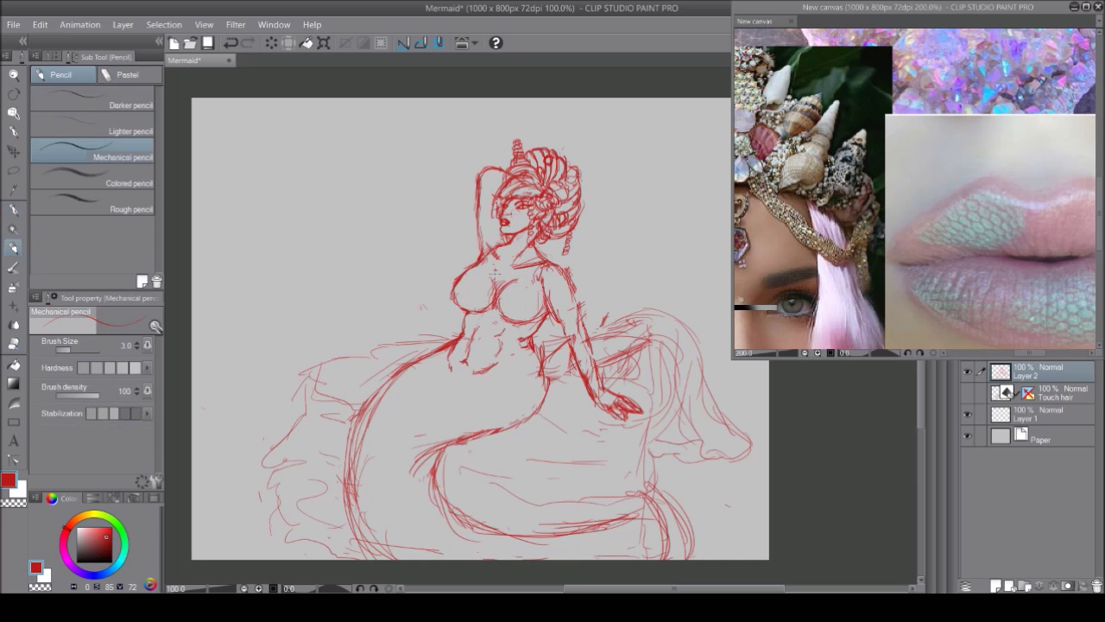
Step: Try a pleated bandeau top across the chest, including a version gathered at the centre
key(ctrl+y)
key(ctrl+y)
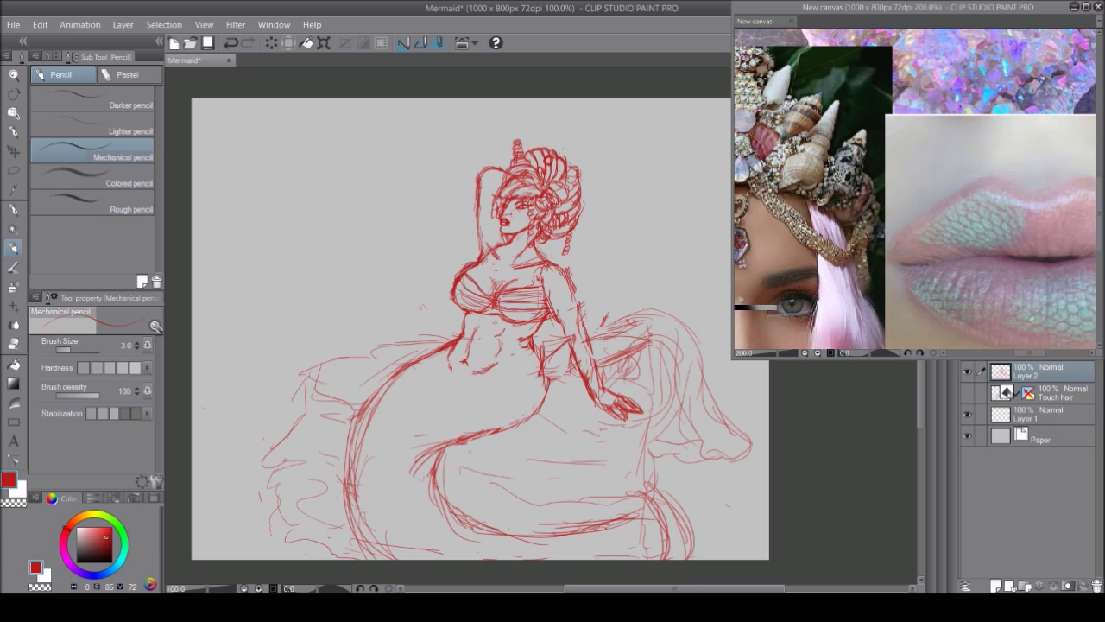
key(ctrl+y)
key(e)
key(ctrl+z)
key(p)
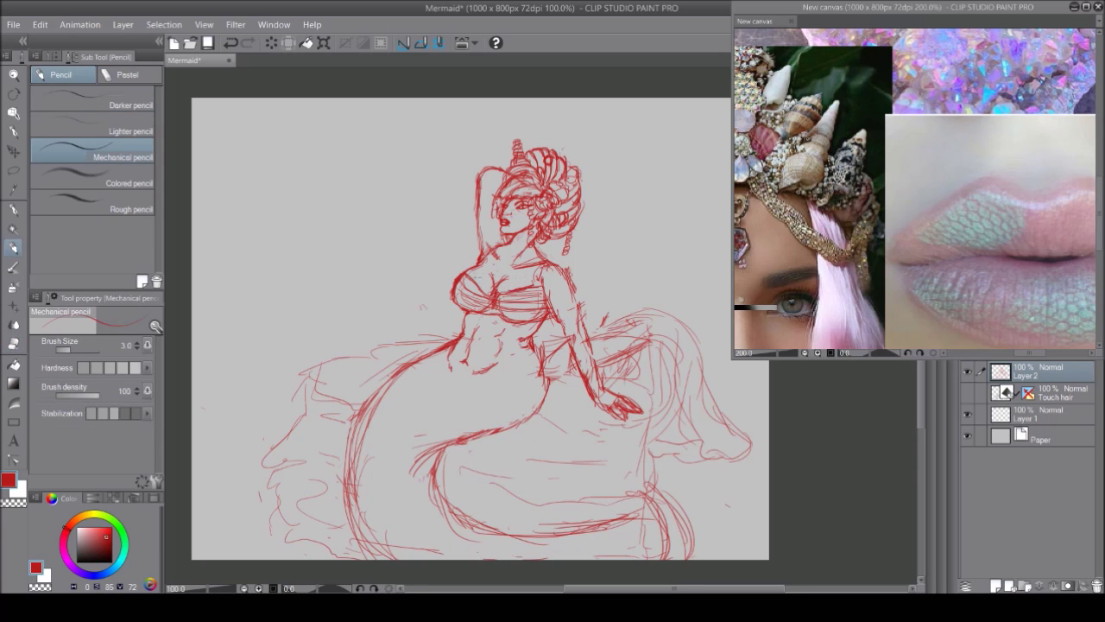
key(ctrl+y)
key(e)
key(ctrl+z)
key(ctrl+z)
key(ctrl+z)
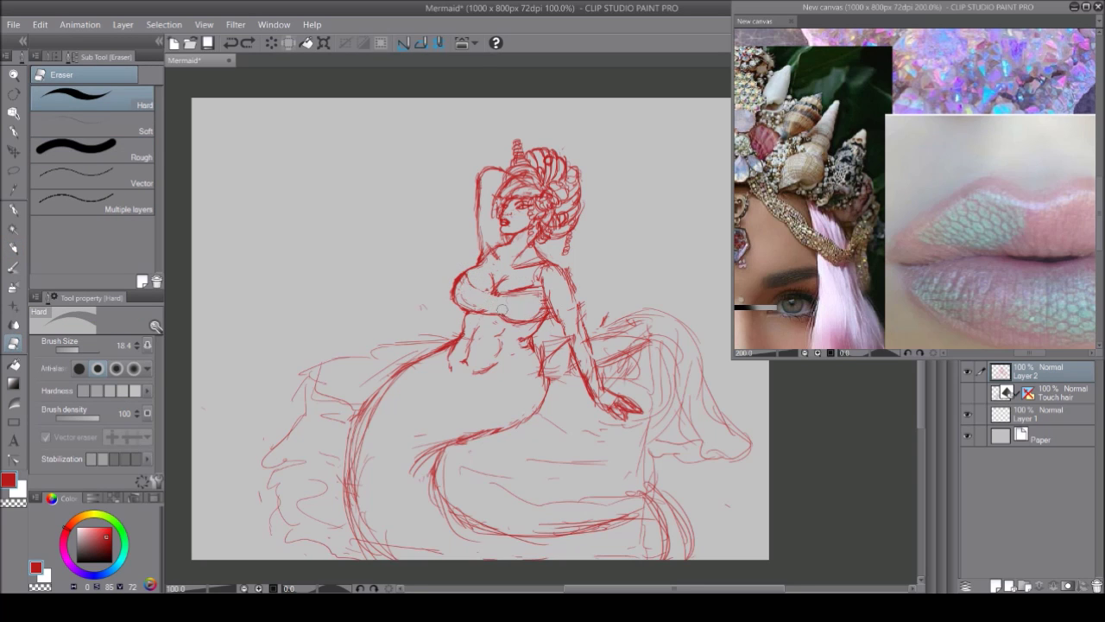
Step: Restore the chest sketch without the bandeau top and save the drawing
key(p)
key(ctrl+y)
key(ctrl+s)
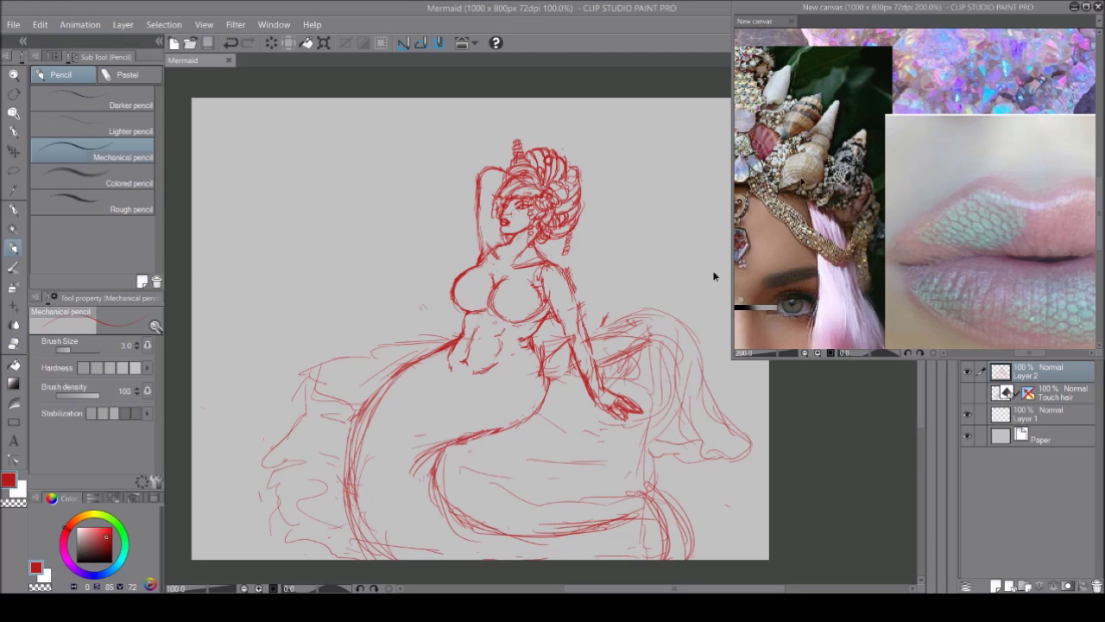
Step: Decorate the torso with shell ornaments and bead strands, and drape hair across the neck and shoulder
drag(451, 283, 483, 299)
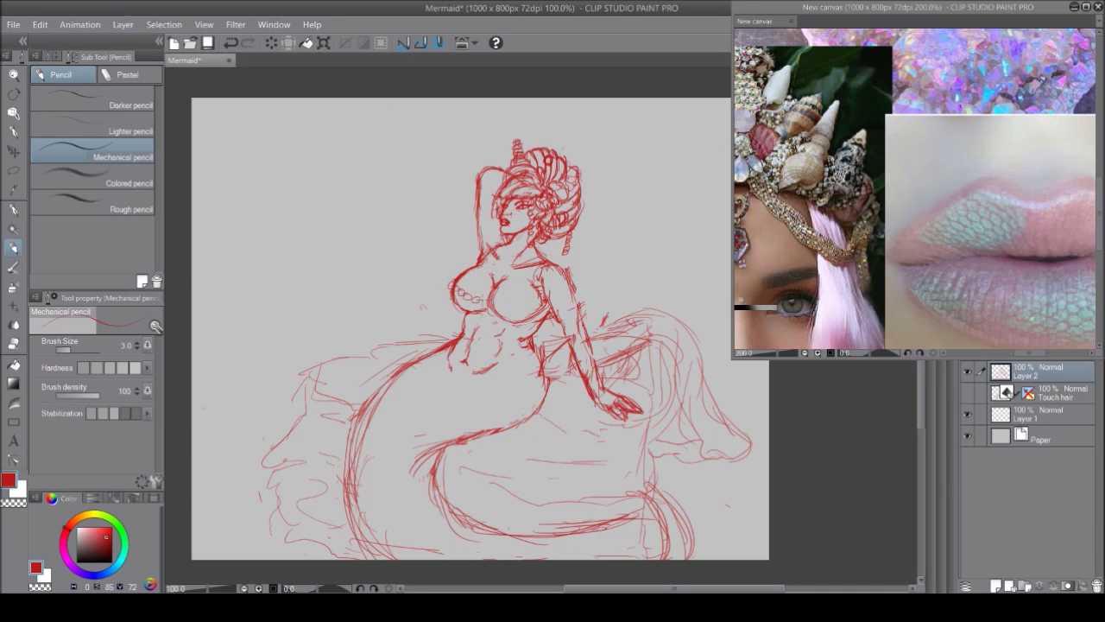
drag(458, 271, 521, 311)
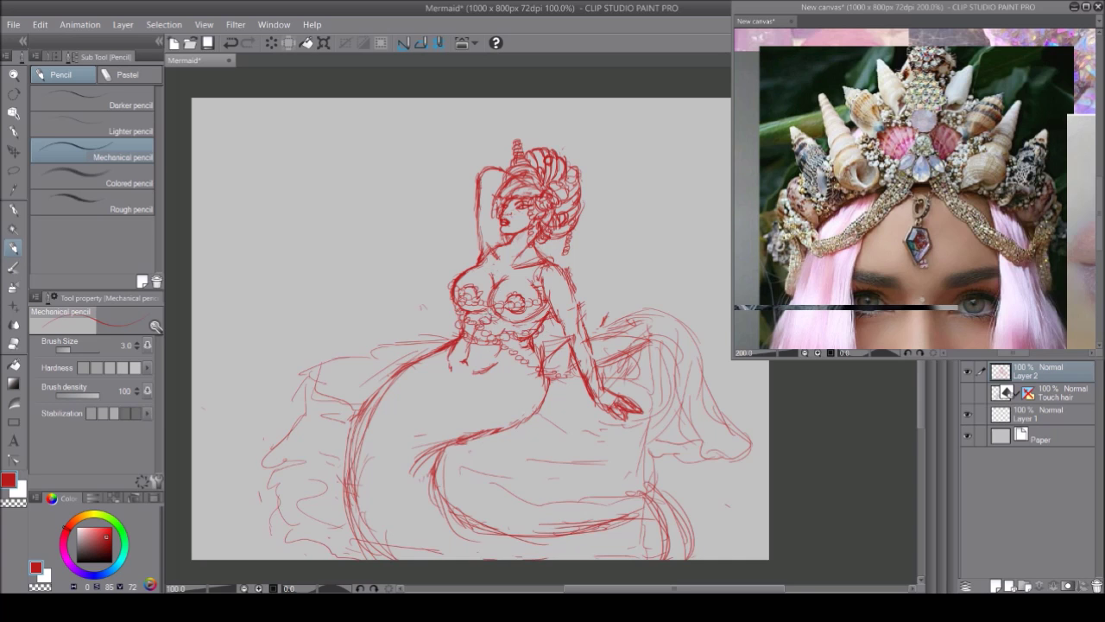
drag(561, 249, 499, 289)
drag(527, 244, 485, 283)
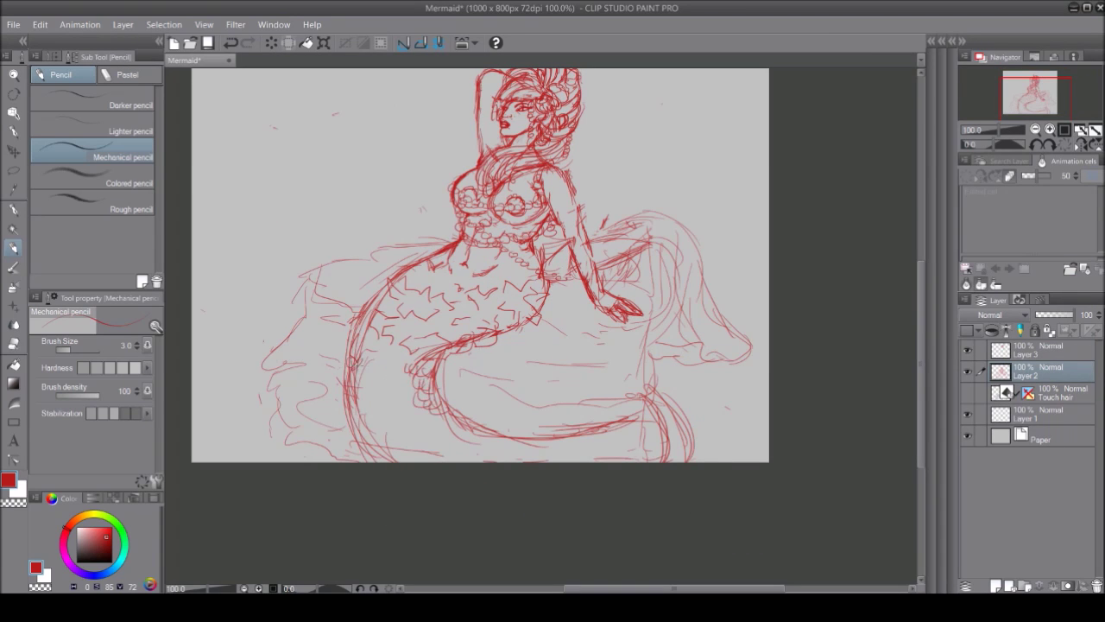
Step: Fill the lower tail with scales, shade the rock inside the tail's curve and add jagged fin edges along the base
mouse_move(354, 358)
mouse_down()
mouse_move(415, 423)
mouse_move(479, 453)
mouse_up()
drag(561, 458, 717, 405)
mouse_move(445, 405)
mouse_down()
mouse_move(569, 378)
mouse_move(503, 434)
mouse_up()
drag(354, 397, 289, 457)
drag(462, 406, 617, 380)
drag(496, 328, 529, 309)
scroll(913, 292, up, 2)
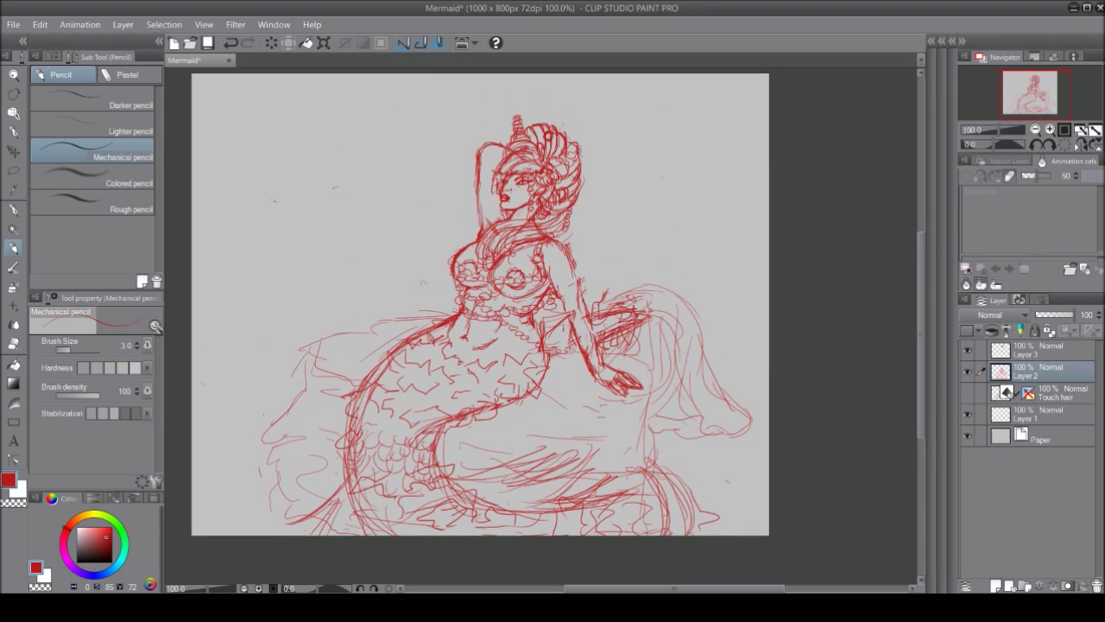
scroll(913, 292, down, 2)
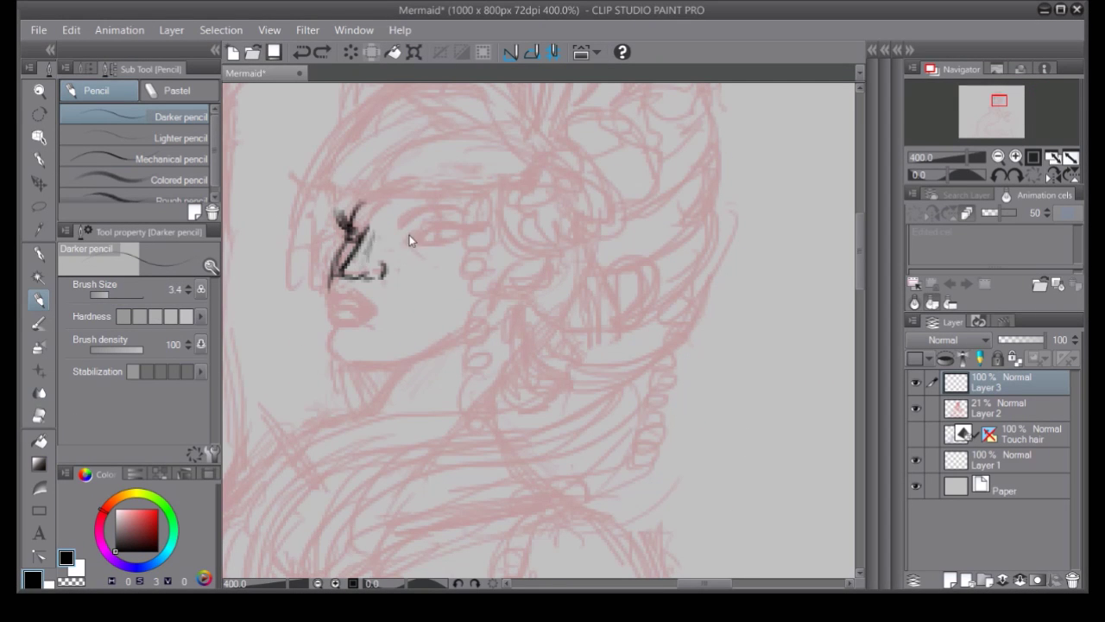
Step: Line the mermaid's eye in black on Layer 3 with the Darker pencil, discarding unsatisfactory strokes
key(ctrl+z)
key(ctrl+z)
mouse_move(398, 237)
mouse_down()
mouse_move(445, 226)
mouse_move(429, 230)
mouse_up()
key(ctrl+z)
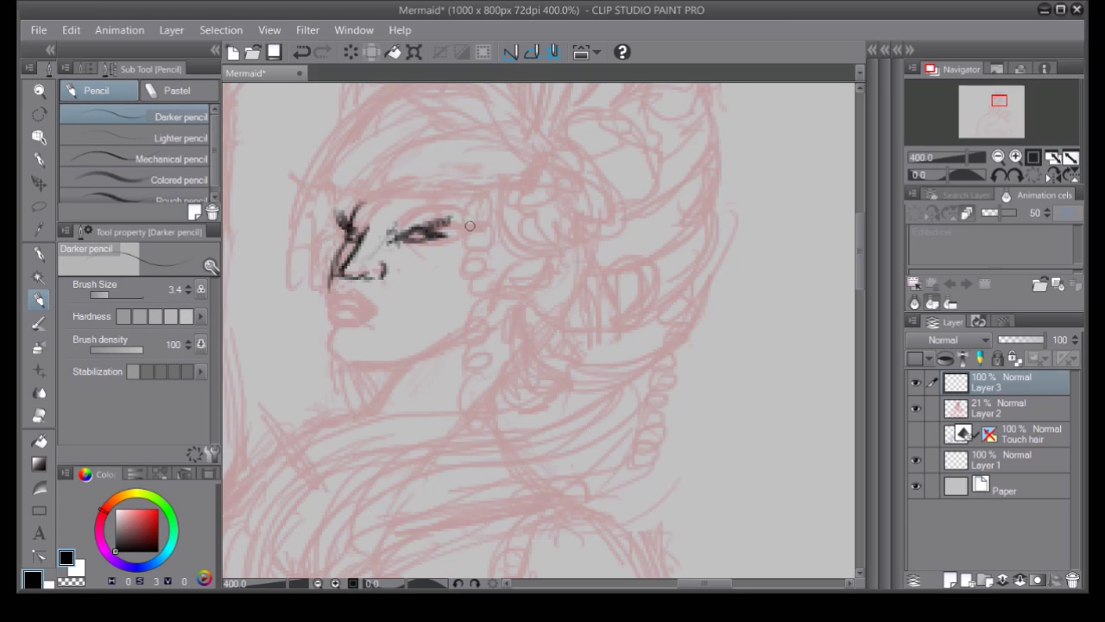
Step: Line the chin and jaw in black and draw a pointed, webbed fin ear behind the cheek
mouse_move(333, 332)
mouse_down()
mouse_move(423, 356)
mouse_move(484, 323)
mouse_up()
drag(501, 280, 626, 216)
drag(479, 298, 561, 341)
drag(509, 276, 515, 329)
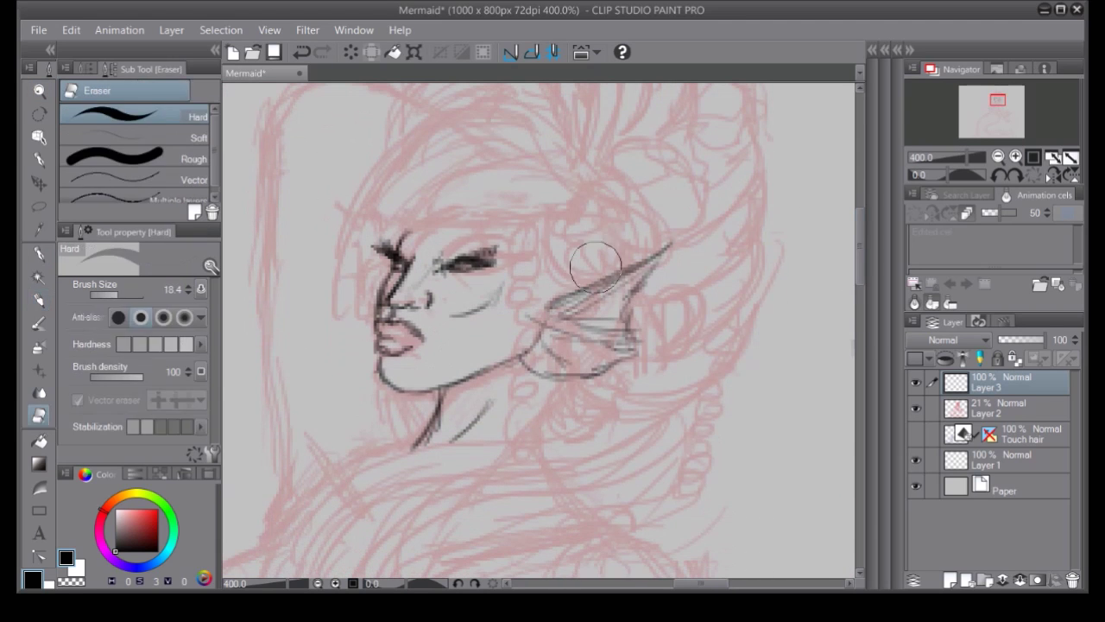
Step: Redraw the black eye with clearer lids and add an arched eyebrow above it
key(ctrl+z)
key(p)
key(p)
drag(440, 269, 494, 264)
drag(430, 250, 497, 235)
key(ctrl+z)
mouse_move(439, 264)
mouse_down()
mouse_move(497, 245)
mouse_move(438, 246)
mouse_up()
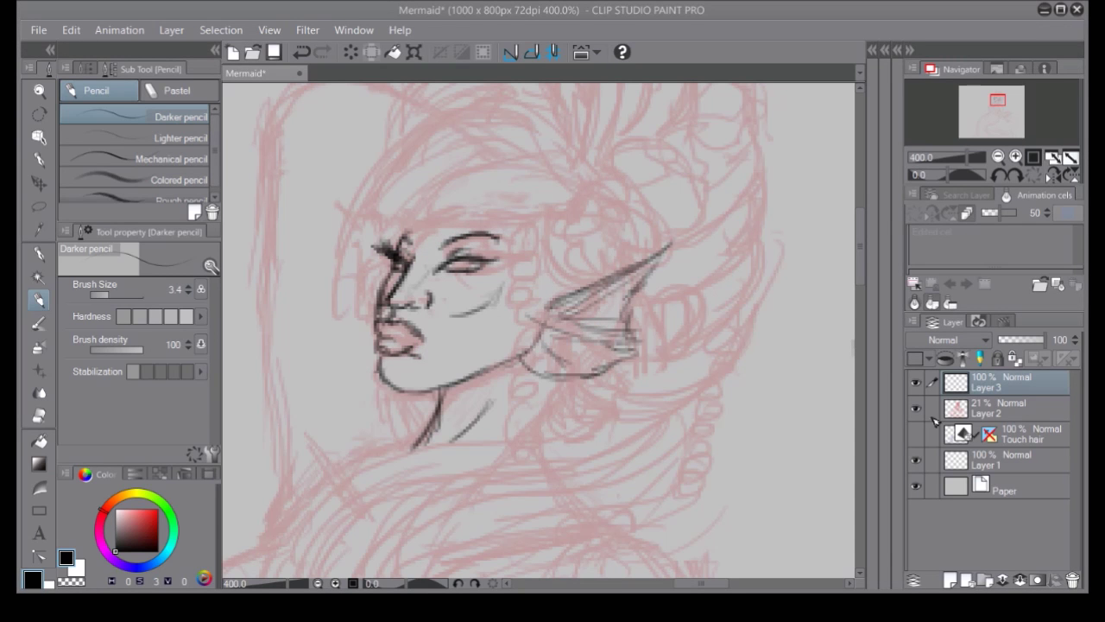
Step: Outline the lower edge of the headpiece across the forehead in black, using the shell crown reference
drag(445, 169, 445, 281)
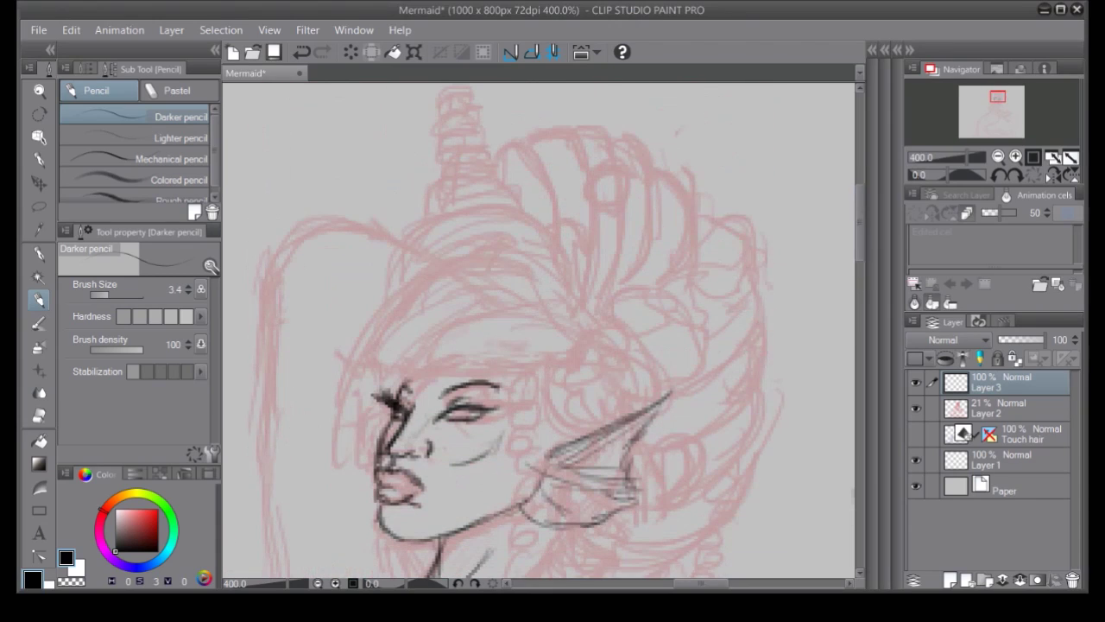
drag(436, 354, 406, 371)
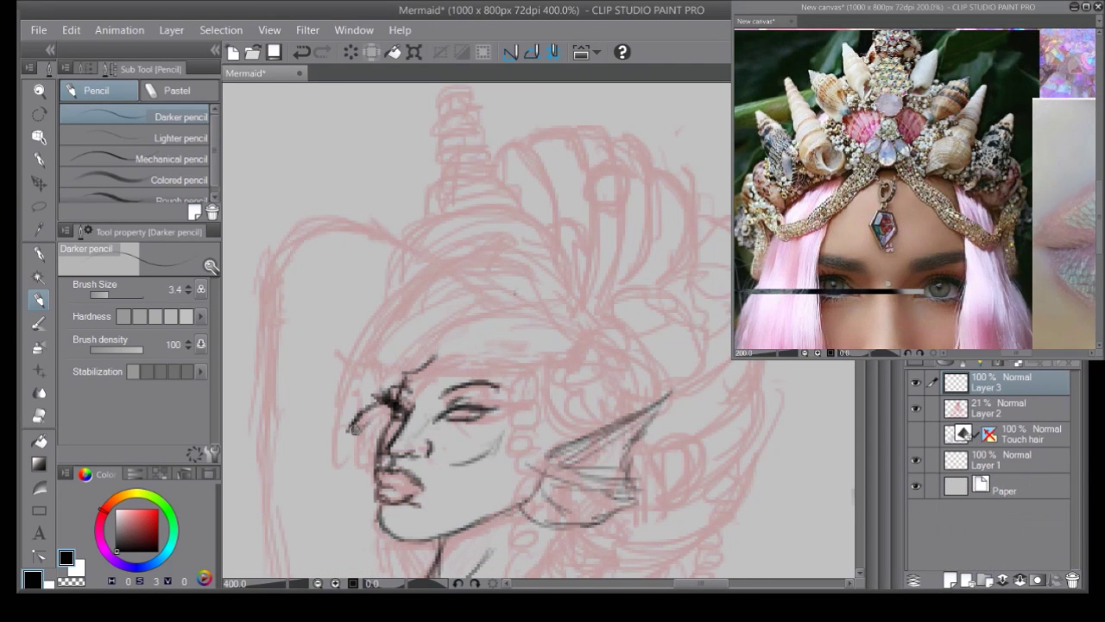
mouse_move(354, 406)
mouse_down()
mouse_move(427, 259)
mouse_move(540, 359)
mouse_up()
mouse_move(444, 350)
mouse_down()
mouse_move(549, 371)
mouse_move(423, 362)
mouse_move(500, 346)
mouse_move(522, 354)
mouse_up()
key(ctrl+z)
Step: Draw the domed headpiece in black with curved crosshatched bands, an oval gem and a smaller rounded tier above
drag(354, 363, 375, 319)
drag(380, 359, 427, 289)
mouse_move(415, 343)
mouse_down()
mouse_move(456, 271)
mouse_move(530, 341)
mouse_up()
drag(349, 345, 535, 284)
drag(380, 367, 449, 306)
scroll(475, 328, up, 2)
drag(436, 341, 531, 333)
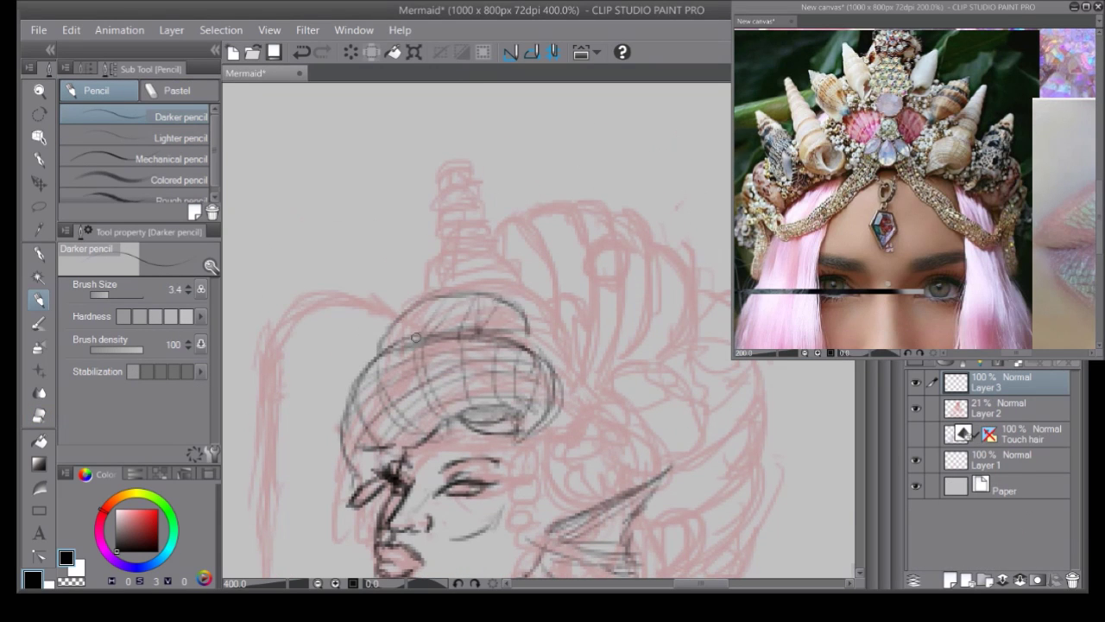
Step: Draw a pointed spiral-shell spire in black above the headpiece's upper tier
drag(431, 298, 516, 290)
drag(472, 244, 514, 269)
scroll(518, 285, down, 2)
Step: Draw a fanned shell and a cluster of small beads in black behind the headpiece, above the fin ear
drag(536, 306, 649, 286)
mouse_move(561, 229)
mouse_down()
mouse_move(629, 245)
mouse_move(588, 282)
mouse_up()
mouse_move(643, 255)
mouse_down()
mouse_move(591, 313)
mouse_move(608, 367)
mouse_move(647, 298)
mouse_up()
scroll(561, 328, down, 2)
Step: Draw two hanging bead strands in black beside the cheek, with a round earring at the jaw
drag(539, 315, 544, 354)
mouse_move(531, 194)
mouse_down()
mouse_move(518, 291)
mouse_move(537, 341)
mouse_up()
drag(563, 179, 549, 263)
Step: Try drawing curved shell ribs behind the headpiece's spire and undo them
scroll(552, 259, up, 3)
drag(505, 146, 566, 242)
drag(502, 197, 559, 233)
mouse_move(509, 154)
mouse_down()
mouse_move(561, 278)
mouse_move(578, 287)
mouse_up()
drag(553, 130, 632, 291)
key(ctrl+z)
drag(552, 148, 584, 188)
drag(610, 166, 613, 291)
scroll(613, 291, down, 2)
key(ctrl+z)
key(ctrl+z)
key(ctrl+z)
key(ctrl+z)
key(ctrl+z)
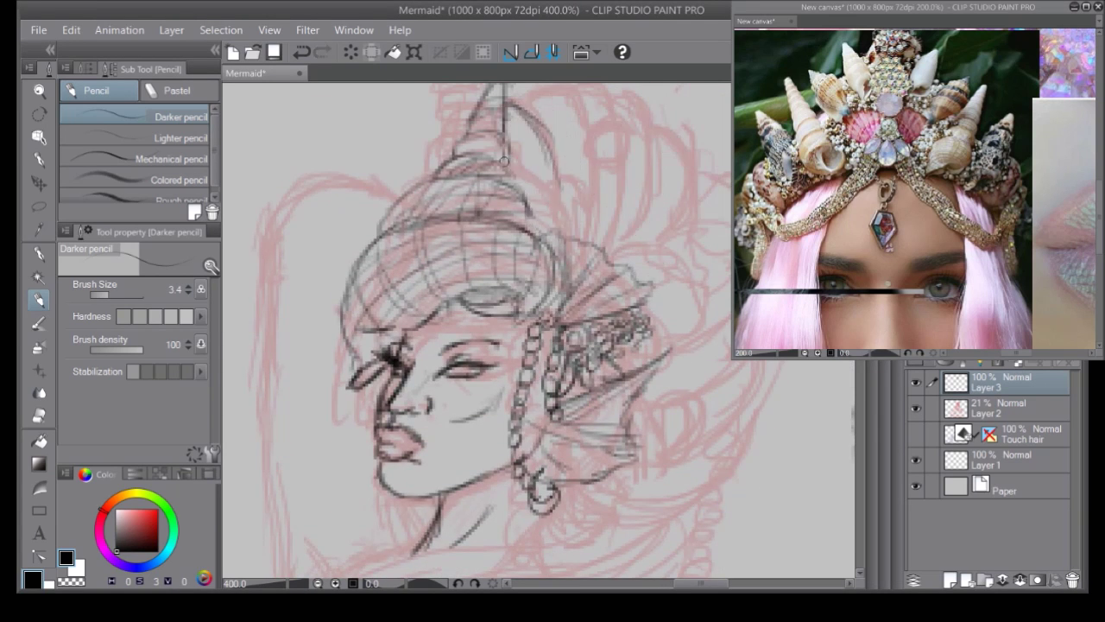
Step: Draw a ridged, rounded roll in black at the nape, below the fin ear
scroll(613, 291, down, 2)
drag(553, 362, 691, 406)
mouse_move(570, 345)
mouse_down()
mouse_move(644, 393)
mouse_move(678, 389)
mouse_up()
mouse_move(622, 354)
mouse_down()
mouse_move(700, 419)
mouse_move(712, 484)
mouse_up()
Step: Draw large curved arcs in black behind the headpiece, following the red shell crown sketch
scroll(700, 419, up, 2)
drag(656, 250, 730, 375)
drag(518, 134, 587, 229)
drag(613, 134, 643, 231)
drag(505, 112, 647, 234)
drag(622, 131, 717, 318)
Step: Draw a long ponytail in black strands hanging from the roll at the nape
scroll(475, 328, down, 3)
scroll(475, 328, down, 2)
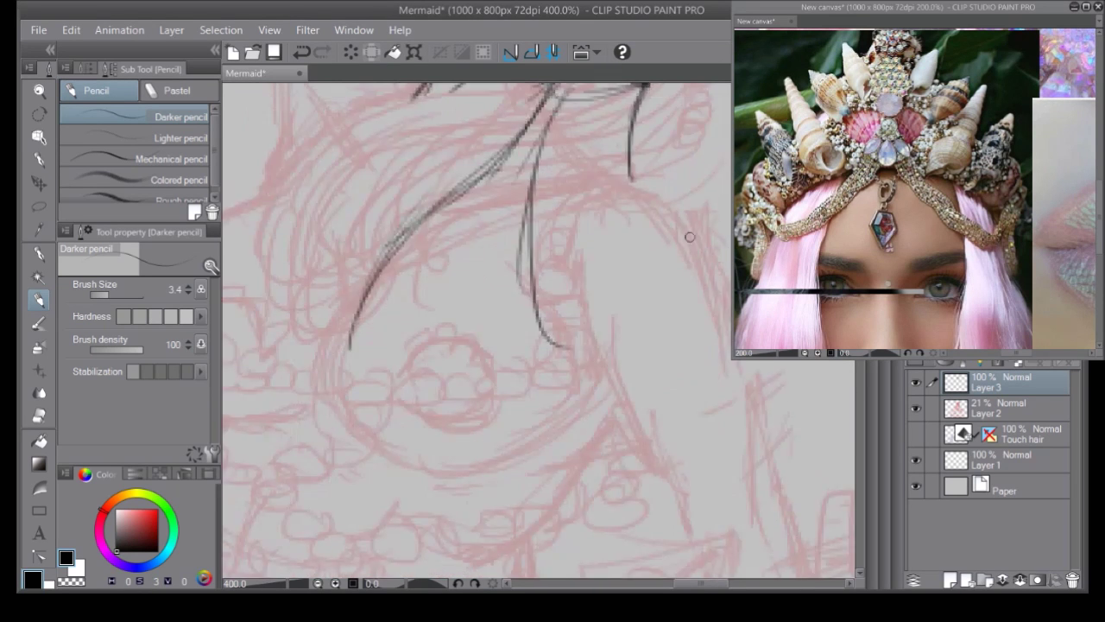
drag(544, 177, 566, 553)
scroll(552, 346, down, 1)
drag(561, 147, 595, 531)
drag(609, 151, 630, 328)
drag(622, 216, 631, 458)
scroll(552, 345, up, 5)
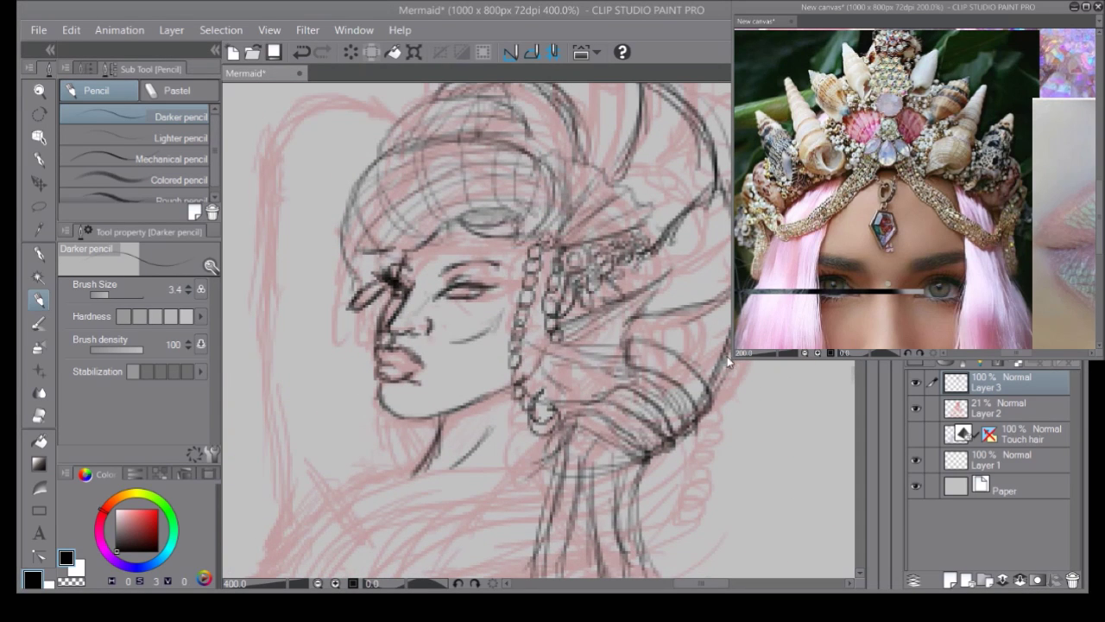
scroll(706, 215, down, 1)
scroll(656, 259, down, 5)
drag(626, 155, 634, 458)
drag(561, 151, 604, 470)
Step: Clear stray lines behind the headpiece and outline a large rounded shell down to the nape with the G-pen, adding radiating ribs
scroll(605, 345, up, 5)
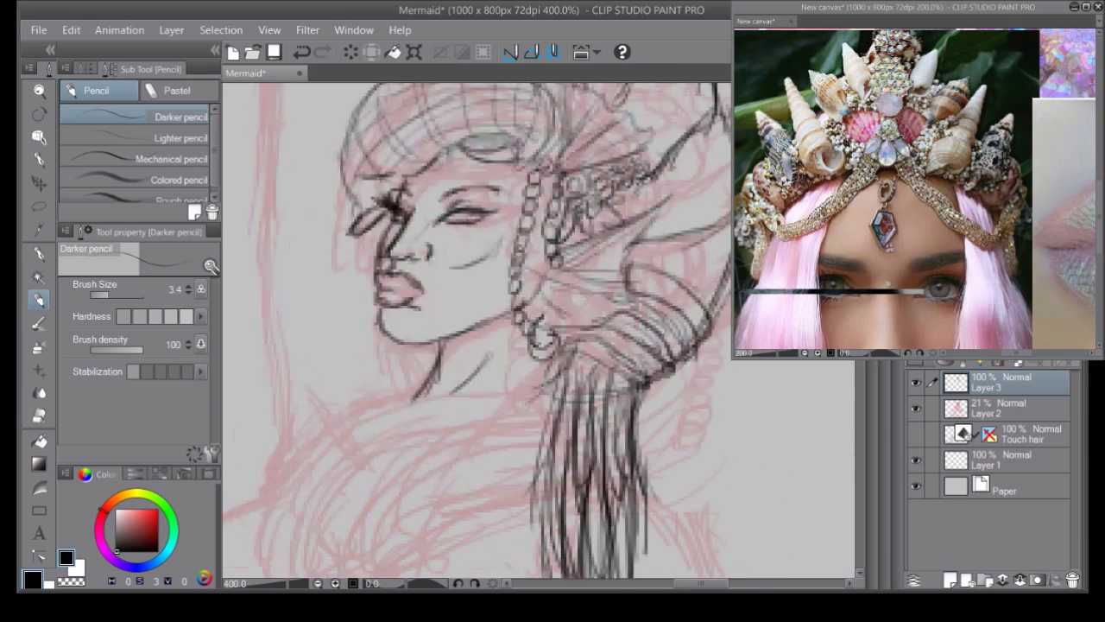
scroll(630, 186, up, 2)
key(e)
drag(631, 186, 641, 125)
key(p)
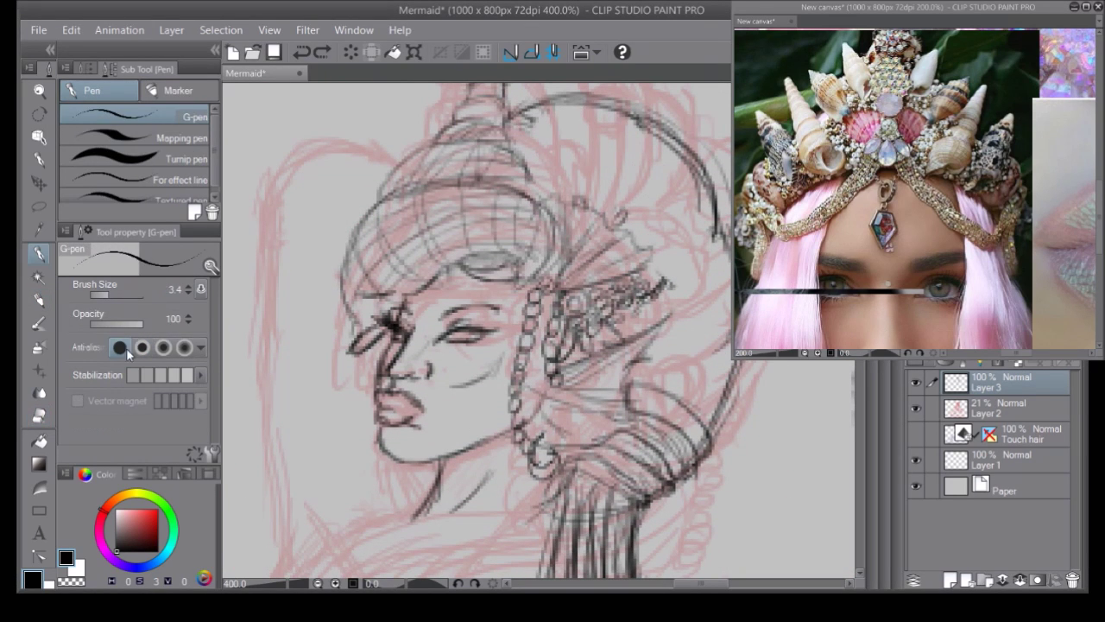
key(p)
drag(543, 86, 605, 211)
drag(604, 125, 708, 220)
drag(626, 237, 708, 324)
drag(729, 172, 699, 268)
drag(729, 307, 660, 453)
mouse_move(717, 345)
mouse_down()
mouse_move(643, 497)
mouse_move(570, 509)
mouse_move(595, 484)
mouse_up()
Step: Erase the fin ear and ridged roll, and draw a thick black edge from the bead cluster down to the nape
key(e)
drag(590, 384, 673, 371)
key(p)
drag(643, 290, 531, 432)
drag(639, 440, 622, 466)
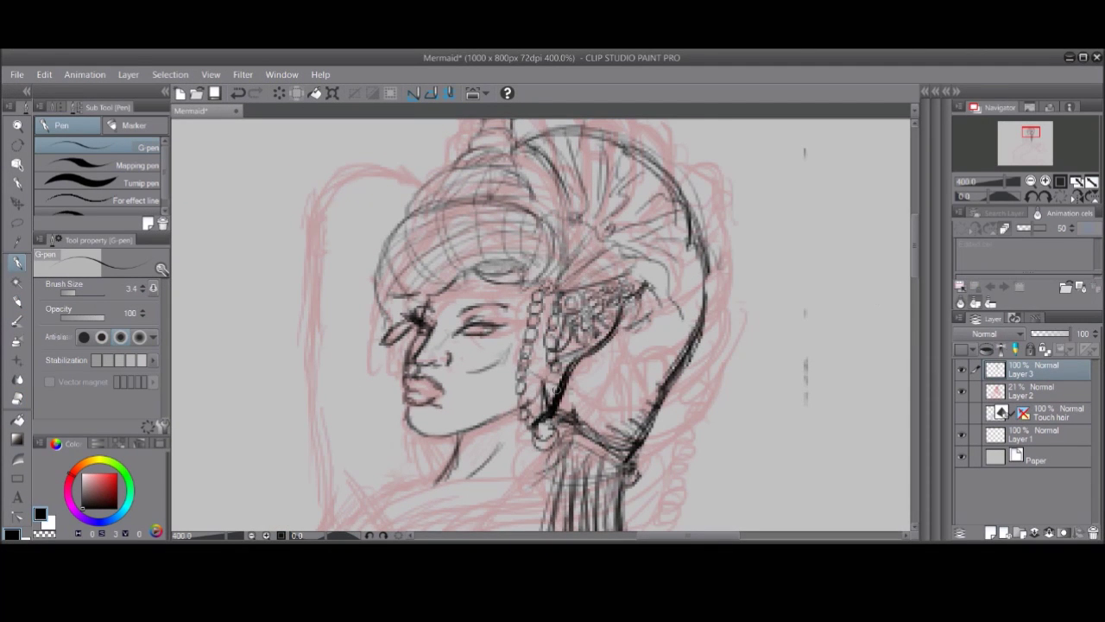
Step: Erase lines beside the bead cluster and draw a round gem ornament at the base of the shell's ribs
key(e)
mouse_move(665, 259)
mouse_down()
mouse_move(643, 289)
mouse_move(565, 237)
mouse_move(609, 285)
mouse_move(599, 264)
mouse_up()
key(p)
drag(626, 250, 678, 207)
mouse_move(552, 345)
mouse_down()
mouse_move(553, 285)
mouse_move(552, 317)
mouse_up()
Step: Reinforce the headpiece's bands and brim with bolder black outlines
mouse_move(637, 212)
mouse_down()
mouse_move(552, 329)
mouse_move(685, 330)
mouse_move(684, 396)
mouse_up()
mouse_move(549, 253)
mouse_down()
mouse_move(518, 380)
mouse_move(666, 242)
mouse_up()
drag(544, 328, 664, 306)
key(ctrl+z)
mouse_move(521, 298)
mouse_down()
mouse_move(514, 340)
mouse_move(677, 186)
mouse_up()
drag(643, 147, 605, 190)
Step: Rotate the canvas to -15 degrees and rework the eye and eyebrow with bolder G-pen lines at size 5.0
mouse_move(846, 259)
mouse_down()
mouse_move(832, 90)
mouse_move(809, 102)
mouse_move(777, 173)
mouse_up()
key(p)
drag(604, 346, 604, 291)
key(p)
key(p)
key(p)
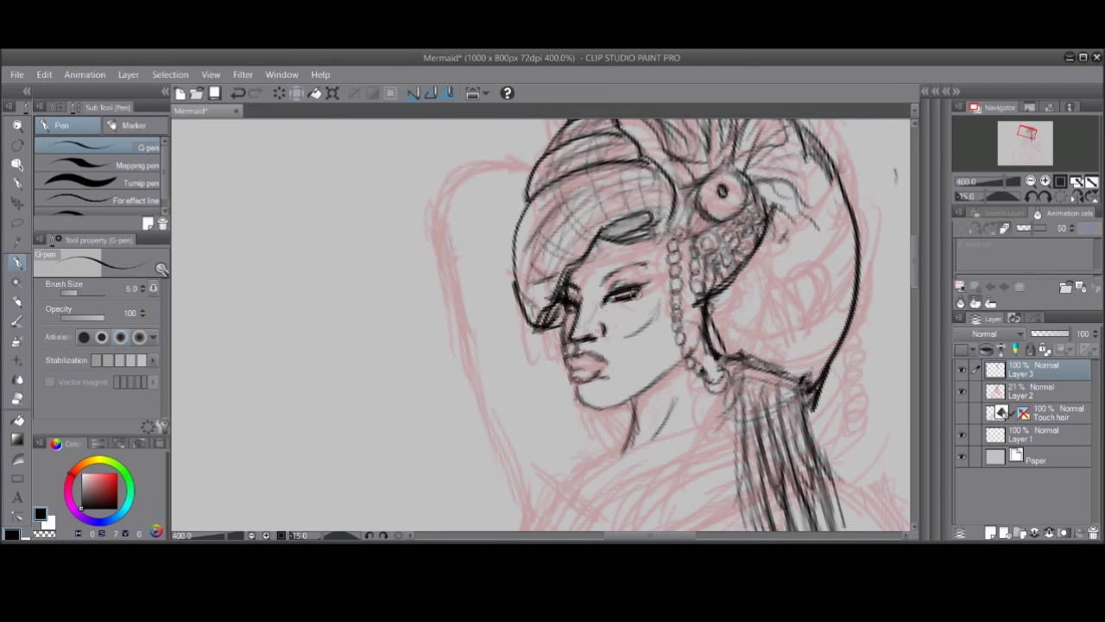
drag(608, 293, 643, 287)
key(e)
click(86, 211)
key(comma)
key(comma)
key(comma)
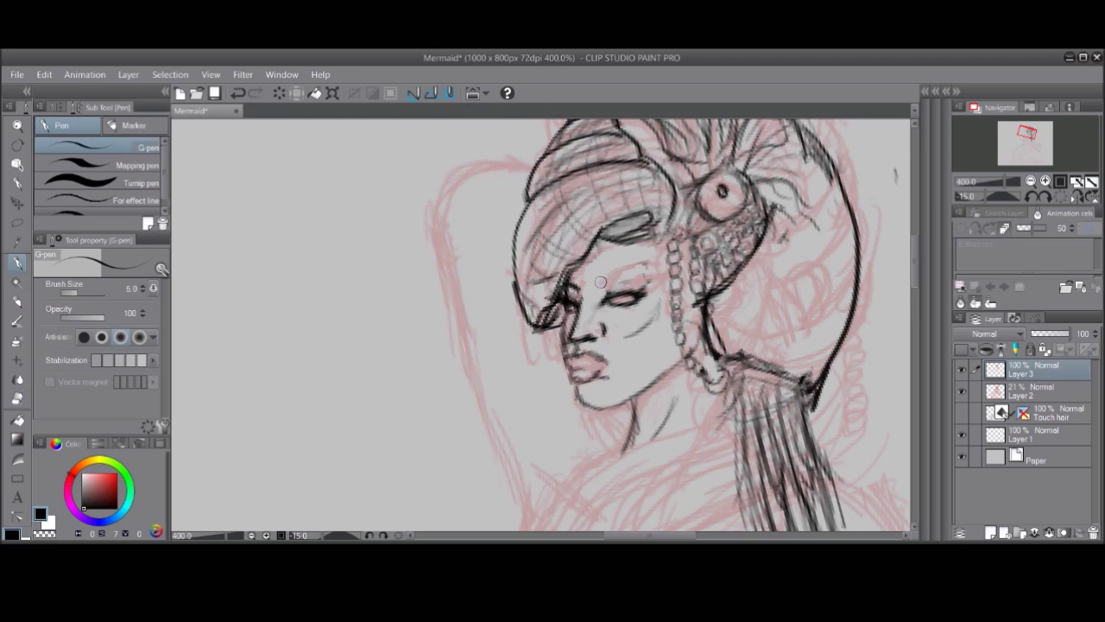
key(p)
Step: Erase and redraw the lips, chin and jaw in bolder black, and save the drawing
key(e)
drag(577, 404, 608, 369)
key(p)
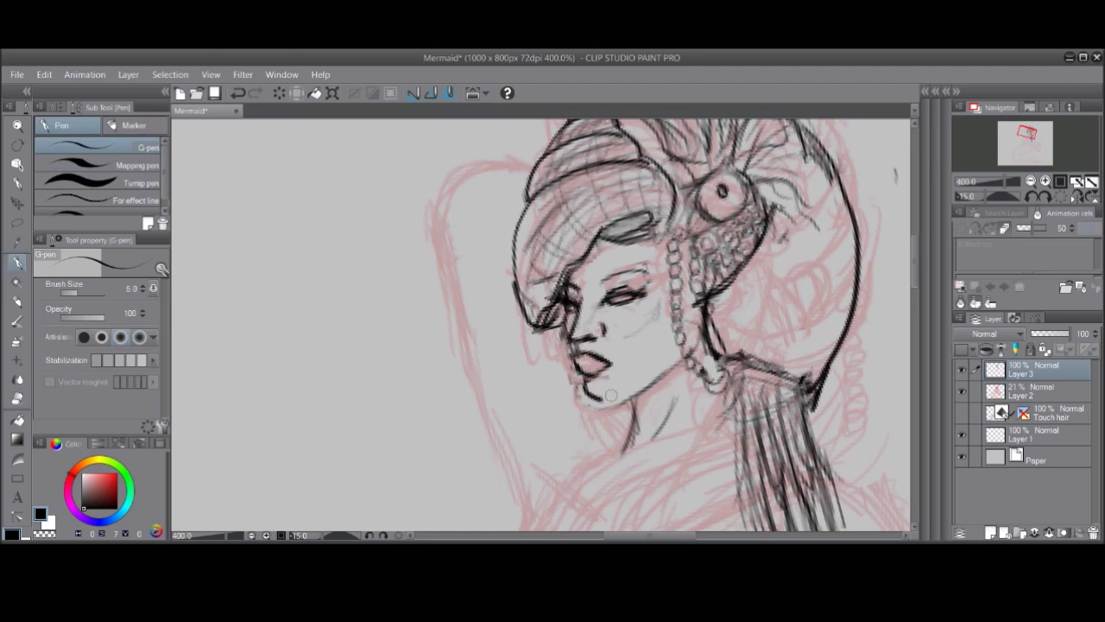
drag(575, 380, 689, 361)
key(ctrl+s)
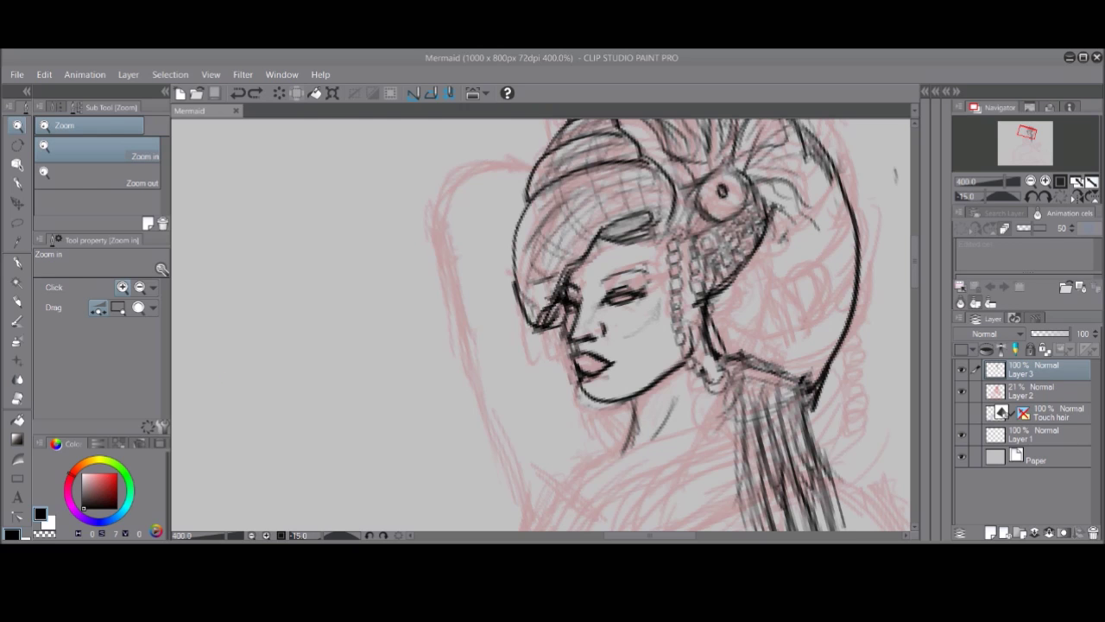
Step: Try a free transform on a Lasso selection around the body and ponytail on Layer 3
key(p)
scroll(796, 239, down, 1)
scroll(553, 328, down, 3)
drag(536, 241, 550, 331)
scroll(550, 331, down, 2)
scroll(475, 233, down, 2)
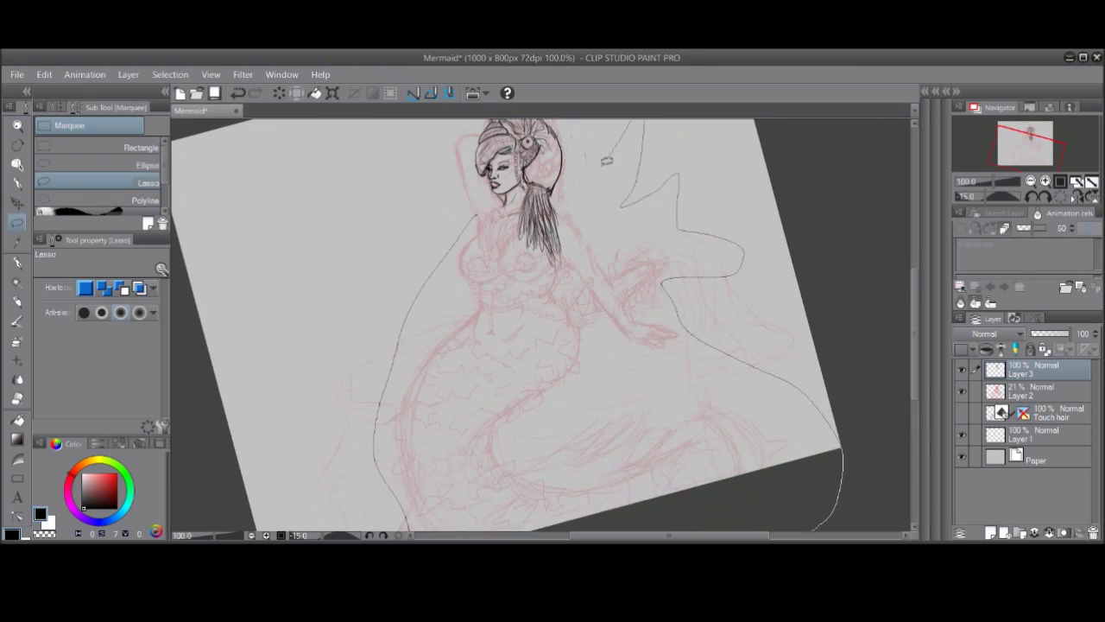
key(ctrl+t)
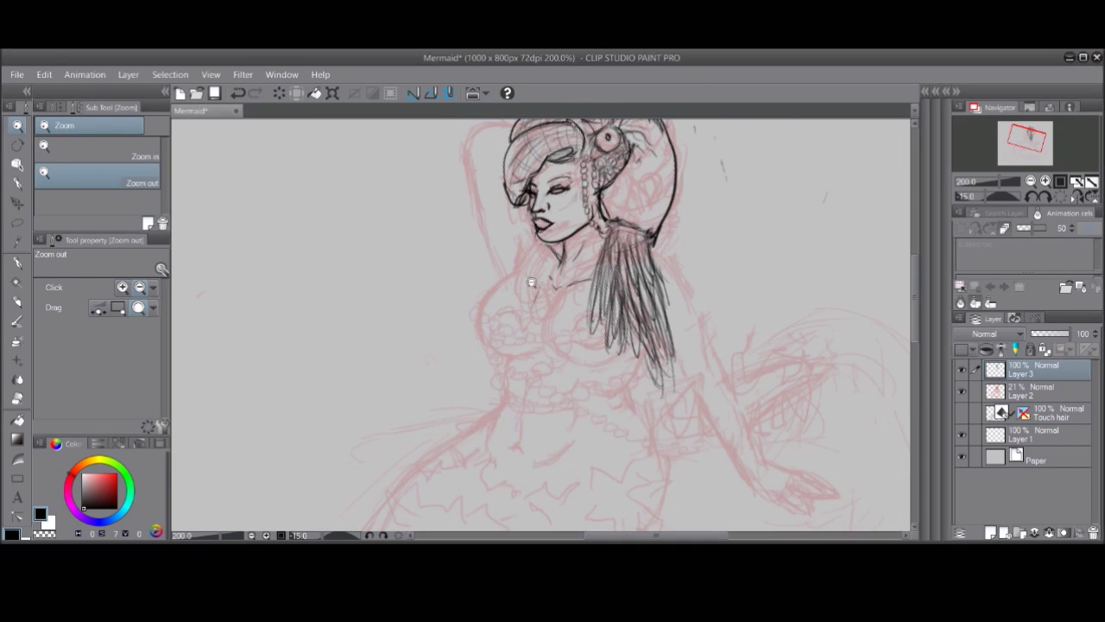
Step: Outline both breasts and the raised arm in black with the Darker pencil
key(p)
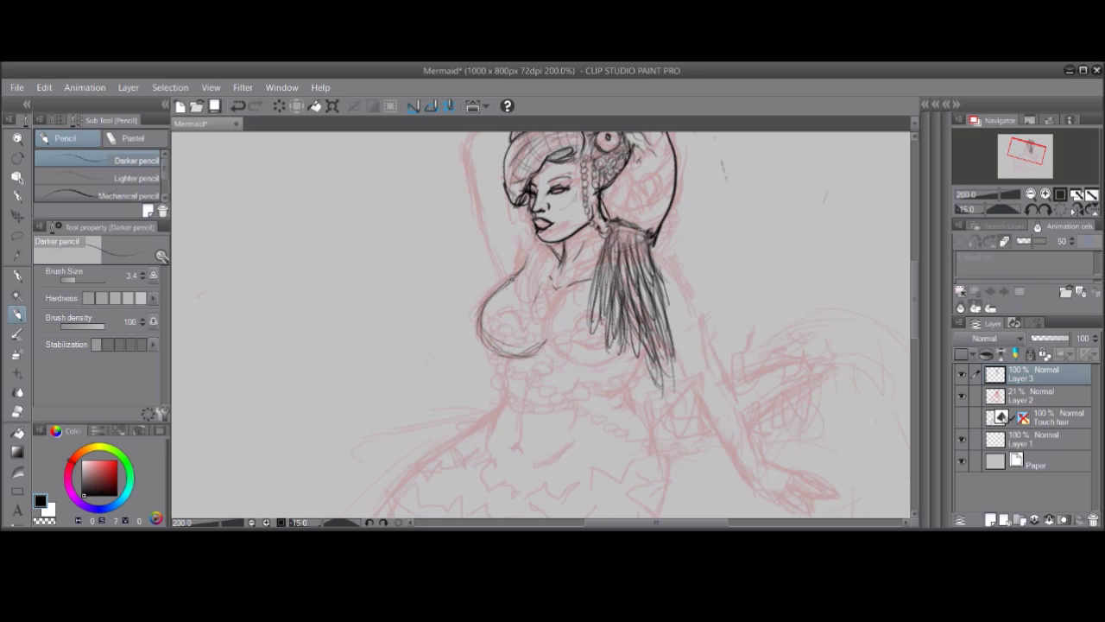
drag(574, 315, 553, 353)
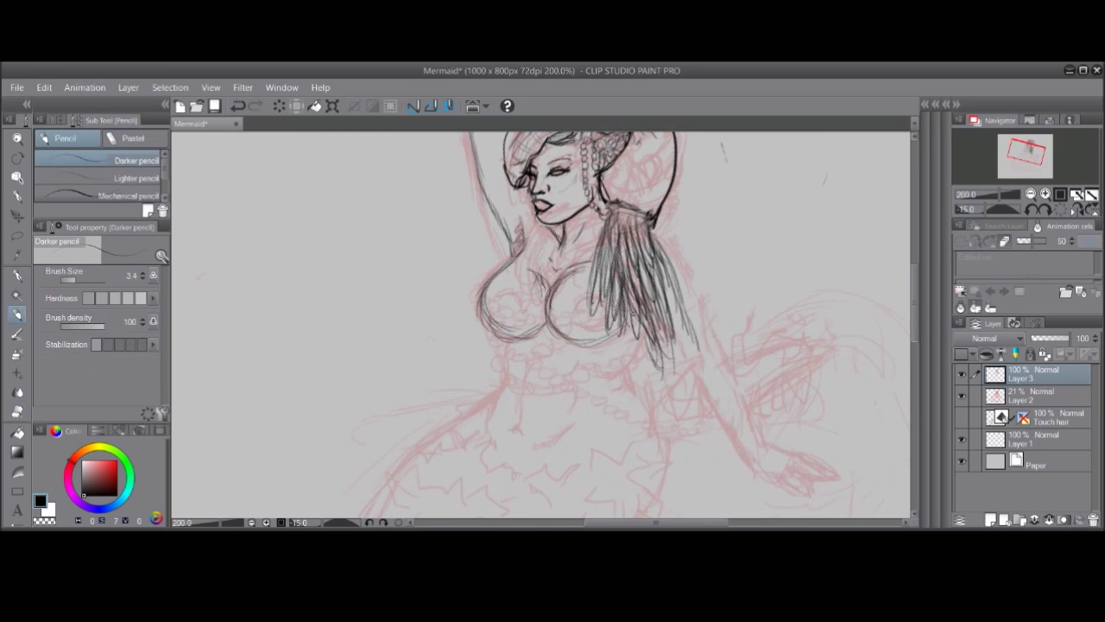
click(814, 507)
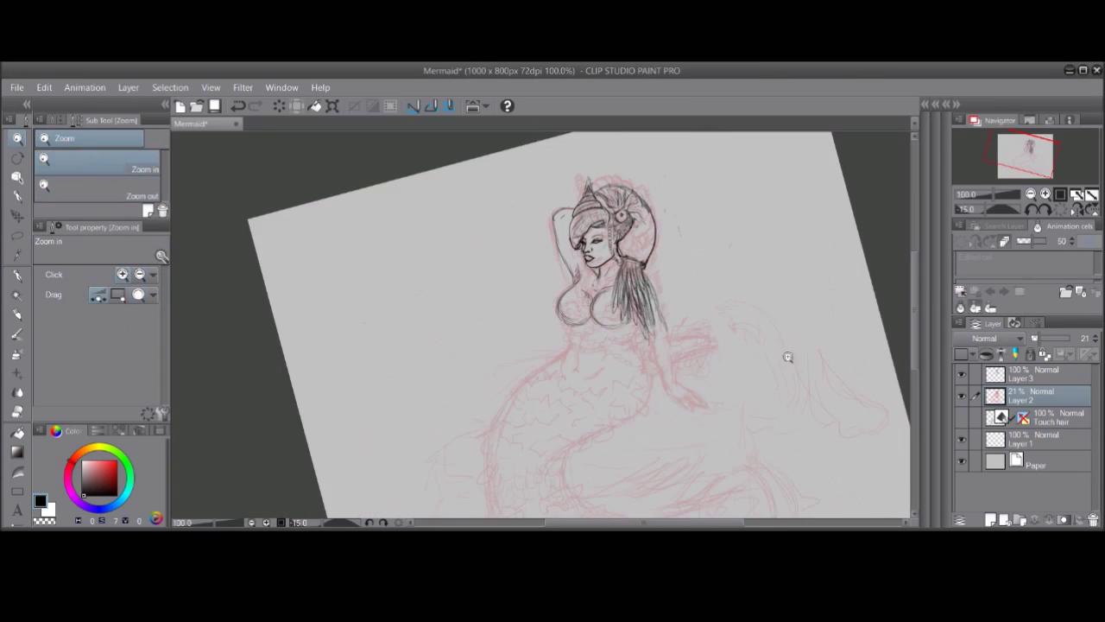
Step: Line the waist, navel and hips on Layer 3, and draw the lowered arm with its hand resting on the rock
click(1027, 374)
drag(484, 220, 509, 285)
drag(509, 186, 566, 388)
mouse_move(535, 259)
mouse_down()
mouse_move(579, 375)
mouse_move(664, 427)
mouse_up()
drag(675, 319, 790, 320)
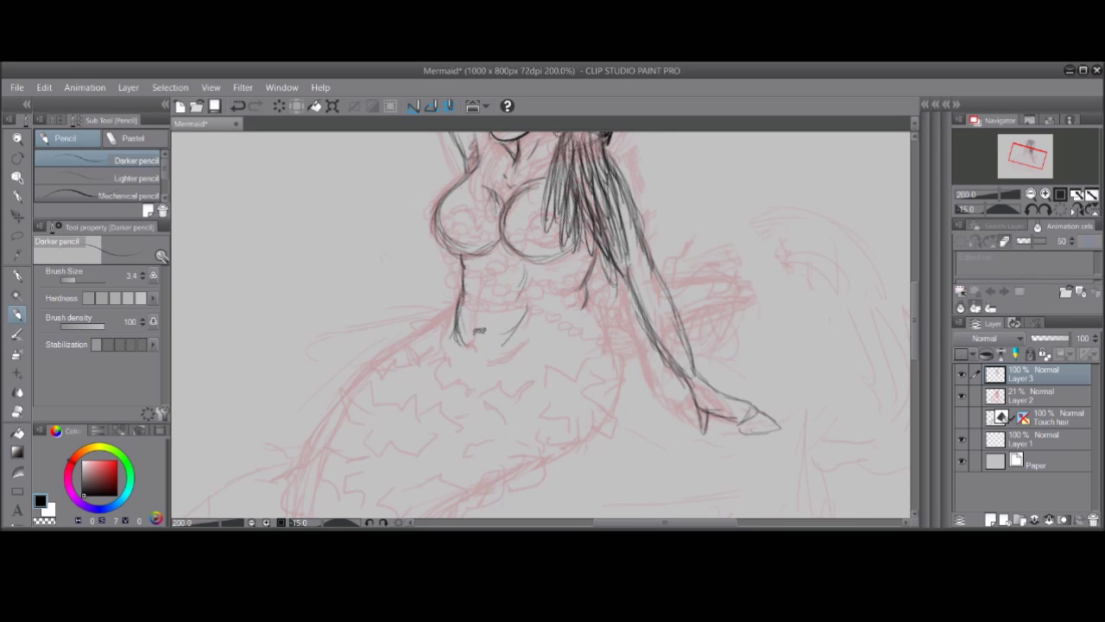
Step: Select the lowered arm with the Lasso and delete its black lines
alt+click(466, 352)
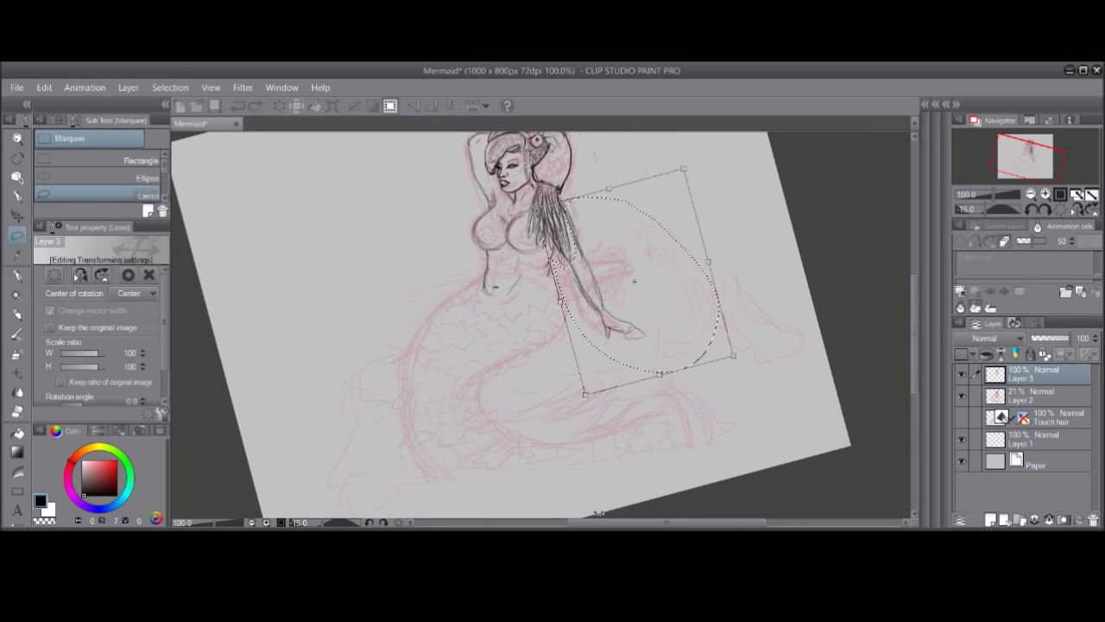
mouse_move(742, 259)
mouse_down()
mouse_move(759, 216)
mouse_move(743, 250)
mouse_up()
key(Delete)
key(ctrl+d)
key(p)
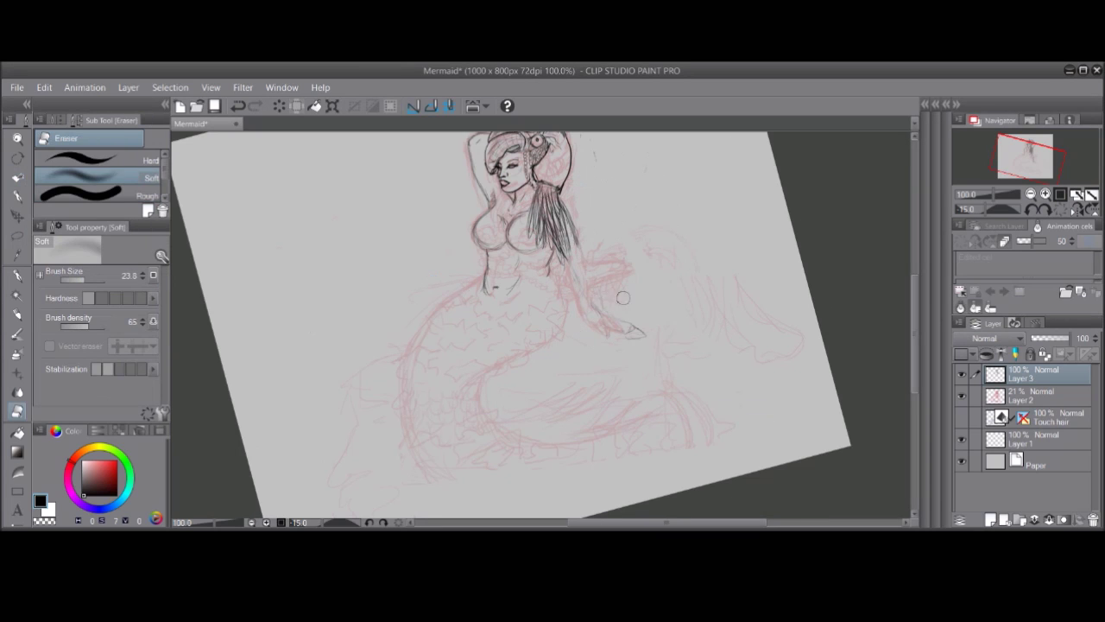
Step: Redraw the lowered arm bending outward from the shoulder in black, and remove its forearm and hand
scroll(540, 325, up, 3)
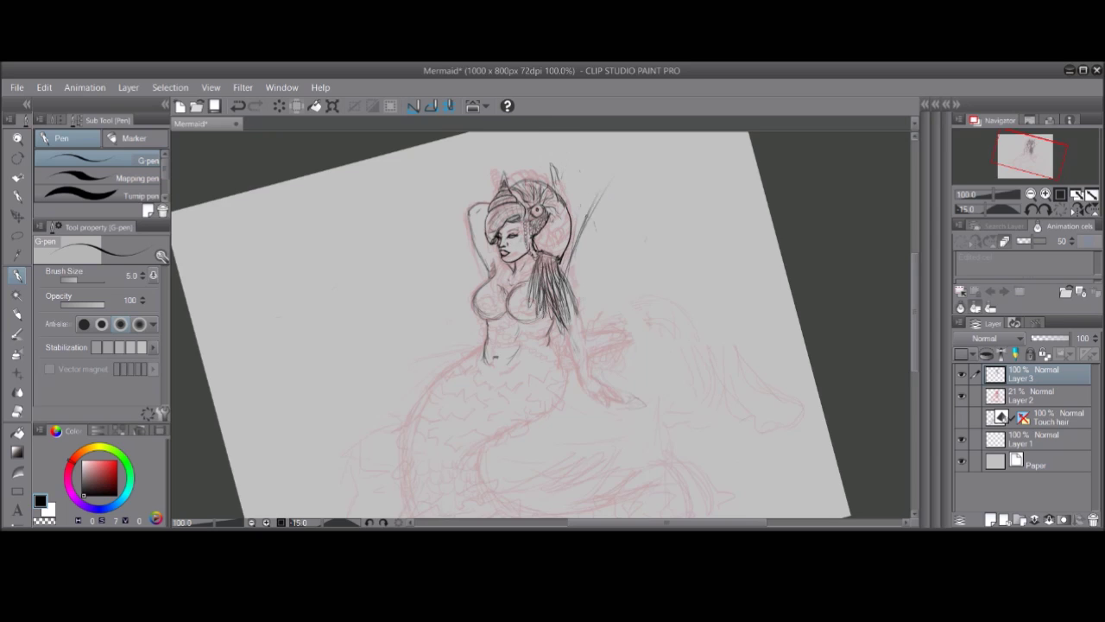
scroll(541, 324, up, 2)
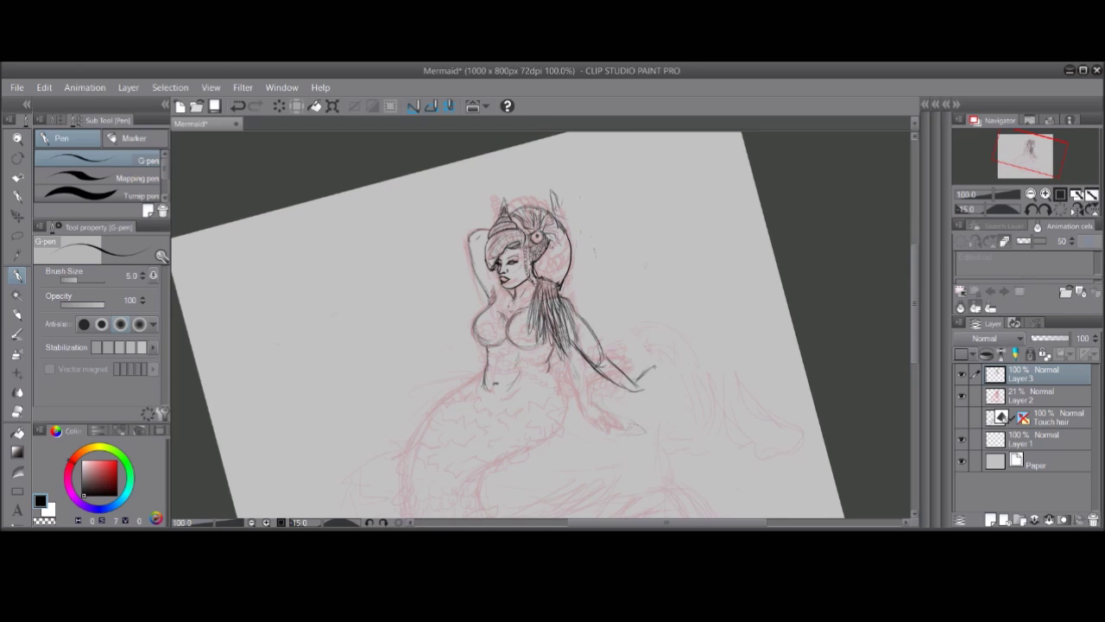
key(m)
drag(595, 320, 605, 321)
drag(913, 284, 913, 323)
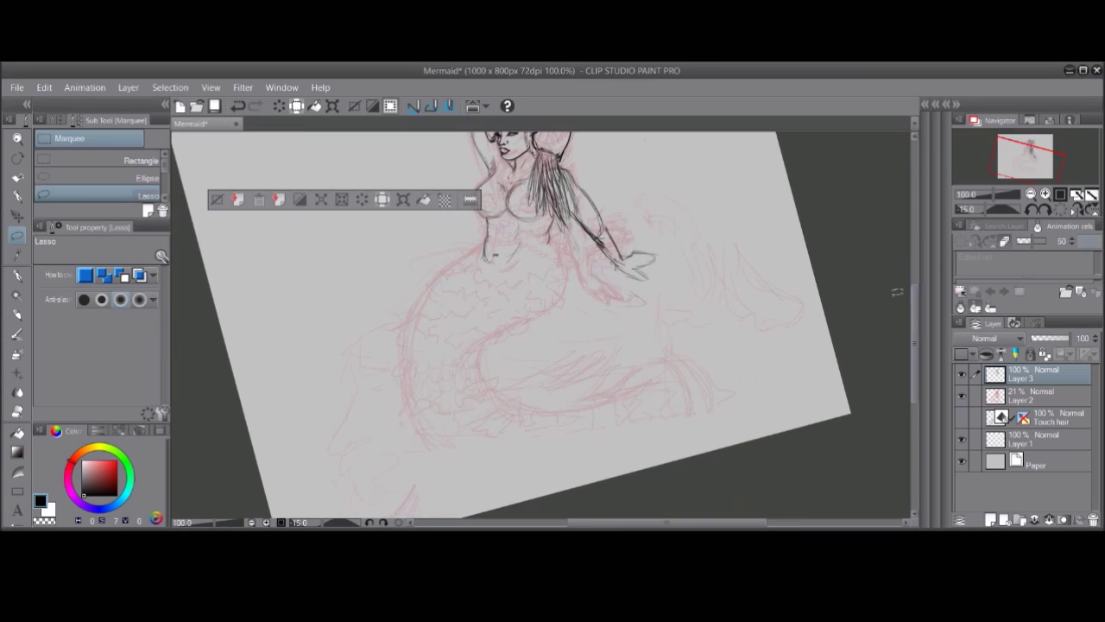
key(p)
key(ctrl+z)
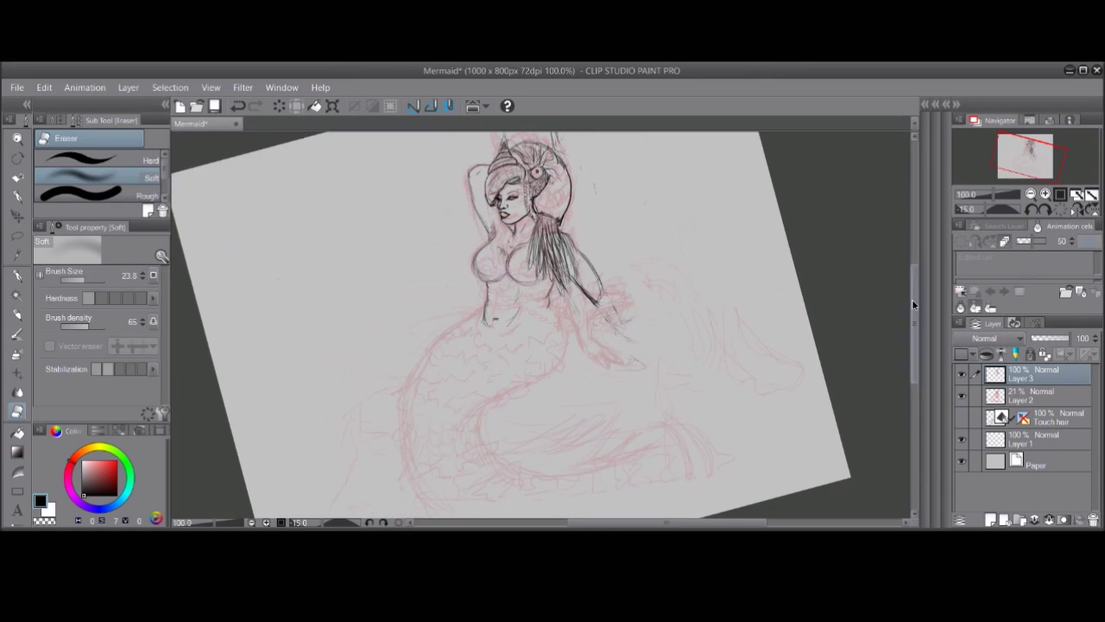
Step: Outline the hips and the coiled tail in black, following the red sketch
drag(563, 242, 536, 316)
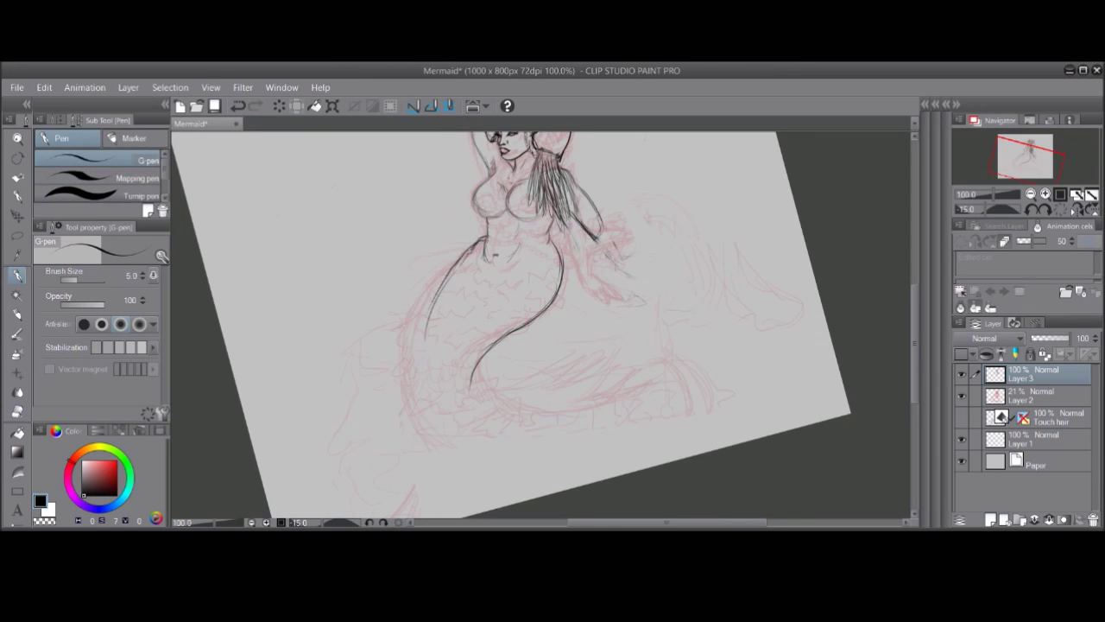
drag(454, 285, 436, 436)
drag(476, 379, 665, 362)
mouse_move(665, 319)
mouse_down()
mouse_move(716, 432)
mouse_move(431, 432)
mouse_up()
mouse_move(471, 246)
mouse_down()
mouse_move(414, 406)
mouse_move(432, 259)
mouse_up()
Step: Hide the red sketch on Layer 2 and softly erase the coiled tail's lines below the hips
key(e)
key(ctrl+z)
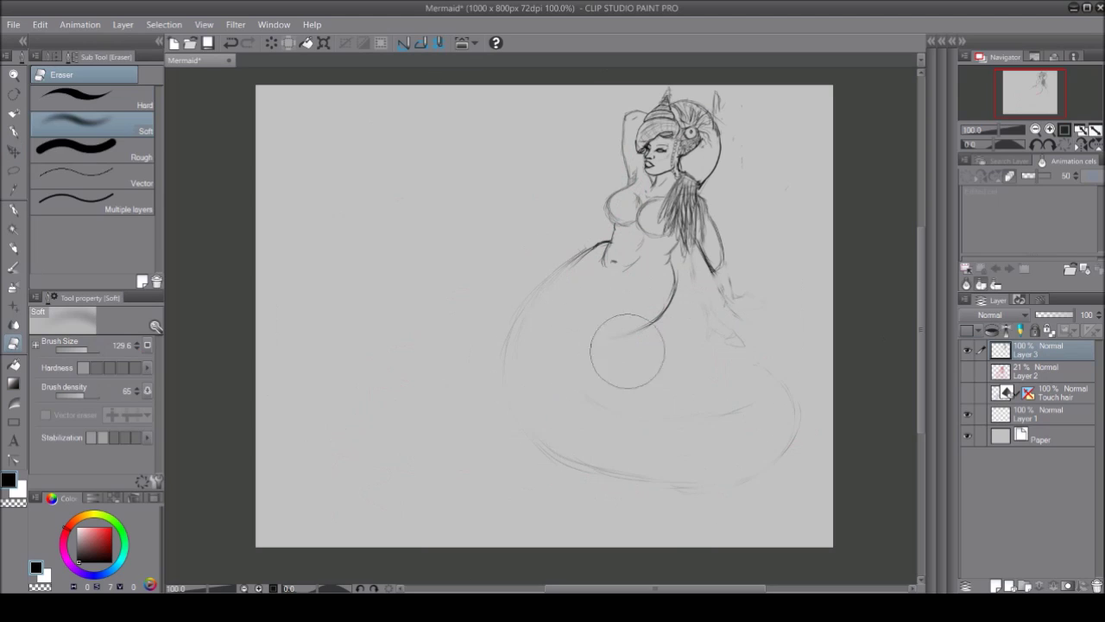
Step: Draw a new tail with the G-pen, sweeping left from the hips and looping back up toward the bust
key(p)
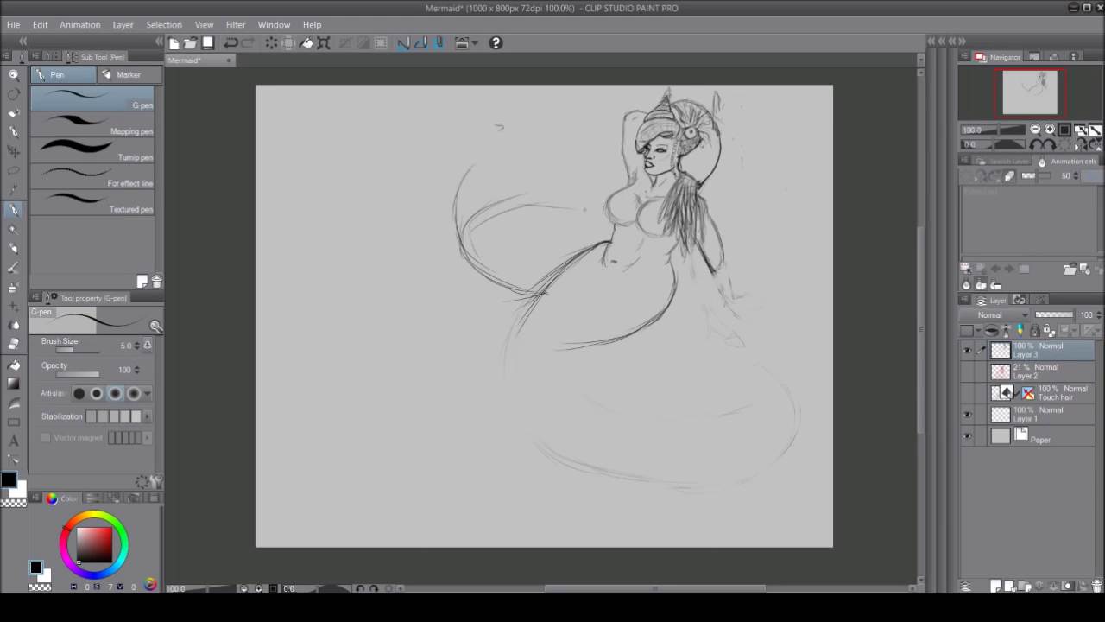
drag(542, 183, 546, 367)
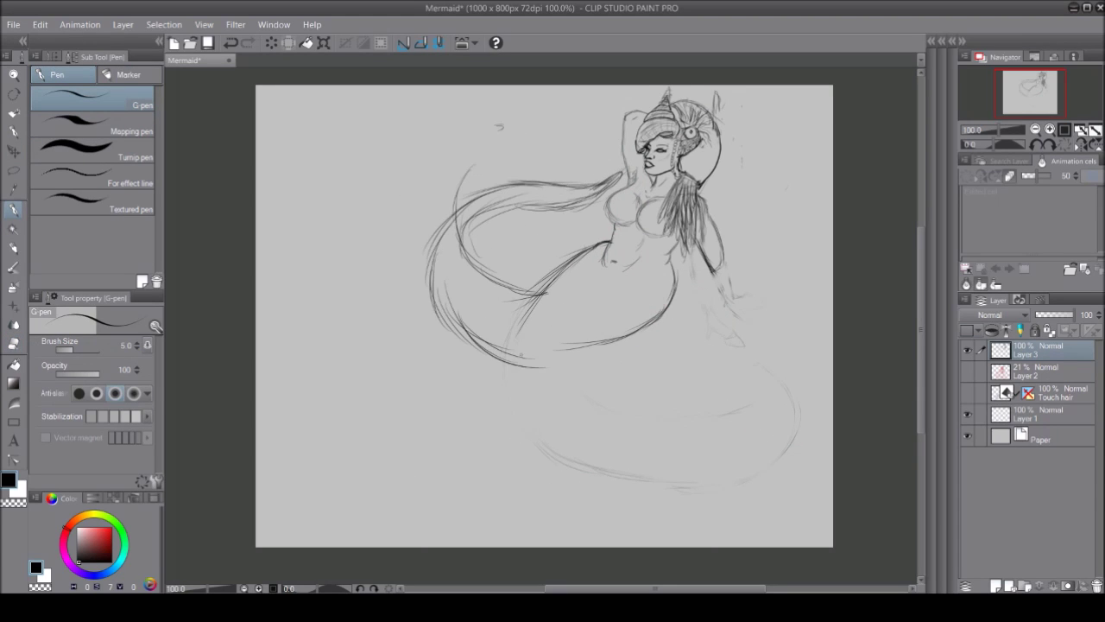
drag(584, 248, 520, 315)
drag(486, 221, 674, 318)
Step: Erase the looping tail's upper edge with the Soft eraser and redraw it lower, ending beside the bust
key(e)
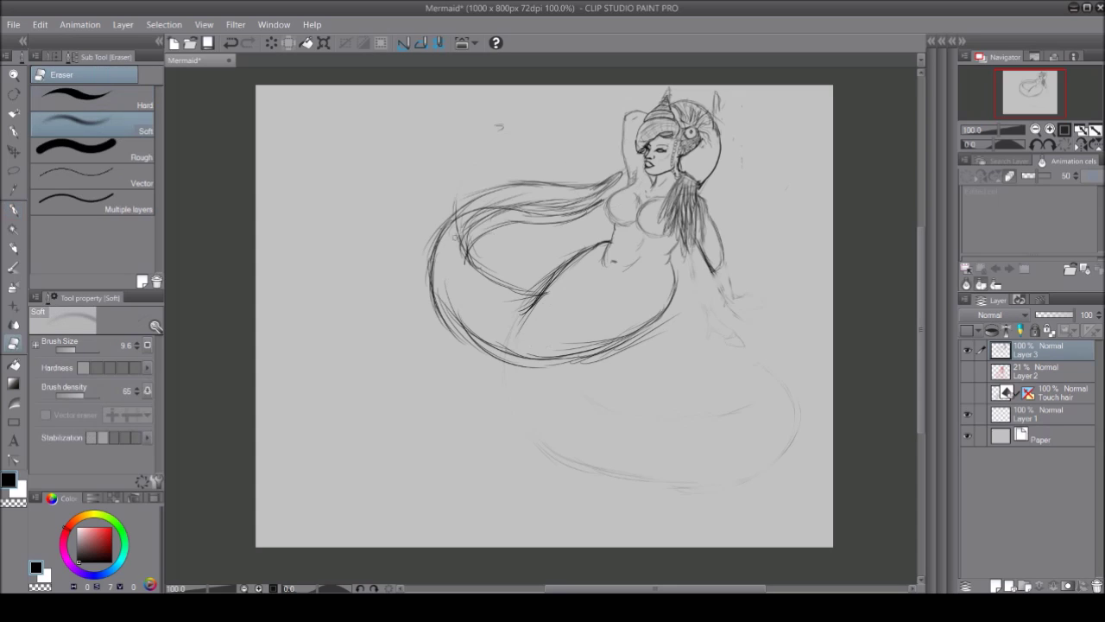
drag(622, 177, 519, 190)
drag(594, 203, 468, 216)
key(p)
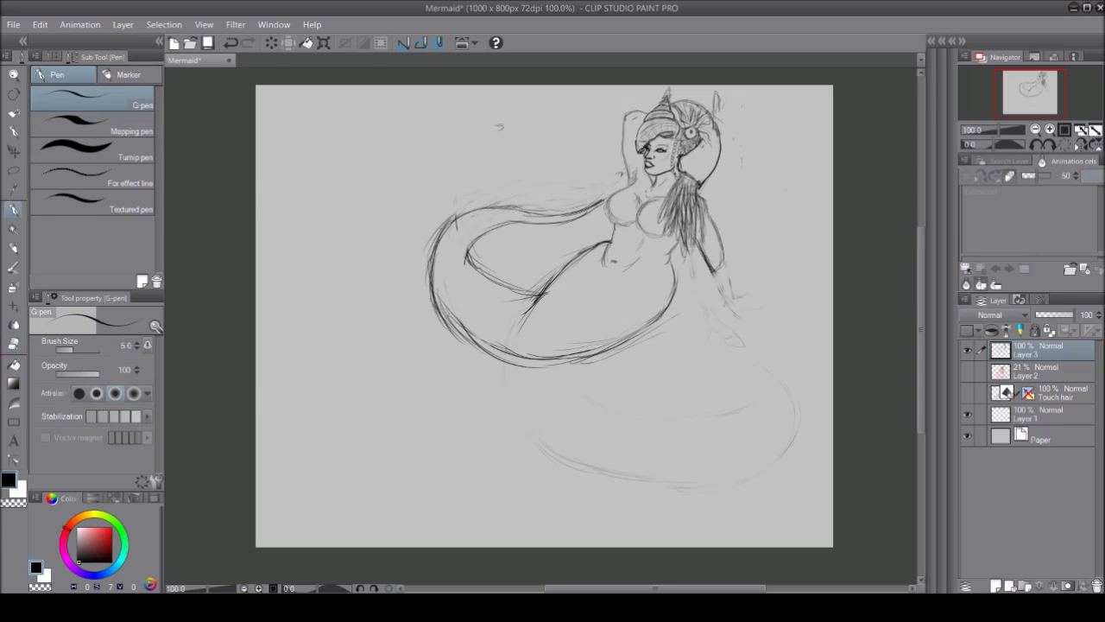
Step: Clean up the tail loop's inner edge and strengthen the front contour below the hip
key(e)
mouse_move(601, 247)
mouse_down()
mouse_move(560, 276)
mouse_move(471, 259)
mouse_up()
key(p)
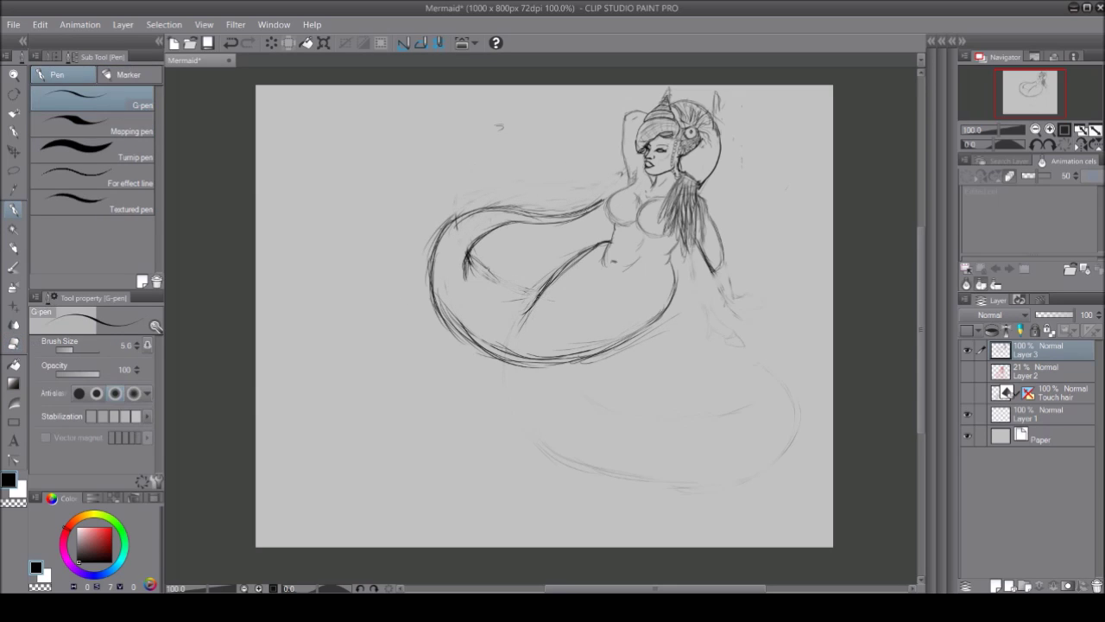
key(e)
mouse_move(528, 232)
mouse_down()
mouse_move(465, 278)
mouse_move(600, 200)
mouse_up()
key(p)
key(e)
key(p)
Step: Softly erase the looping tail beyond the hips, then try and undo new contour strokes for the lower body
key(e)
drag(484, 224, 506, 264)
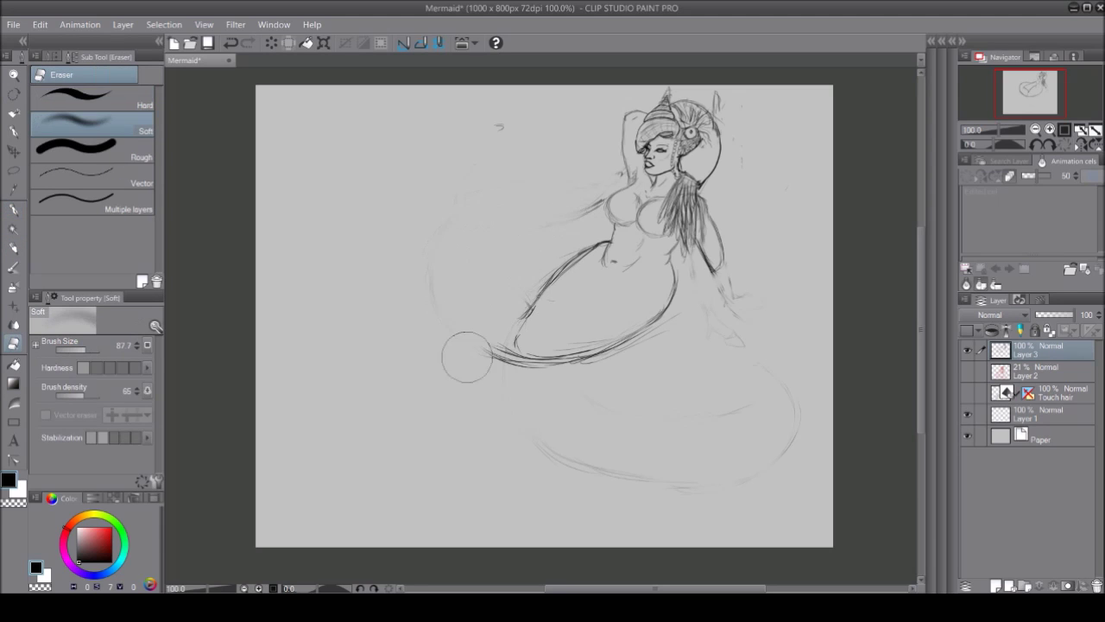
key(p)
drag(498, 303, 411, 351)
key(ctrl+z)
drag(362, 510, 751, 367)
drag(436, 453, 751, 393)
key(ctrl+z)
key(ctrl+z)
Step: Try a tail that drops from the hips, bends at the canvas bottom and tapers up to the right
drag(565, 269, 446, 420)
drag(597, 245, 438, 470)
drag(457, 415, 511, 528)
drag(563, 333, 480, 542)
mouse_move(599, 356)
mouse_down()
mouse_move(561, 528)
mouse_move(484, 528)
mouse_up()
drag(592, 451, 701, 449)
drag(794, 384, 544, 526)
Step: Erase the dropping tail's outer contour and redraw it closer in for a narrower tail
key(e)
mouse_move(448, 501)
mouse_down()
mouse_move(551, 432)
mouse_move(483, 362)
mouse_up()
key(p)
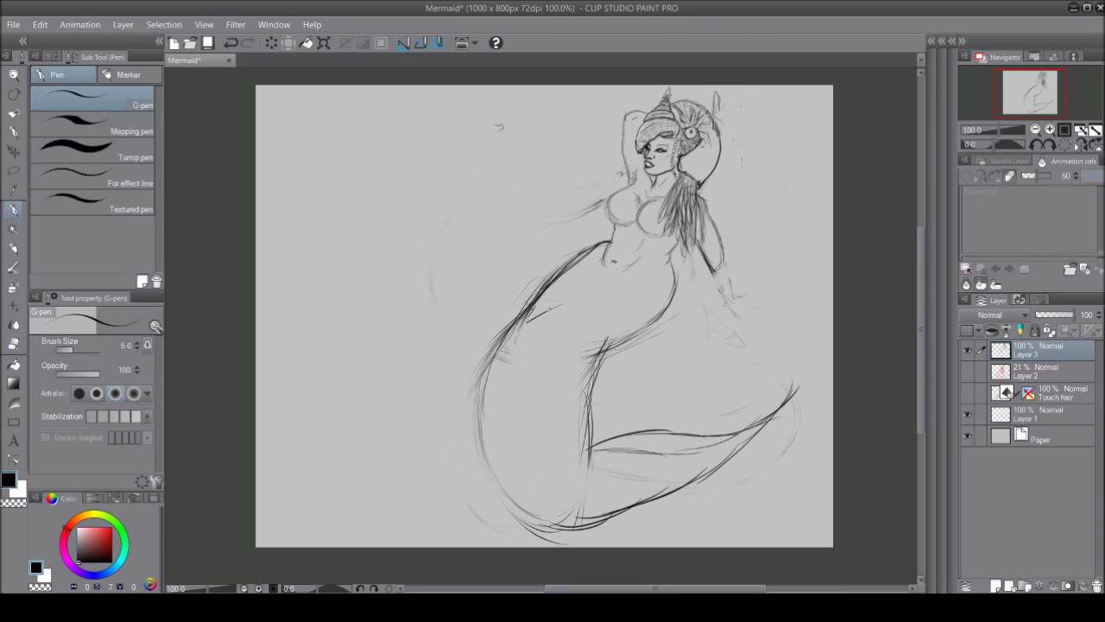
drag(527, 308, 580, 530)
mouse_move(609, 240)
mouse_down()
mouse_move(516, 528)
mouse_move(518, 308)
mouse_up()
Step: Erase the lower bend, transform the lassoed upper tail, and redraw it slanting down to the left
key(e)
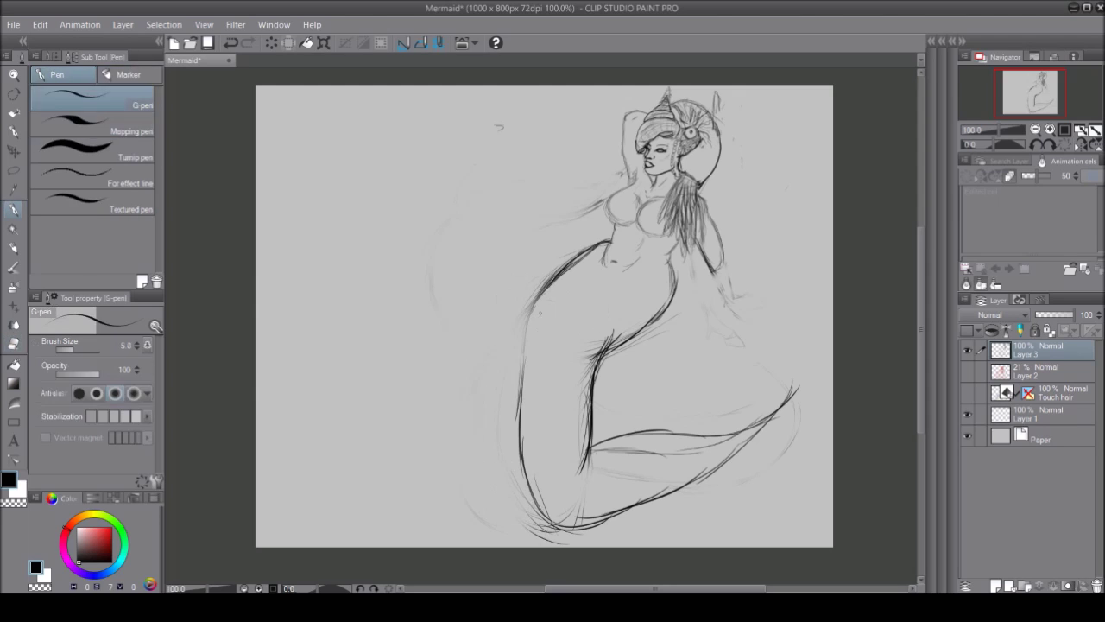
drag(802, 476, 544, 526)
key(m)
drag(466, 362, 470, 367)
key(ctrl+t)
drag(690, 483, 621, 535)
key(Return)
key(e)
key(p)
drag(656, 311, 483, 423)
key(e)
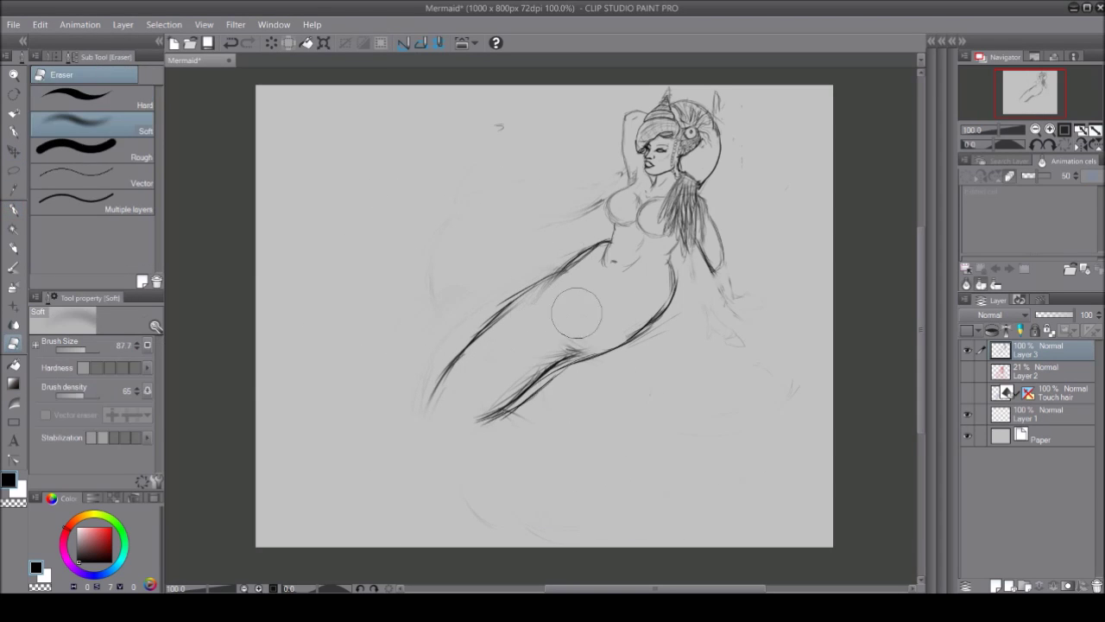
Step: Soften the slanted tail's underside and try extending it into a downward curve, undoing the last strokes
drag(587, 345, 479, 421)
key(p)
drag(511, 311, 491, 536)
drag(509, 416, 513, 462)
key(ctrl+z)
key(ctrl+z)
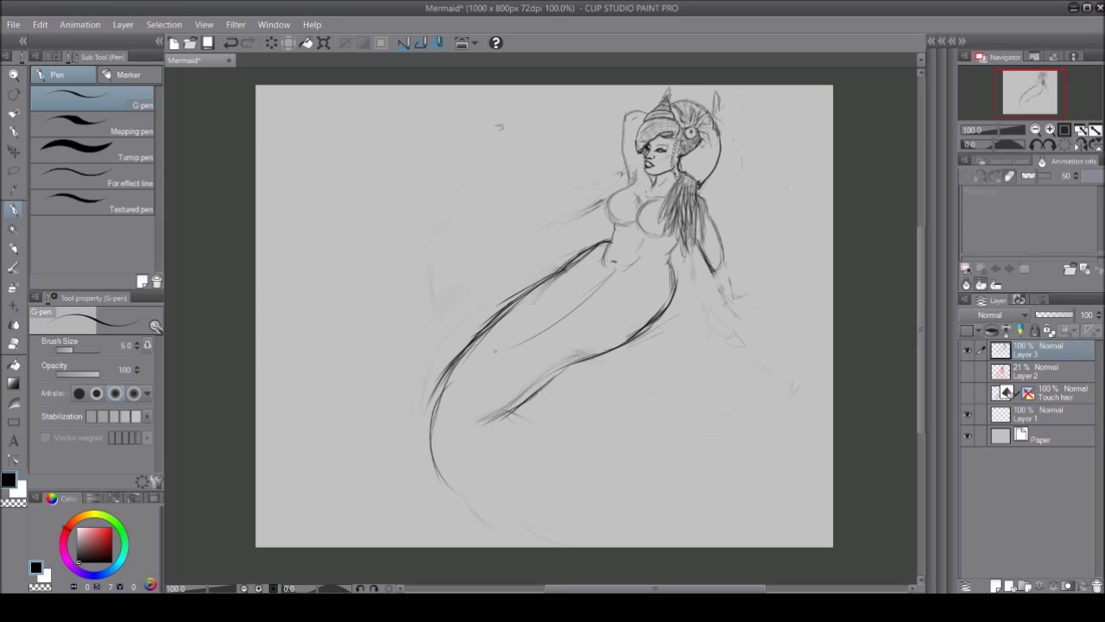
Step: Replace the slanted tail with a wide loop sweeping left from the hips and curving up toward the bust
drag(602, 204, 471, 371)
drag(592, 270, 522, 339)
key(e)
drag(484, 423, 639, 338)
key(p)
drag(414, 313, 644, 338)
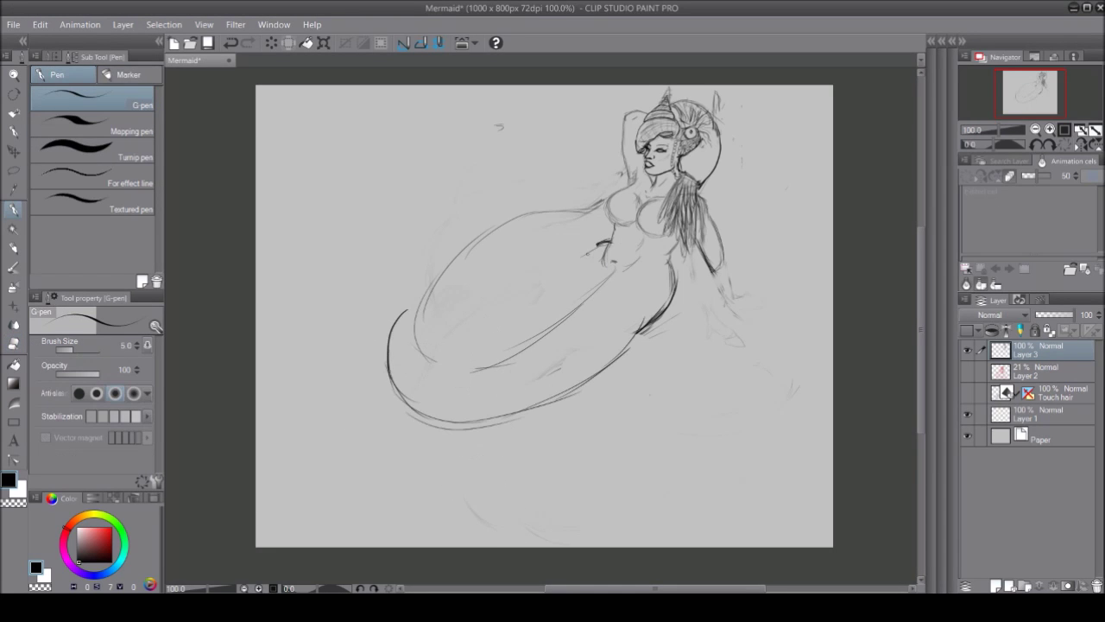
Step: Strengthen the loop's outer edge and draw the inner contour folding sharply back below the belly
drag(599, 245, 468, 352)
drag(469, 240, 397, 327)
drag(601, 204, 389, 330)
mouse_move(613, 229)
mouse_down()
mouse_move(487, 342)
mouse_move(432, 294)
mouse_up()
key(e)
key(p)
drag(479, 355, 449, 394)
drag(407, 295, 389, 354)
Step: Extend the tail upward from the fold and curl its tip over to the left at head height
drag(529, 161, 488, 255)
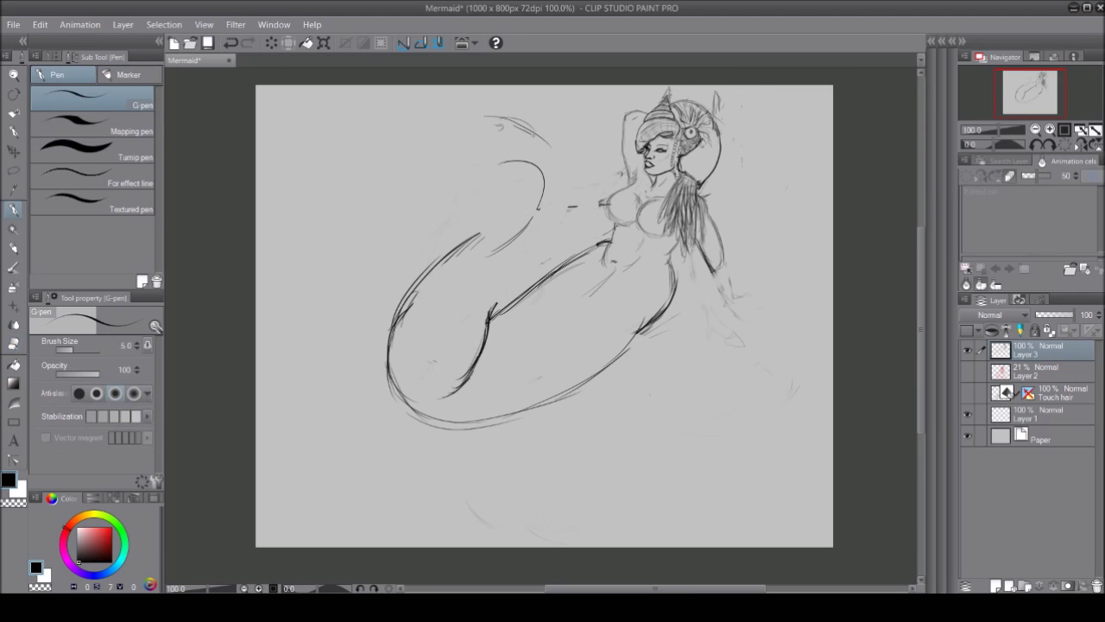
drag(554, 138, 484, 342)
drag(449, 134, 518, 121)
drag(518, 121, 483, 350)
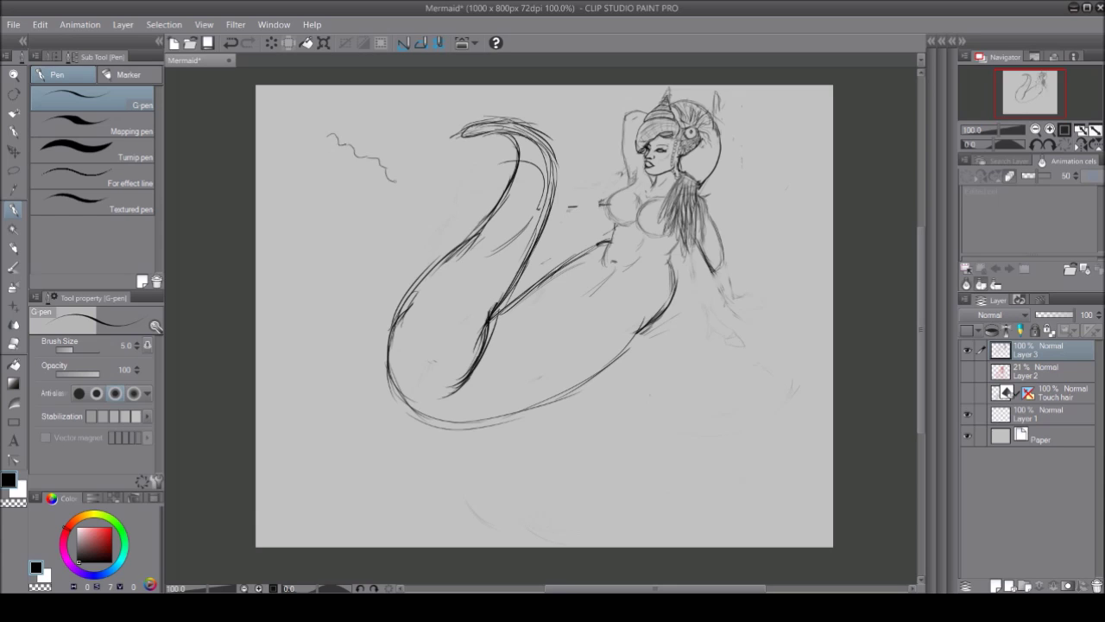
Step: Draw a wide ruffled fin with ribs hanging to the left from the curled tail tip
key(ctrl+z)
mouse_move(364, 166)
mouse_down()
mouse_move(466, 109)
mouse_move(507, 269)
mouse_up()
drag(325, 228, 473, 122)
key(e)
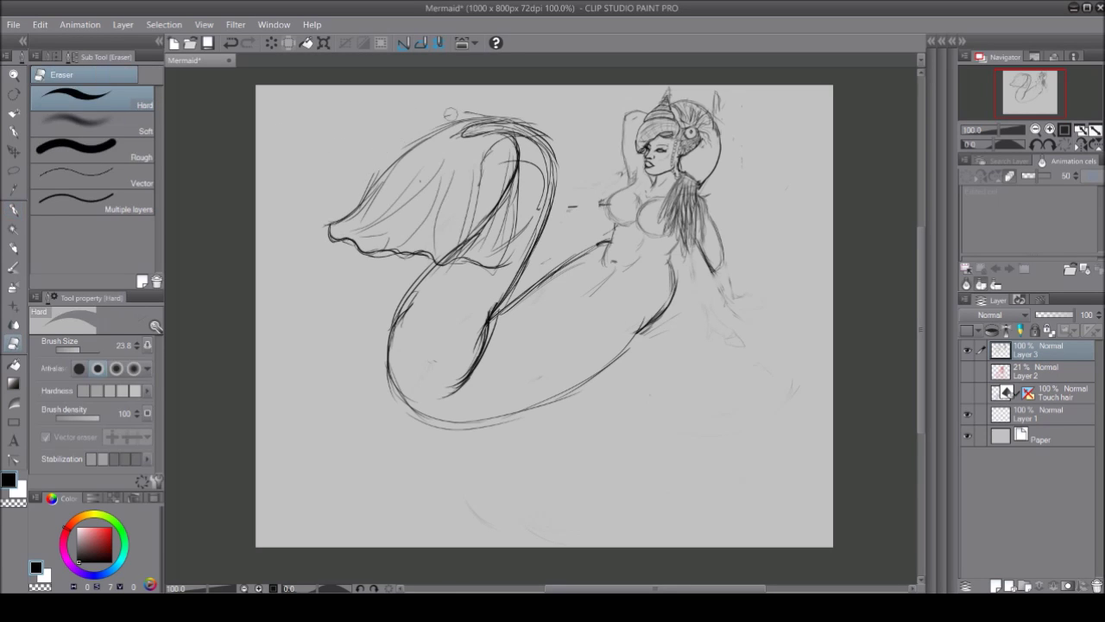
Step: Erase the wide fin with the Hard eraser and redraw it smaller, with a wavy edge flowing left
drag(540, 169, 466, 250)
drag(483, 147, 328, 242)
drag(484, 112, 380, 168)
key(p)
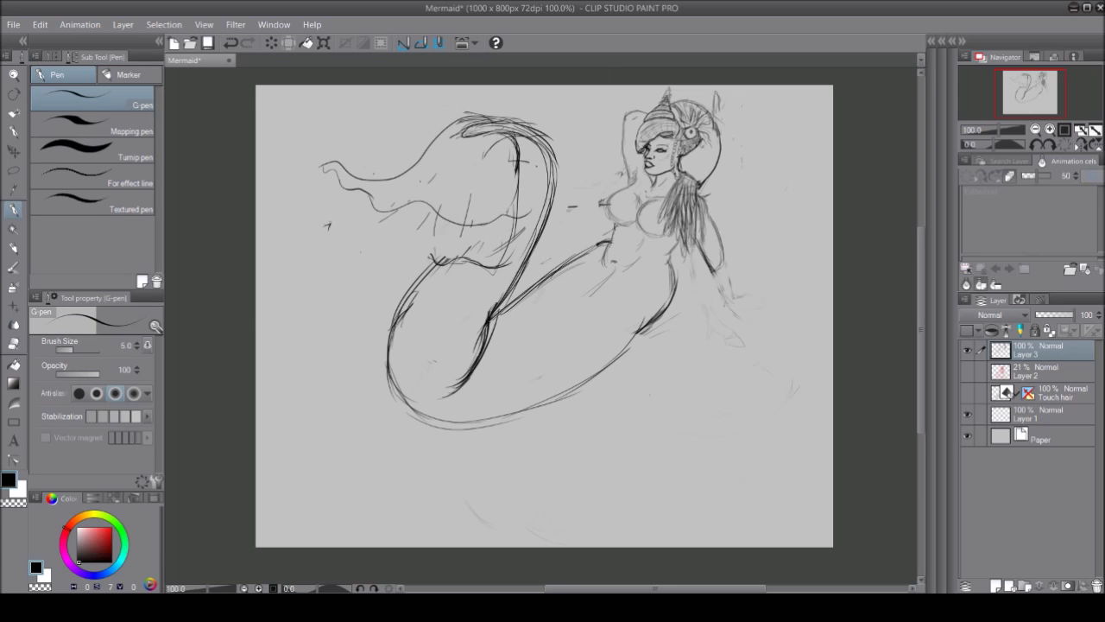
key(e)
drag(523, 231, 444, 263)
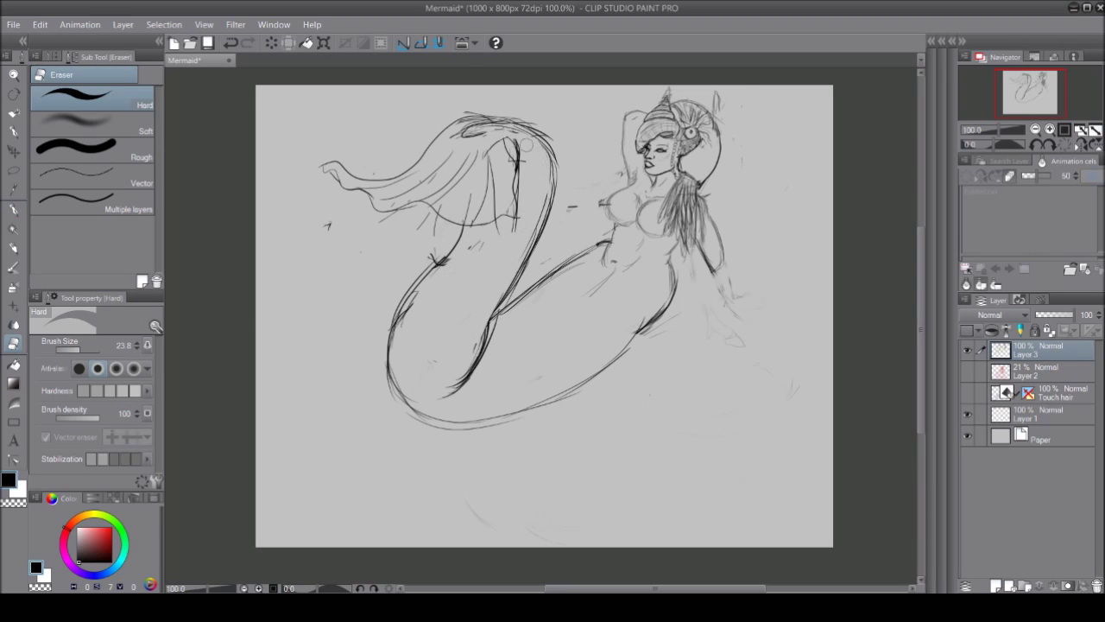
Step: Touch up the fin's base, slim the tail's right edge, and erase the lines joining the tail to the hips
key(p)
drag(524, 145, 477, 121)
key(e)
drag(553, 224, 541, 131)
drag(569, 259, 505, 311)
drag(656, 323, 449, 421)
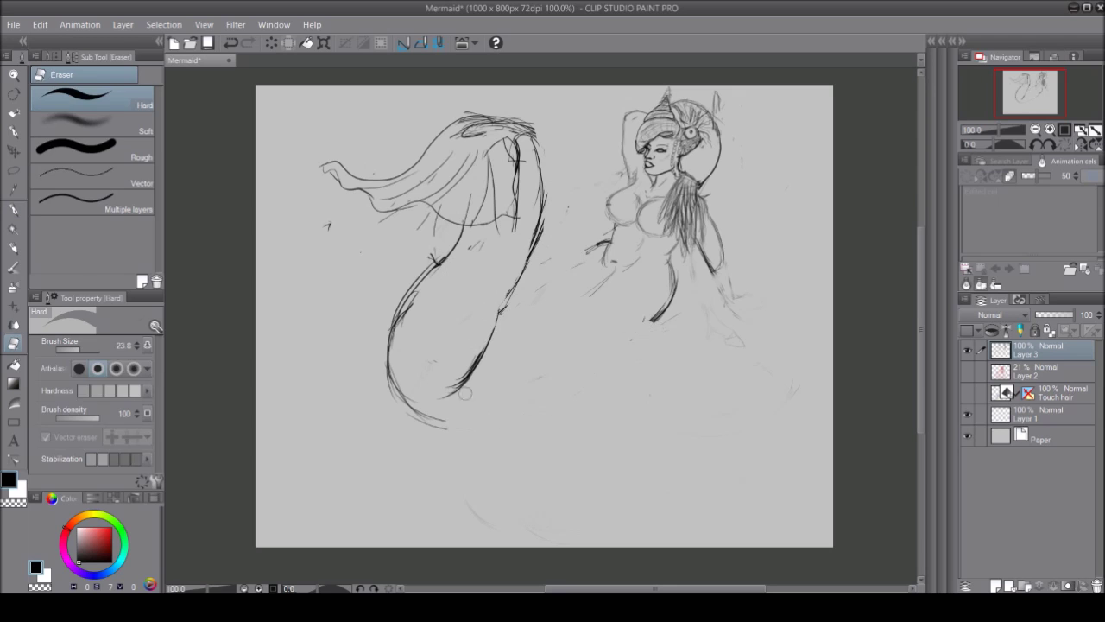
Step: Try new upper and lower contours joining the hips to the raised tail, and undo them
key(p)
drag(644, 307, 496, 365)
drag(674, 298, 580, 362)
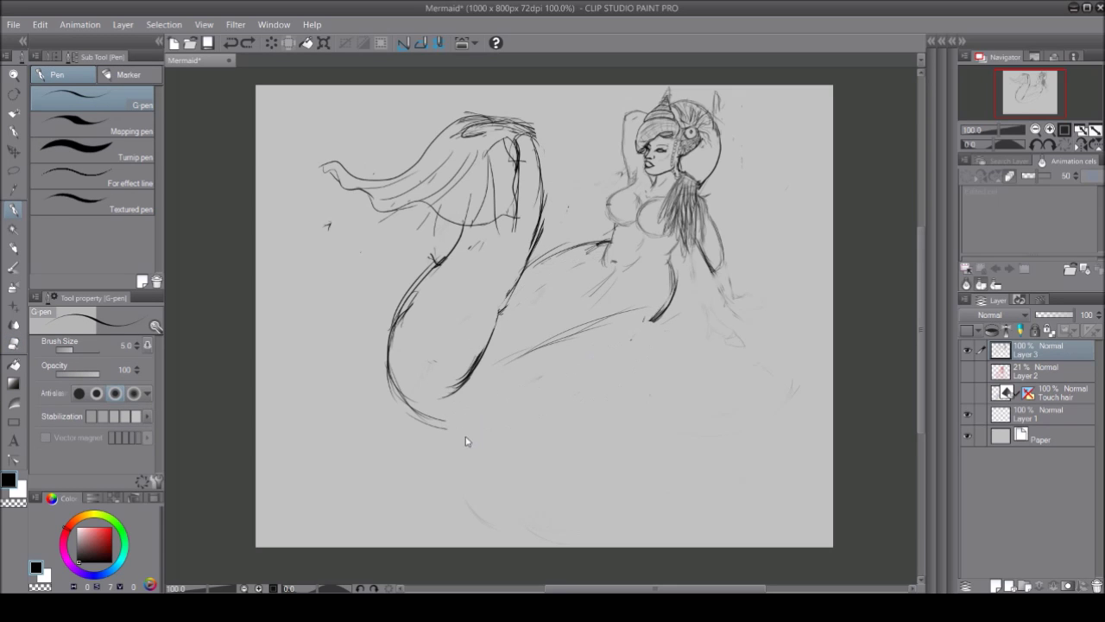
key(ctrl+z)
key(ctrl+z)
key(ctrl+z)
key(ctrl+z)
Step: Try rotating the lassoed tail and fin about 87 degrees so they lie beneath the hips
key(m)
key(ctrl+t)
mouse_move(518, 121)
mouse_down()
mouse_move(505, 116)
mouse_move(552, 147)
mouse_move(388, 95)
mouse_move(259, 259)
mouse_move(184, 493)
mouse_move(200, 301)
mouse_up()
key(Escape)
key(ctrl+t)
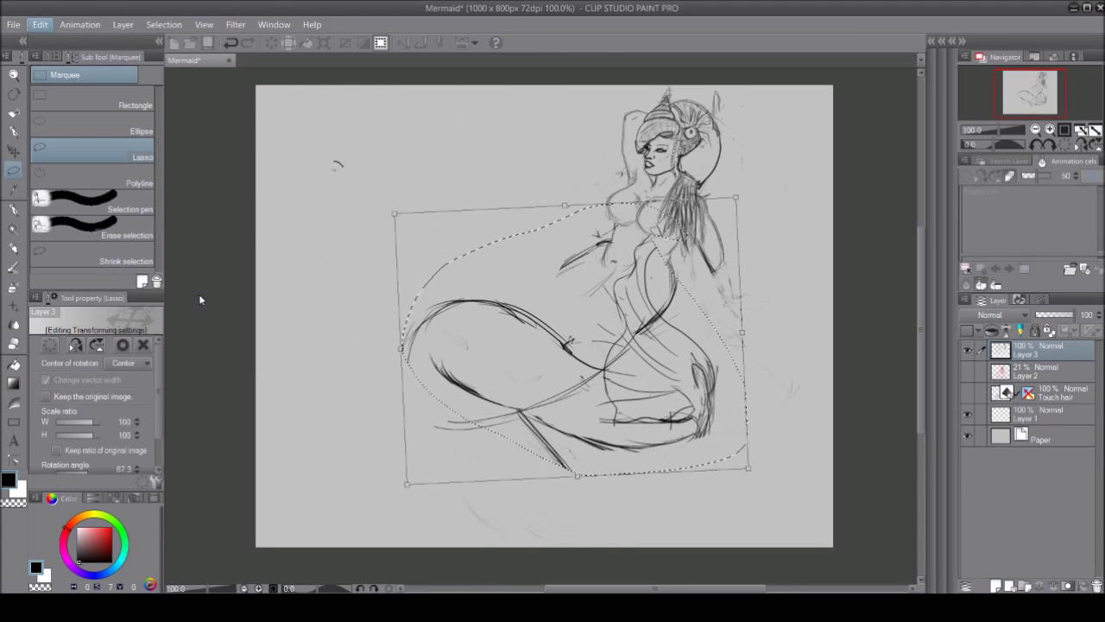
key(Return)
Step: Undo and redo the tail transformation to compare the different placements
key(ctrl+z)
key(ctrl+z)
key(ctrl+z)
key(ctrl+z)
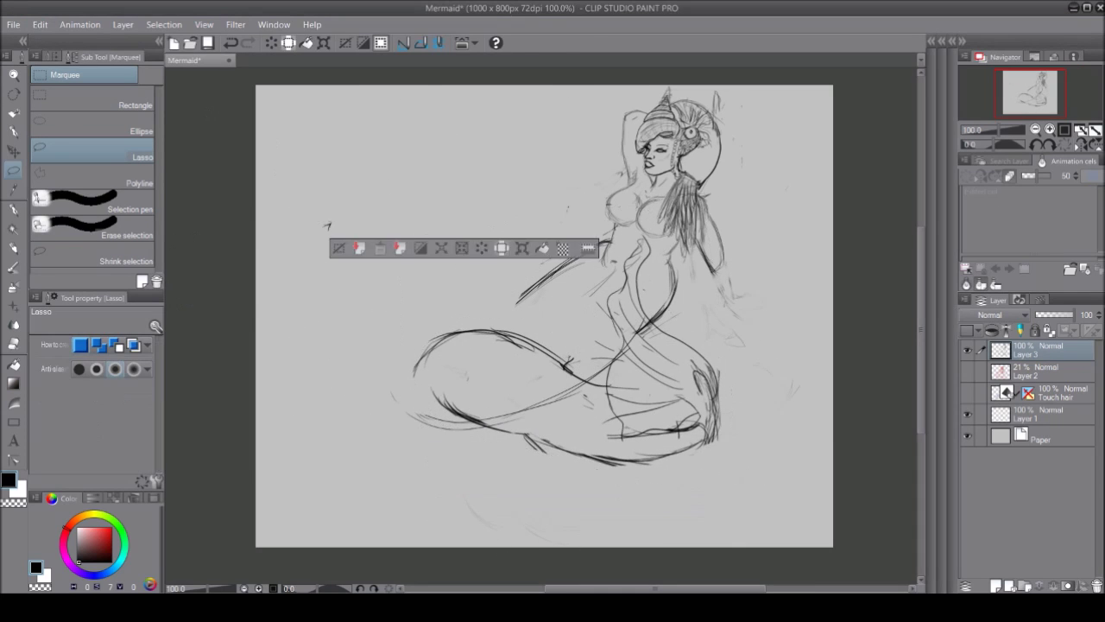
key(ctrl+y)
key(ctrl+y)
key(ctrl+y)
key(ctrl+z)
key(ctrl+z)
key(ctrl+z)
Step: Reposition the tail so it folds to the right beneath the hips with its fin hanging down
key(ctrl+c)
key(ctrl+v)
key(ctrl+t)
key(ctrl+z)
key(ctrl+z)
key(ctrl+z)
key(ctrl+z)
key(p)
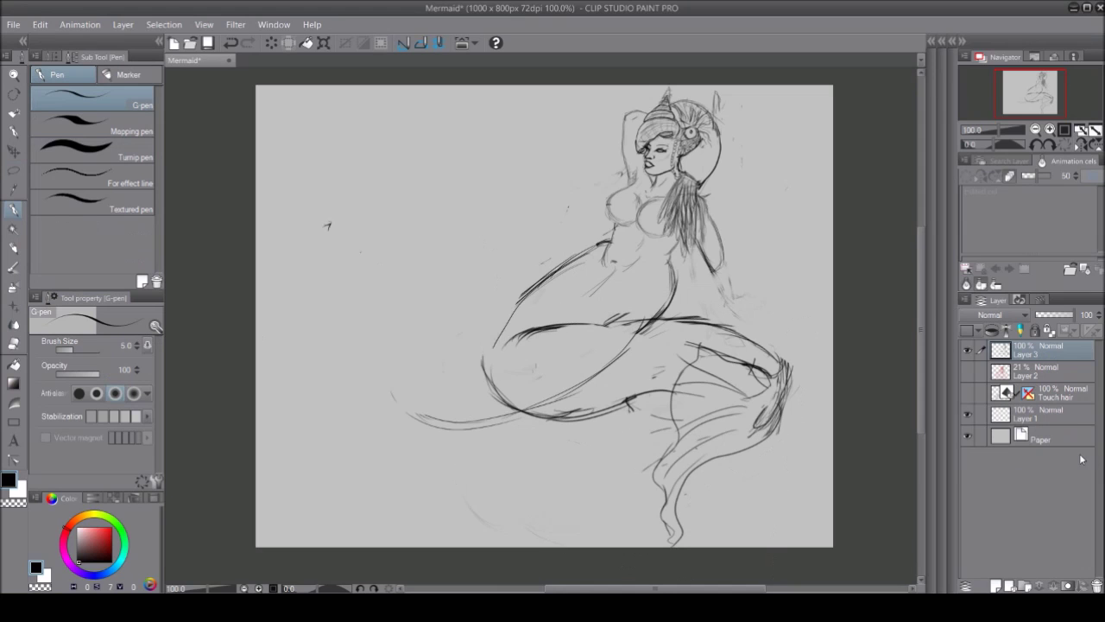
Step: Erase the hanging fin and redraw the tail curling around at the right and tapering back to the left
key(e)
mouse_move(647, 346)
mouse_down()
mouse_move(694, 375)
mouse_move(677, 496)
mouse_up()
key(p)
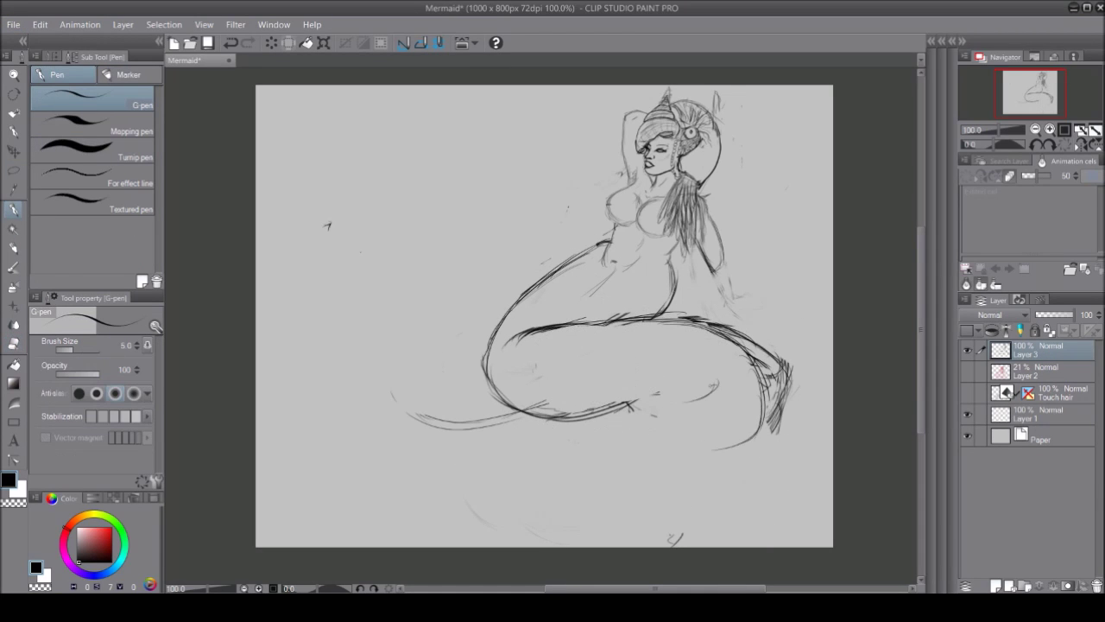
drag(553, 442, 670, 433)
Step: Enlarge the Hard eraser and clean up overlapping and leftover lines around the coiled tail
key(e)
click(84, 354)
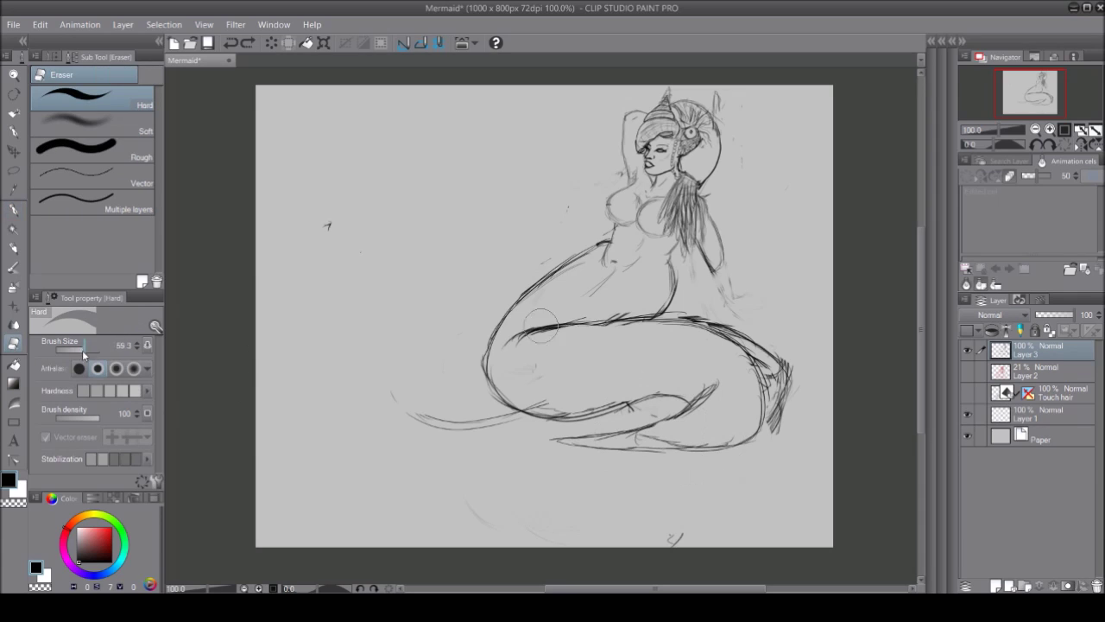
mouse_move(683, 307)
mouse_down()
mouse_move(752, 354)
mouse_move(610, 394)
mouse_up()
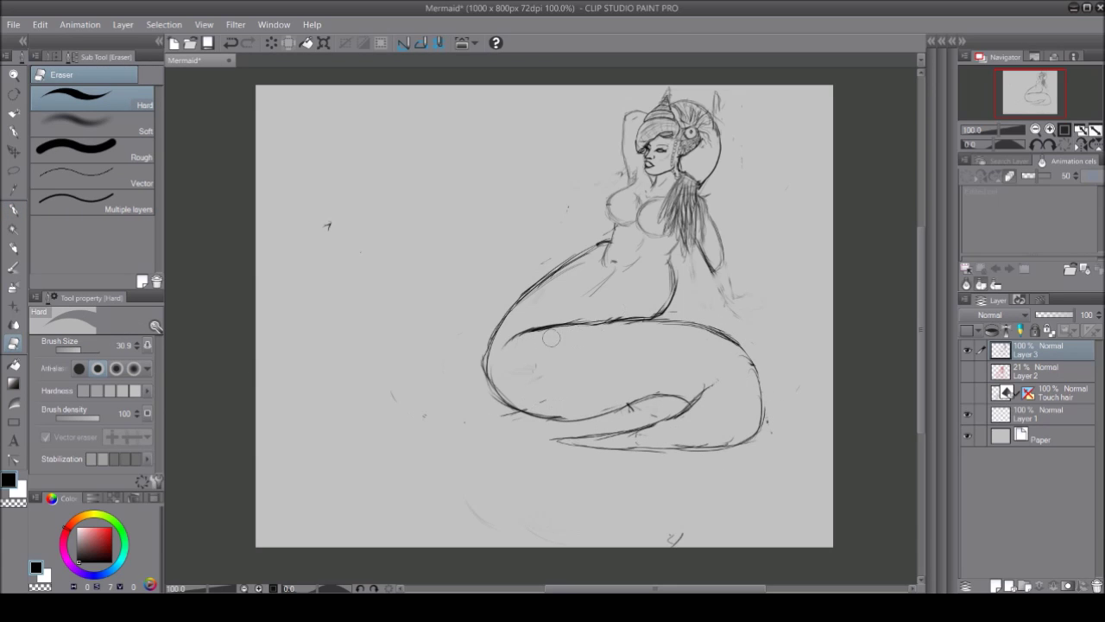
Step: Draw the ruffled tail fin, the supporting arm with its hand and the torso's bead strands, and save the drawing
key(p)
drag(464, 422, 592, 431)
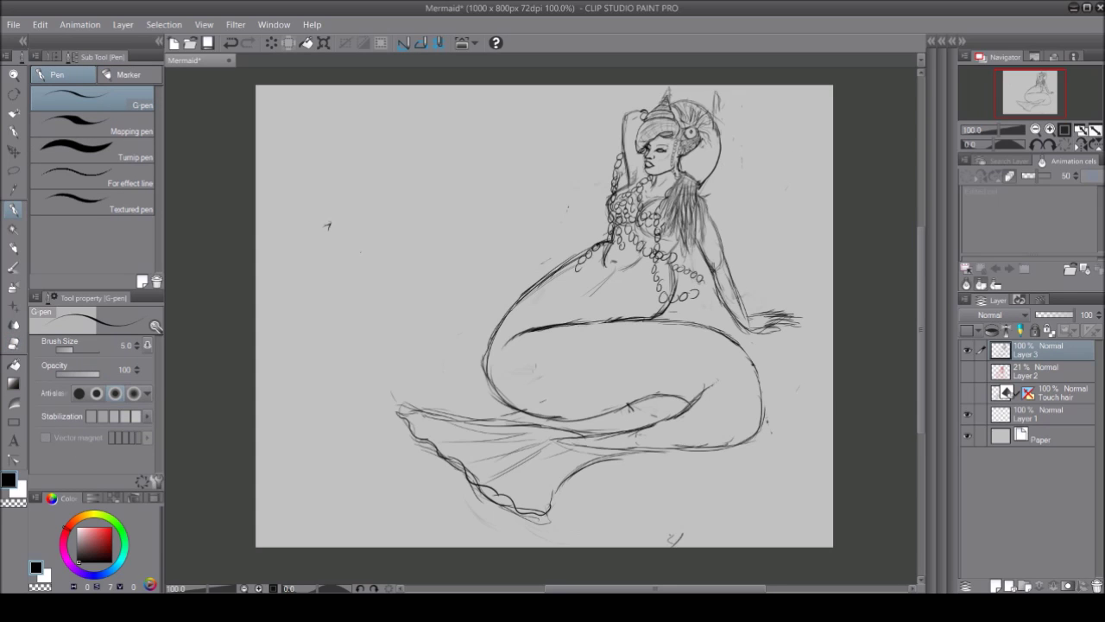
key(e)
key(p)
key(ctrl+s)
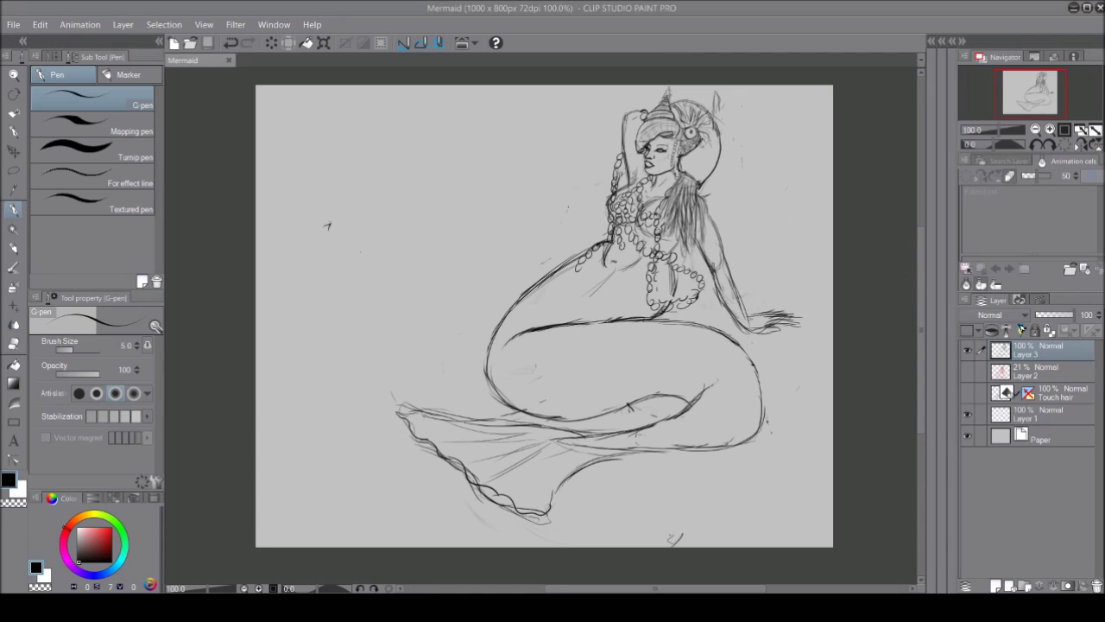
Step: Sketch crystal-like scales over the tail with the Darker pencil, using the crystal cluster image as reference
key(e)
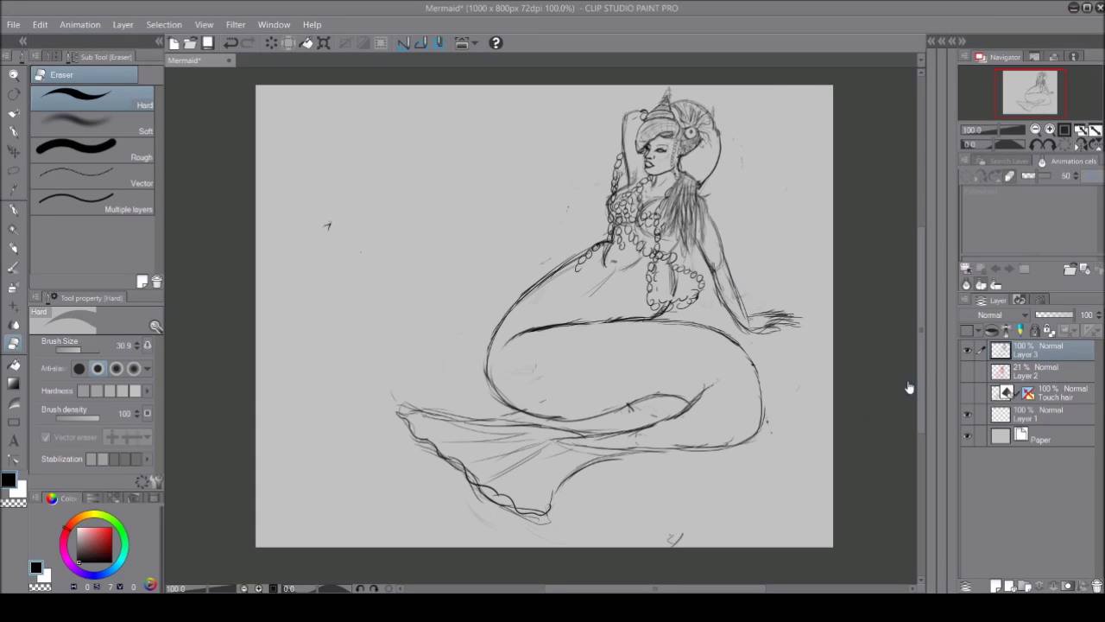
key(p)
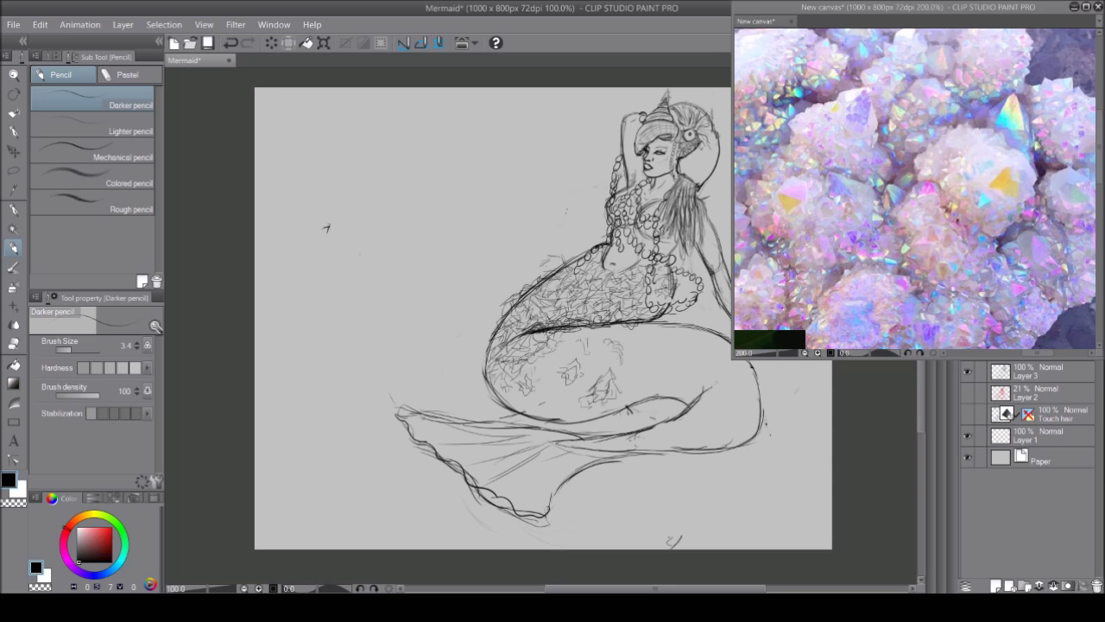
drag(327, 228, 257, 228)
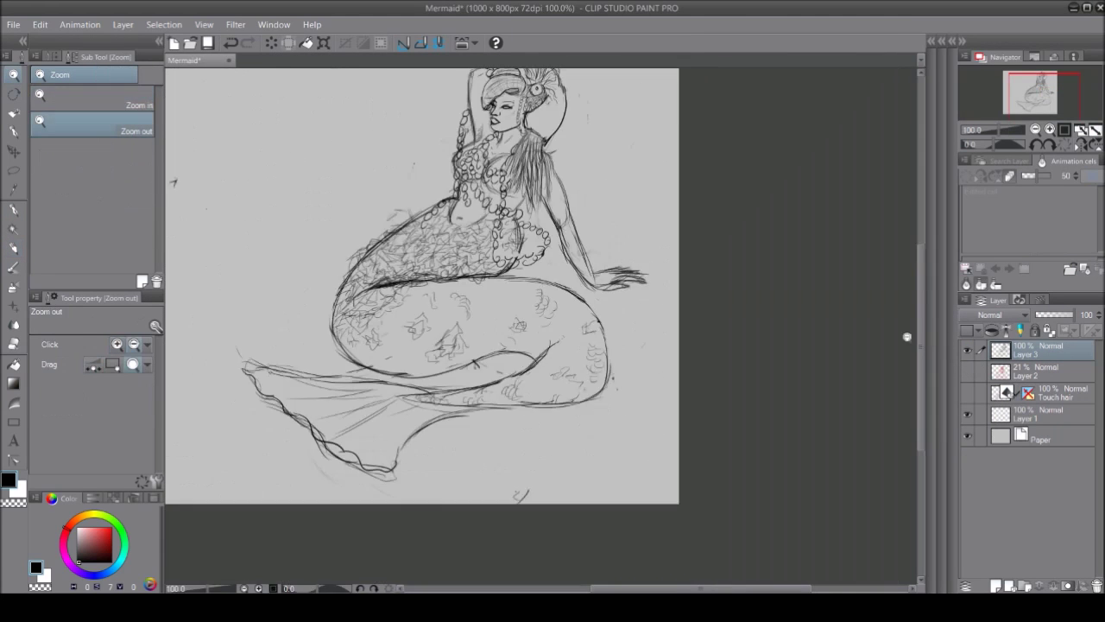
Step: Add a new layer for inking and turn the Layer 3 sketch blue at 48% opacity with its transparent pixels locked
key(ctrl+shift+n)
key(ctrl+a)
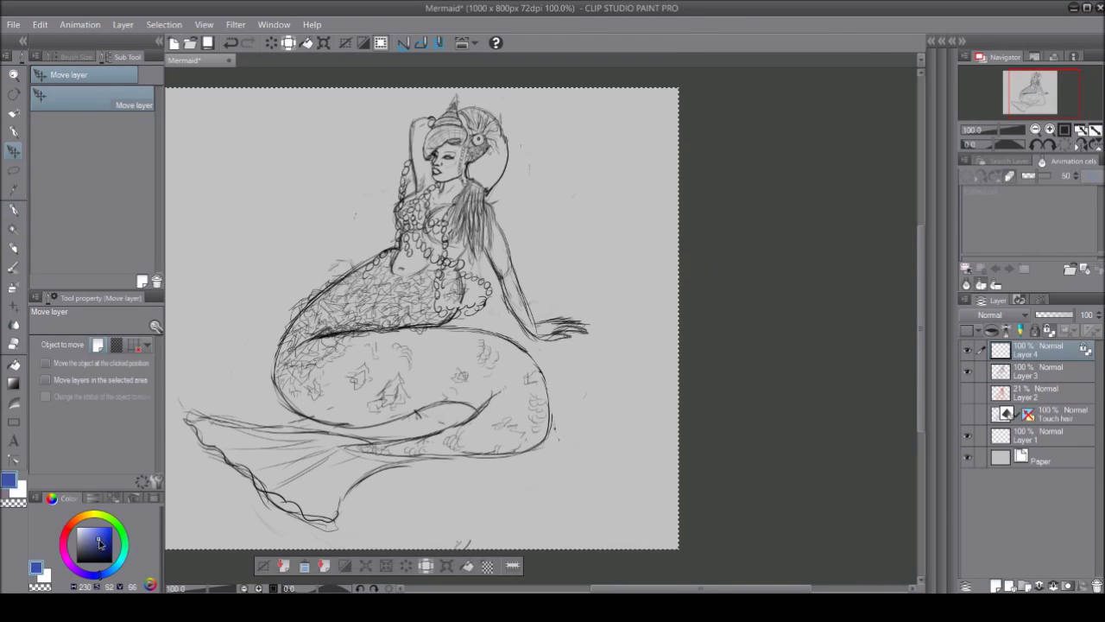
click(99, 540)
key(b)
click(13, 209)
key(ctrl+d)
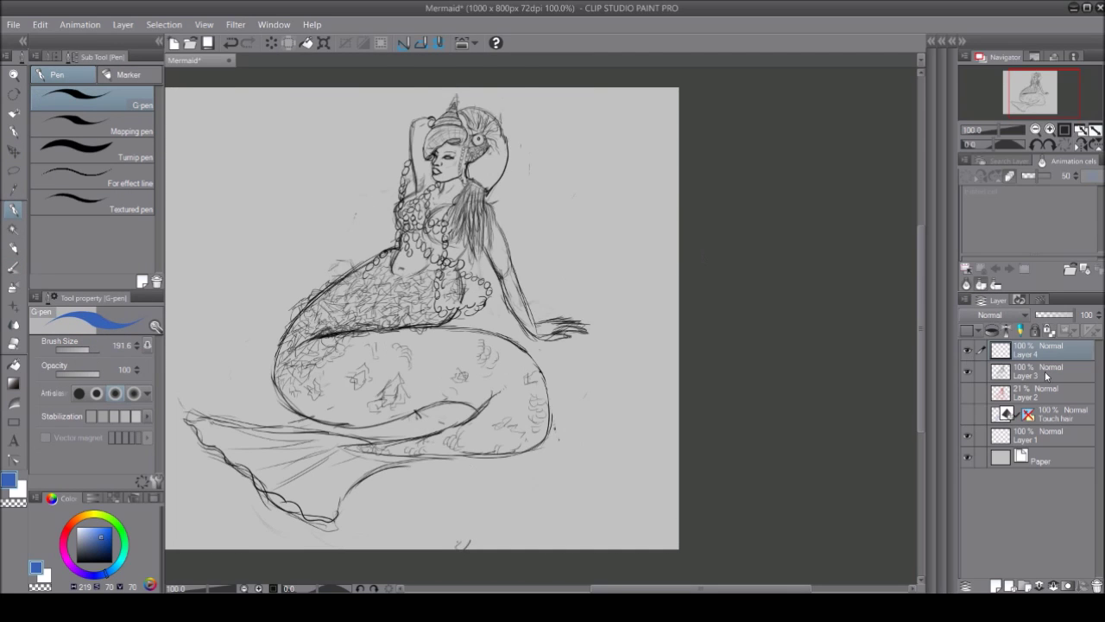
click(1036, 371)
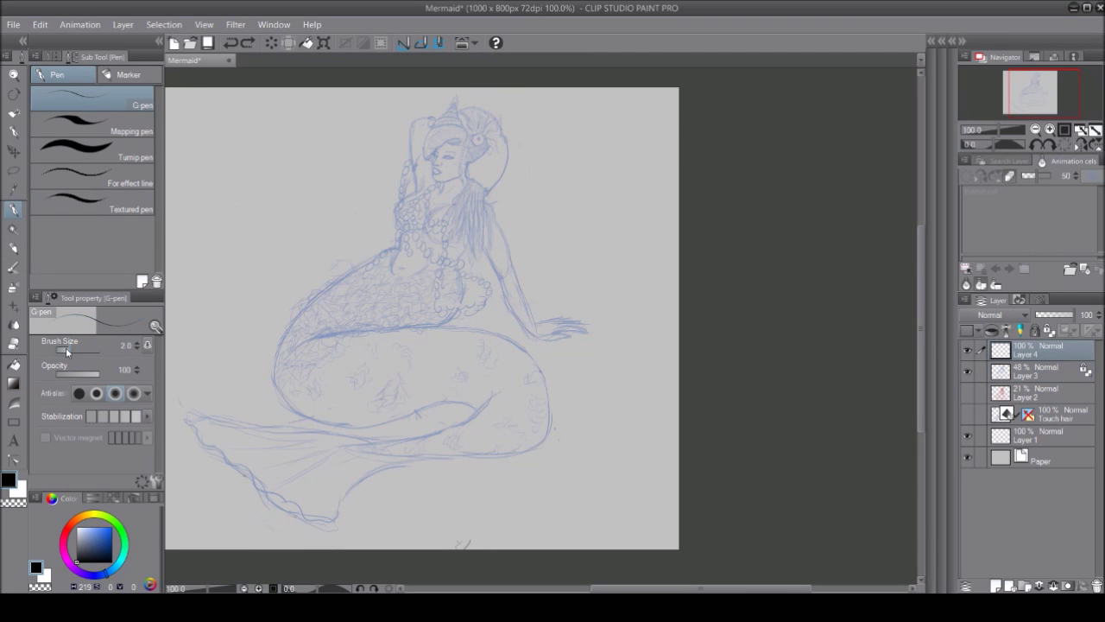
Step: Ink the raised arm's outer edge in black on Layer 4 with the G-pen at size 3.8
key(ctrl+plus)
click(71, 349)
mouse_move(419, 102)
mouse_down()
mouse_move(380, 114)
mouse_move(377, 204)
mouse_up()
scroll(544, 329, left, 2)
scroll(544, 328, down, 1)
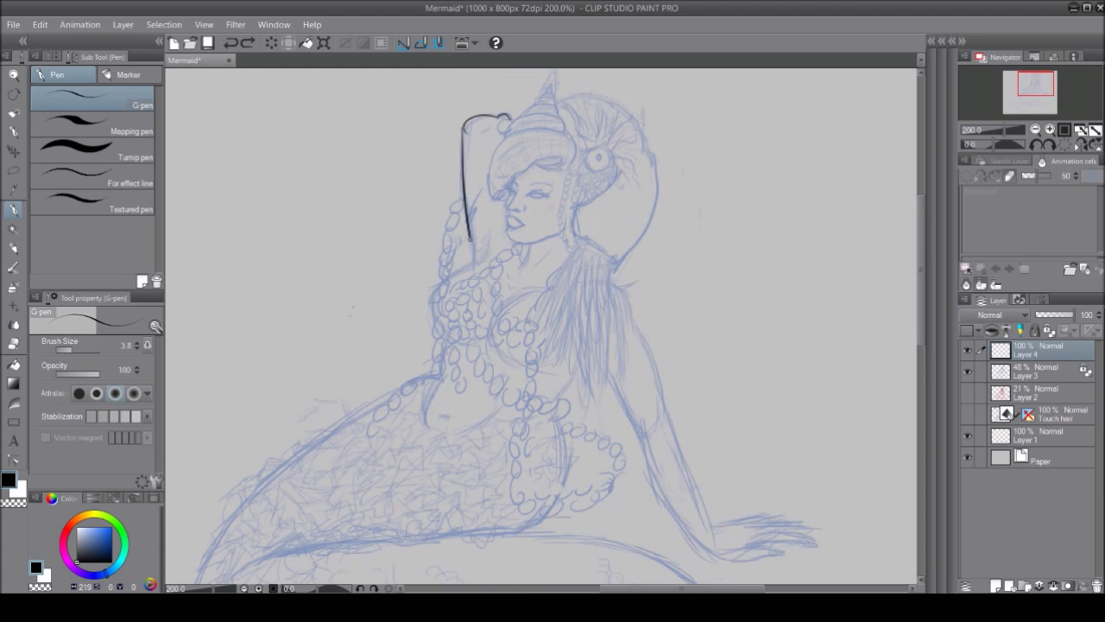
Step: Ink the outline around the torso, coiled tail, reshaped fin, supporting arm, hair and crown
scroll(544, 328, down, 2)
key(ctrl+alt+0)
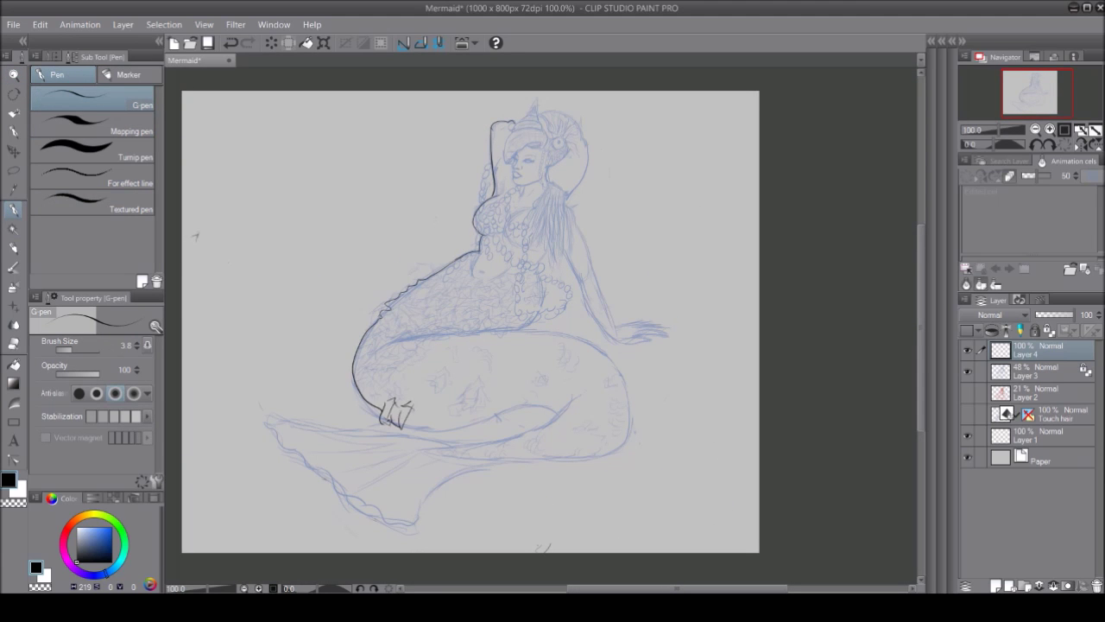
drag(451, 445, 487, 464)
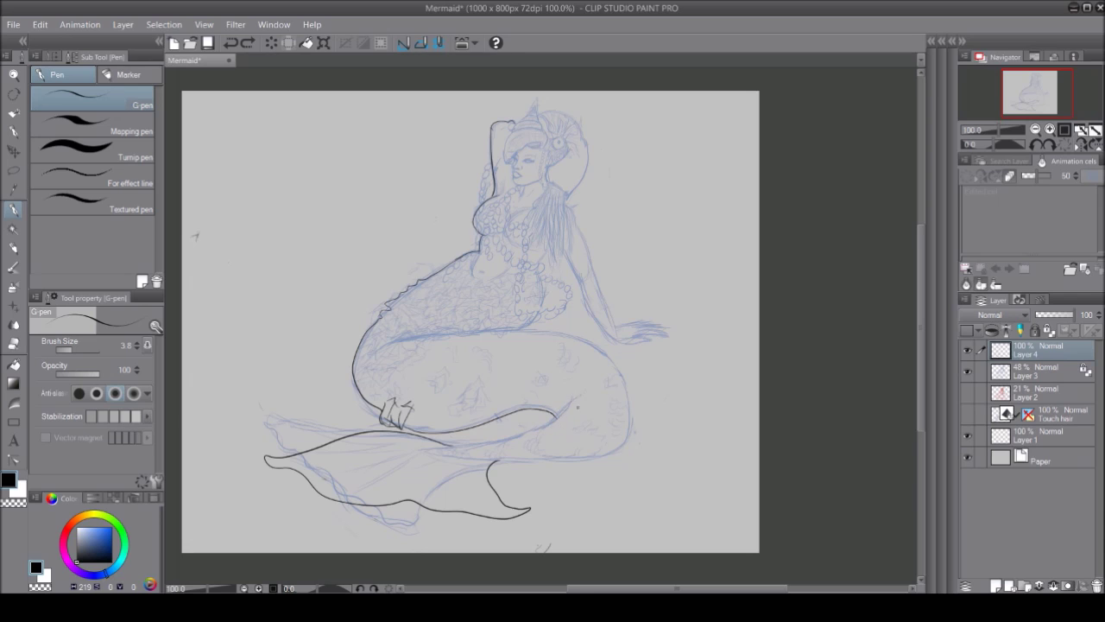
drag(467, 331, 496, 461)
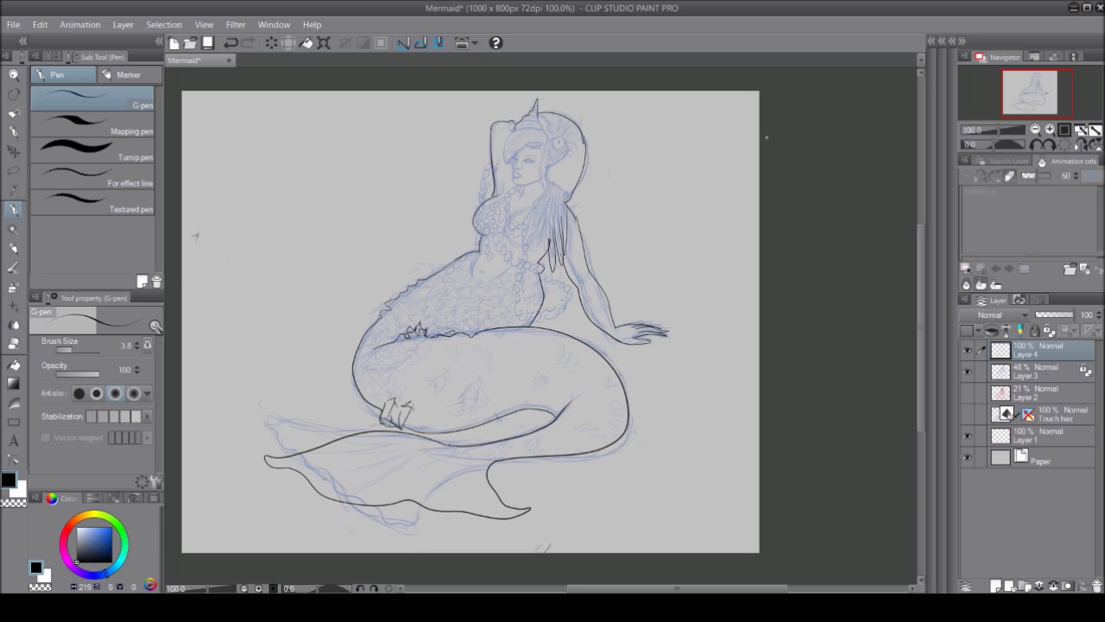
Step: Add a new layer beneath the sketch and fill the mermaid's outlined silhouette with light blue
key(ctrl+shift+n)
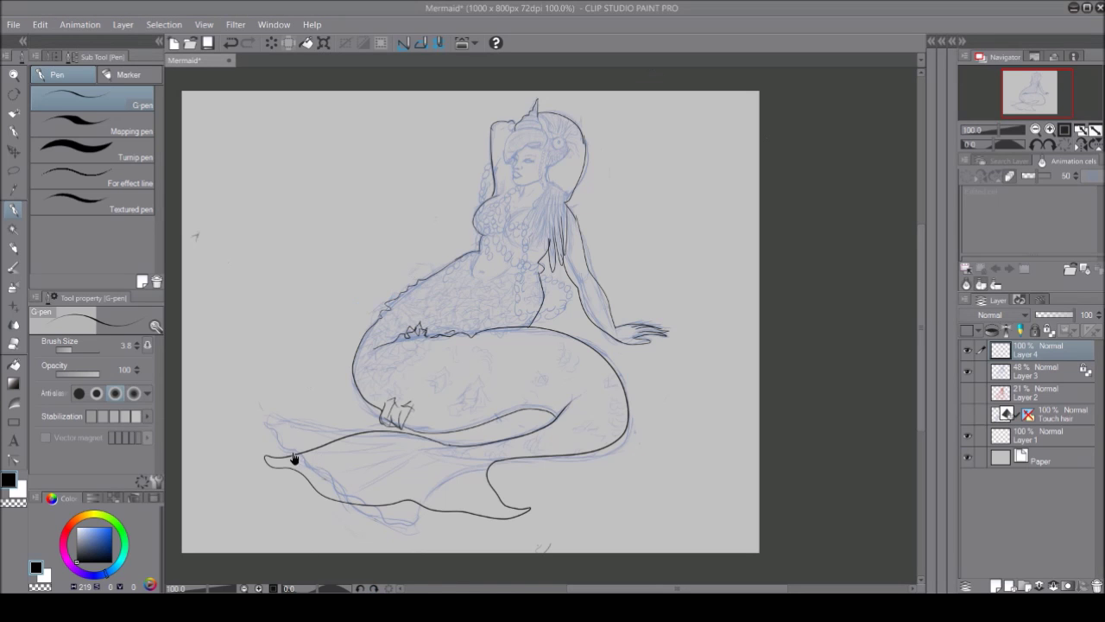
key(w)
click(730, 148)
key(ctrl+z)
key(g)
click(553, 275)
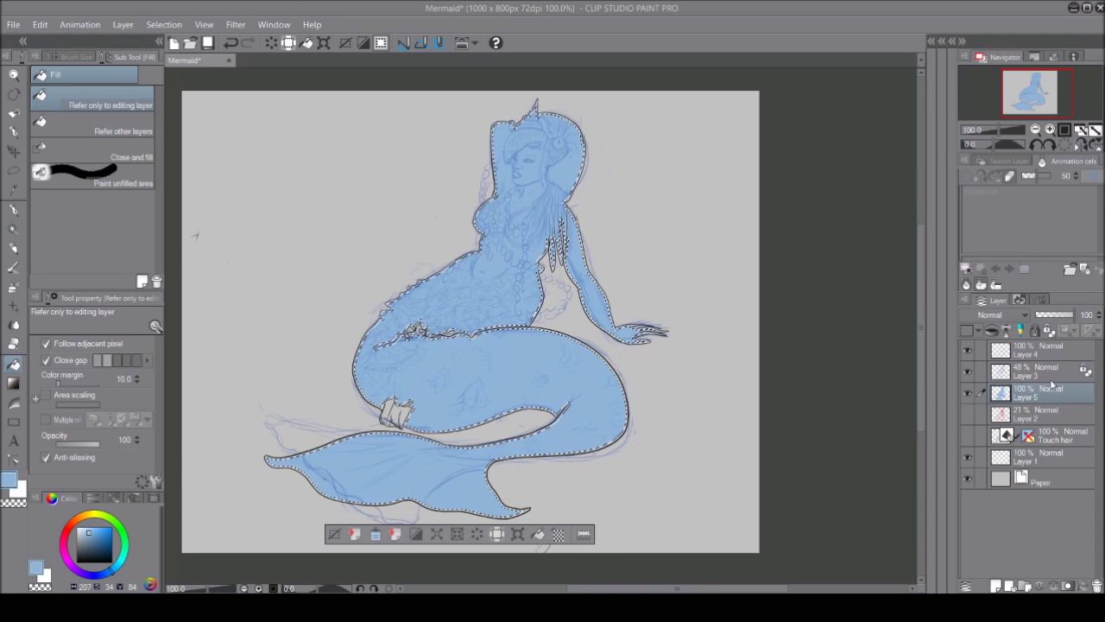
Step: Deselect the silhouette, move the Layer 4 outline below the sketch and merge it with the blue fill layer
key(ctrl+d)
key(m)
drag(1044, 350, 1049, 379)
key(ctrl+e)
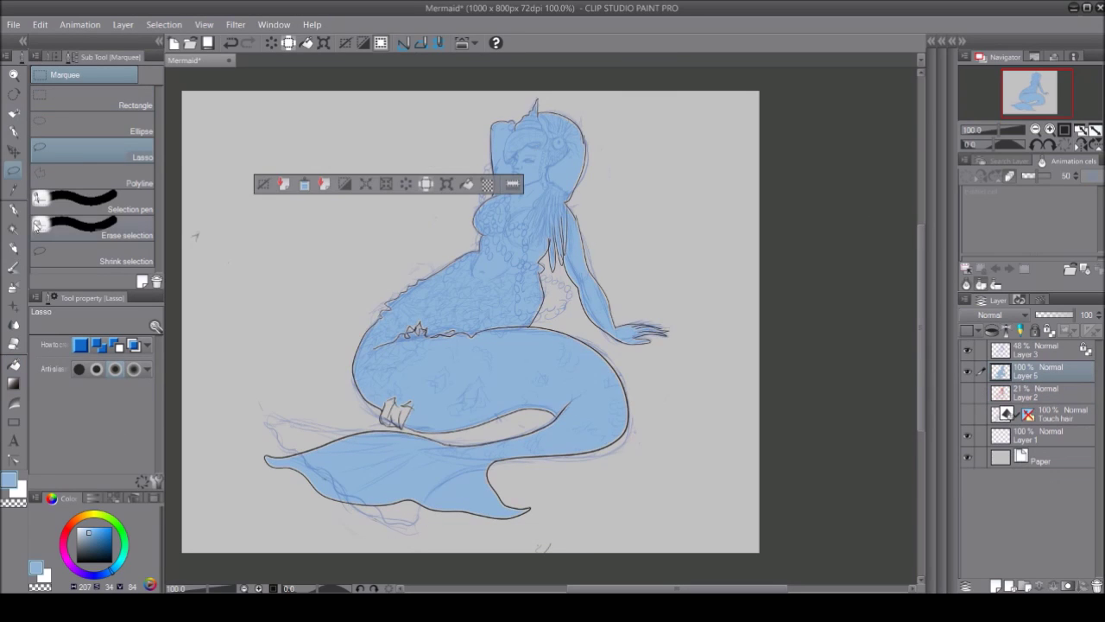
Step: Add a new layer above the sketch, deselect, and lock the blue fill layer's transparent pixels for painting with the Opaque watercolor brush
ctrl+click(1000, 371)
key(ctrl+shift+i)
key(g)
key(b)
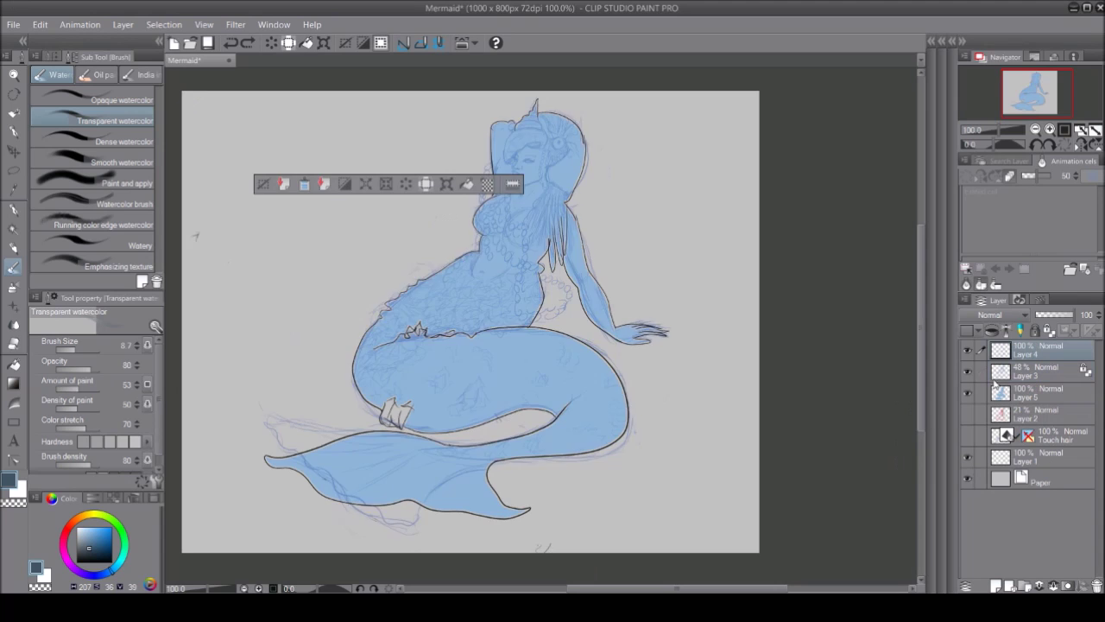
key(ctrl+shift+n)
key(ctrl+d)
click(108, 55)
click(52, 55)
click(121, 162)
click(1045, 392)
click(122, 100)
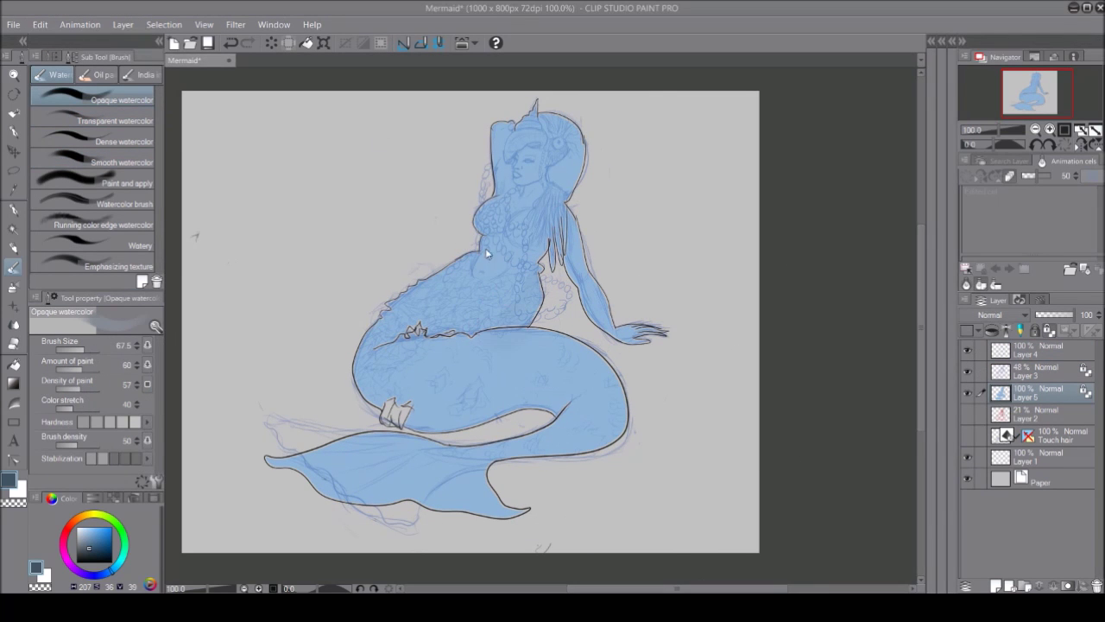
Step: Brush darker blue shadows over the coiled tail, torso, raised arm and face with the Opaque watercolor brush
mouse_move(604, 345)
mouse_down()
mouse_move(431, 414)
mouse_move(561, 401)
mouse_up()
key(ctrl+z)
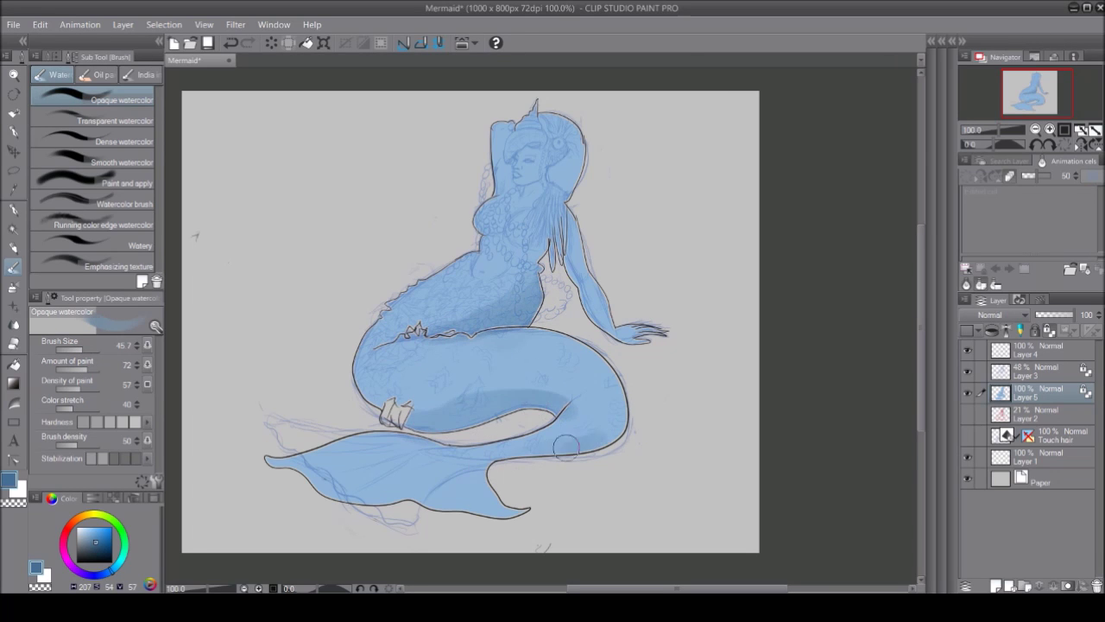
drag(535, 275, 466, 290)
drag(517, 138, 505, 194)
mouse_move(540, 113)
mouse_down()
mouse_move(531, 190)
mouse_move(475, 281)
mouse_up()
Step: Paint light cyan highlights on the torso, coiled tail and fin with the Smooth watercolor brush
click(123, 162)
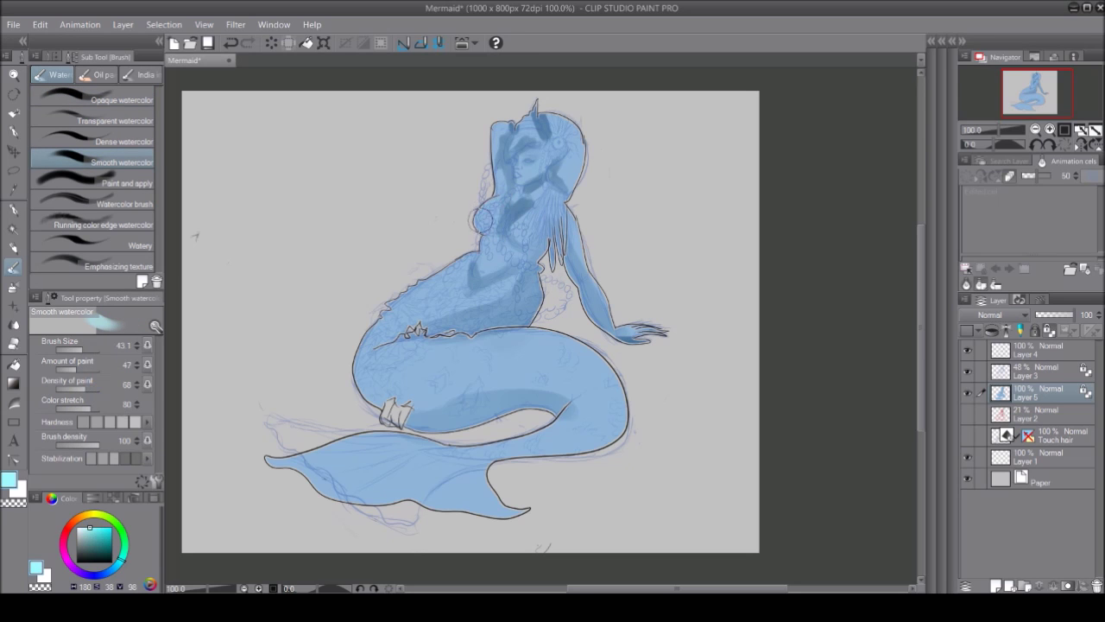
mouse_move(518, 199)
mouse_down()
mouse_move(481, 244)
mouse_move(530, 156)
mouse_move(389, 337)
mouse_up()
drag(596, 345, 397, 362)
drag(432, 441, 319, 474)
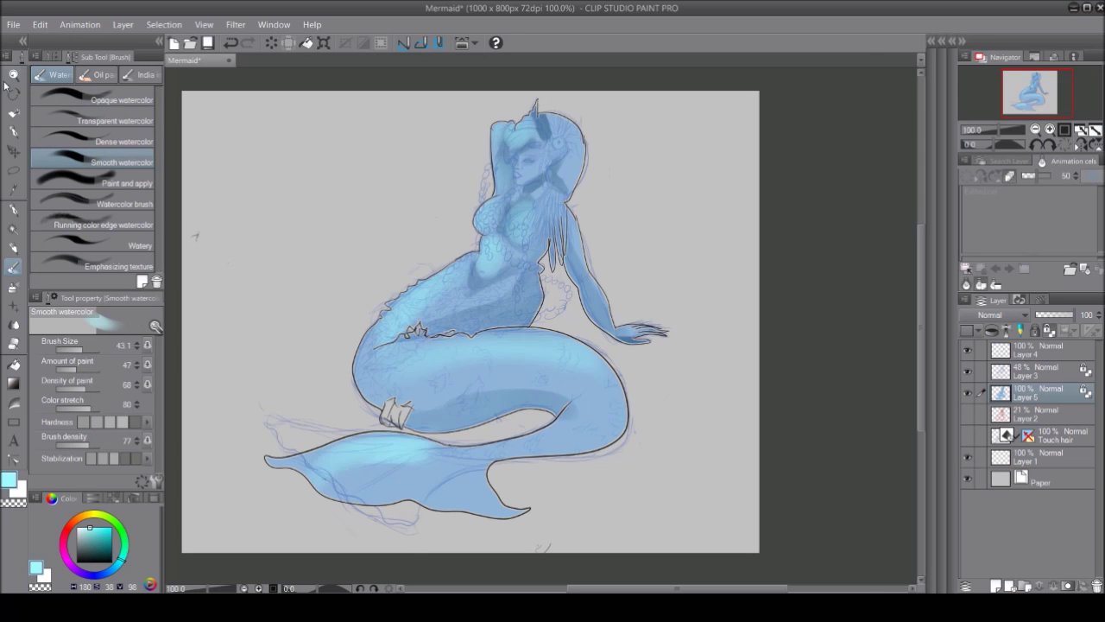
Step: Paint the facial features in dark green with Dense watercolor and soften them with the Smooth watercolor brush
ctrl+click(483, 216)
key(b)
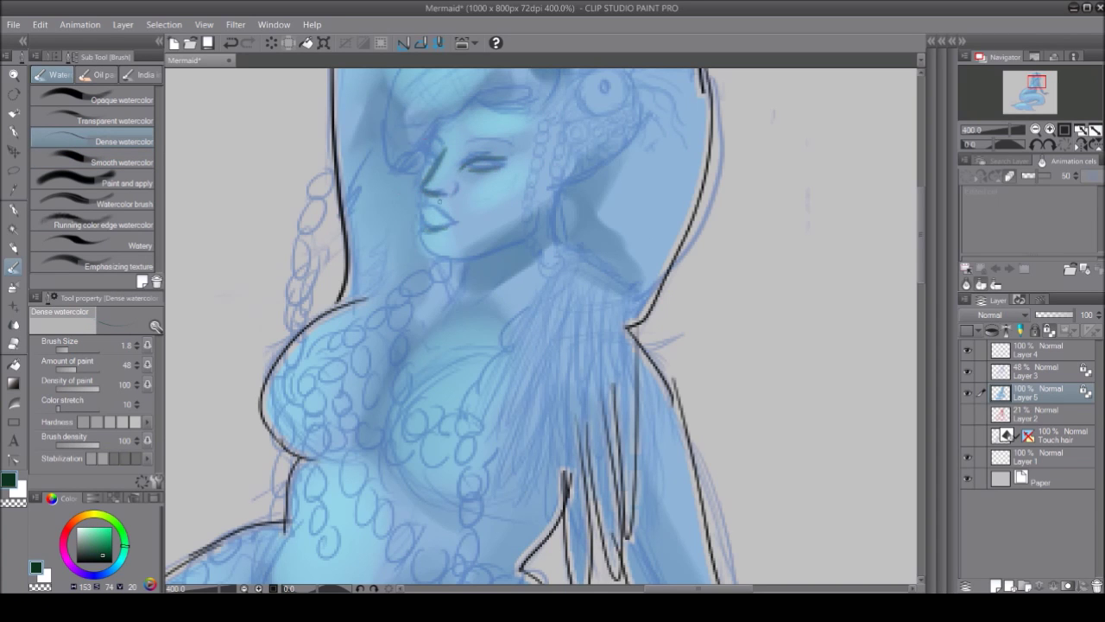
click(112, 163)
drag(464, 218, 468, 238)
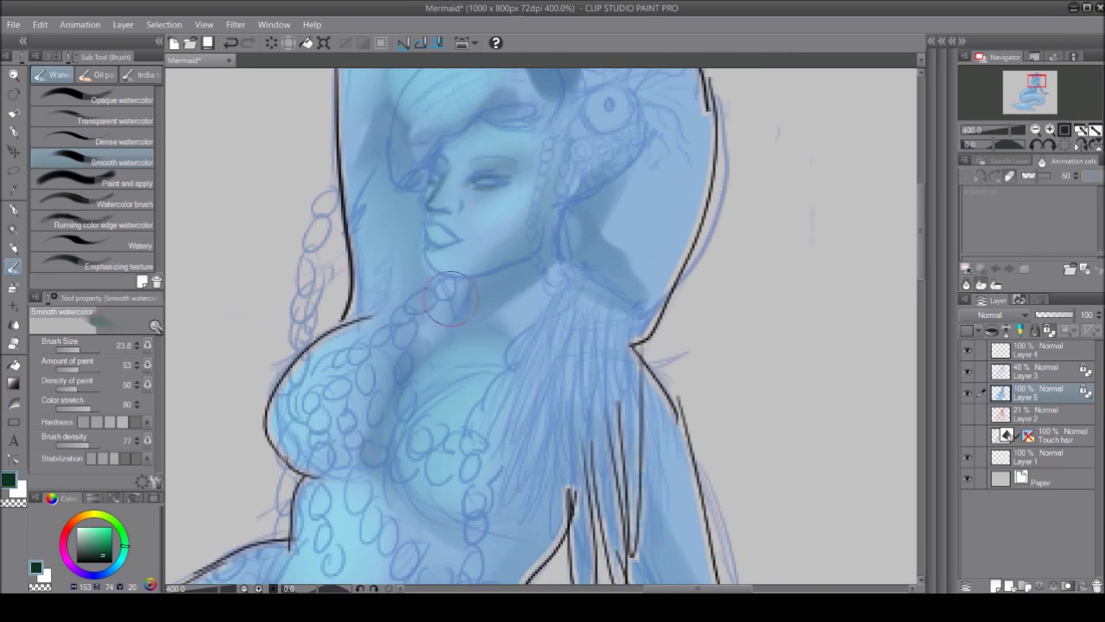
Step: Refill the figure with flat blue and block in grey-blue shadows around the eye, lips, neck and side of the face with Oil paint
key(g)
key(ctrl+alt+0)
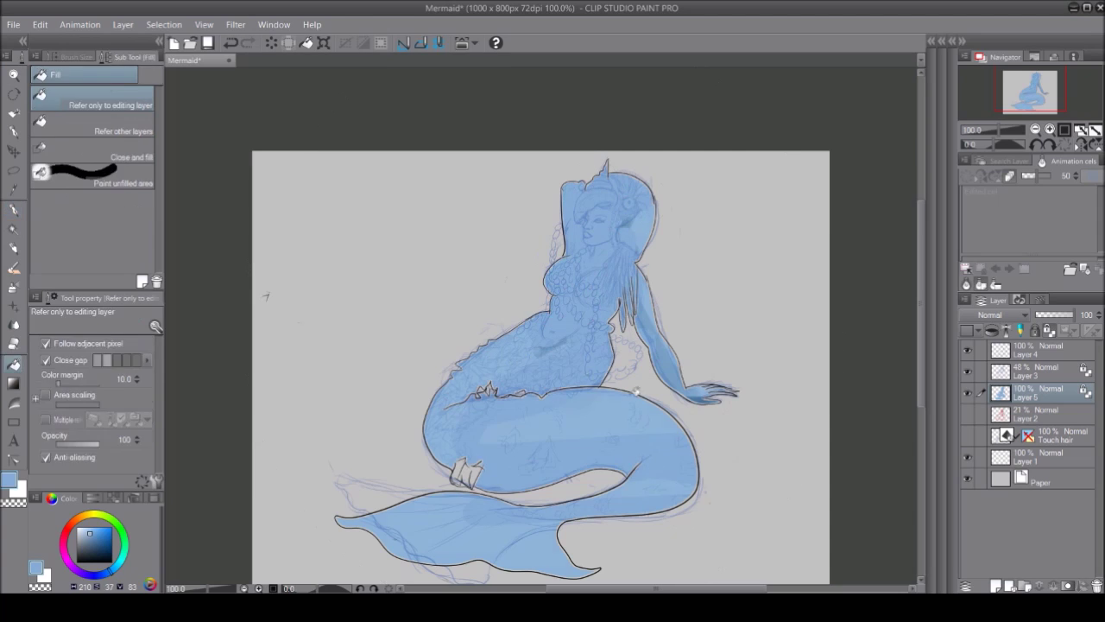
key(b)
scroll(612, 226, up, 5)
click(96, 74)
drag(513, 246, 574, 220)
drag(475, 268, 618, 220)
drag(665, 398, 488, 553)
drag(414, 388, 483, 406)
drag(605, 380, 694, 251)
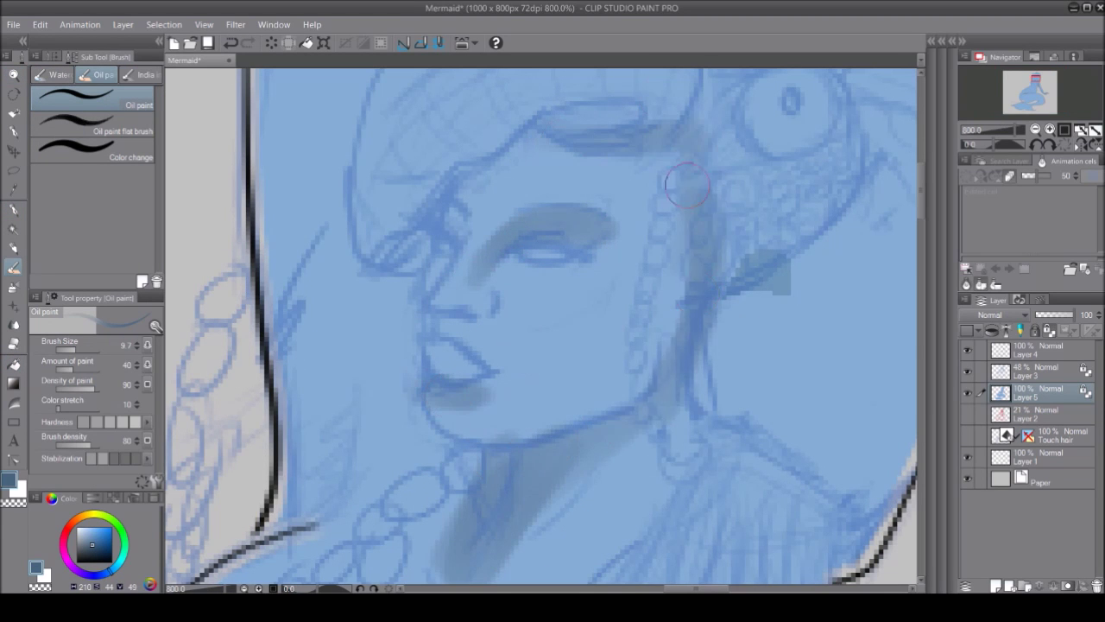
drag(678, 406, 686, 95)
drag(573, 308, 552, 320)
mouse_move(436, 298)
mouse_down()
mouse_move(512, 177)
mouse_move(552, 156)
mouse_move(538, 316)
mouse_move(466, 405)
mouse_up()
Step: Deepen the shadows around the eyes, face edge and neck in navy with a smaller Oil paint brush
click(97, 545)
key(bracketleft)
key(bracketleft)
key(bracketleft)
drag(431, 211, 414, 449)
drag(358, 207, 436, 479)
drag(509, 250, 595, 246)
drag(432, 216, 470, 293)
mouse_move(673, 276)
mouse_down()
mouse_move(547, 443)
mouse_move(466, 578)
mouse_up()
drag(518, 238, 604, 224)
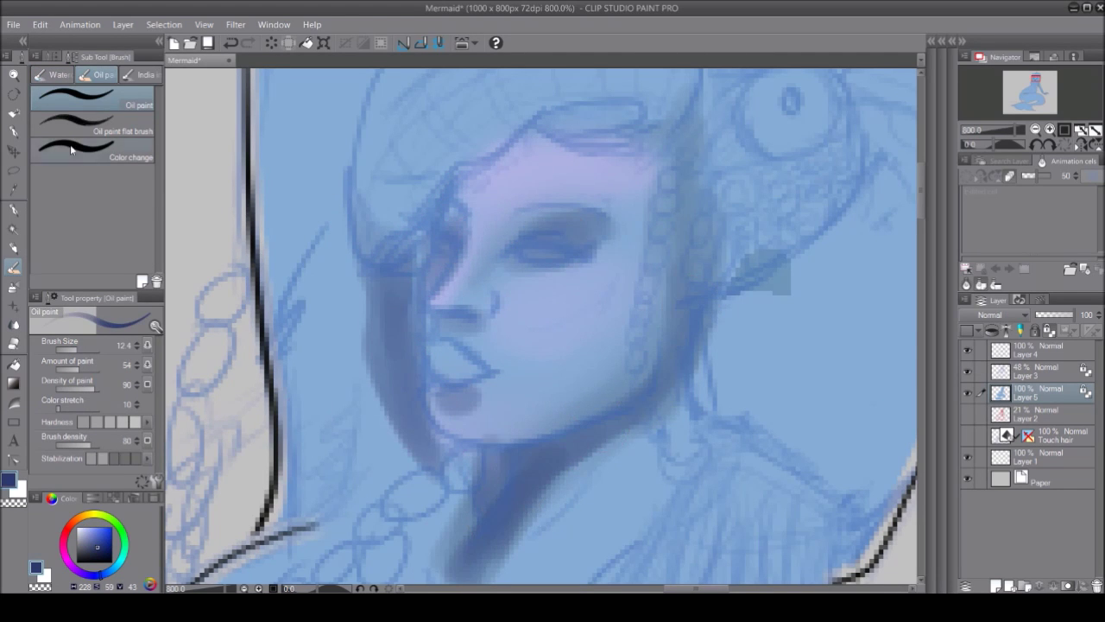
Step: Blend the eye, cheek and neck shading with the Smooth watercolor brush
click(53, 74)
click(121, 162)
drag(518, 216, 563, 185)
drag(484, 250, 506, 474)
drag(405, 285, 484, 518)
Step: Add a Glow dodge layer above the blue painting layer and brush a green glow highlight down the nose bridge
click(115, 224)
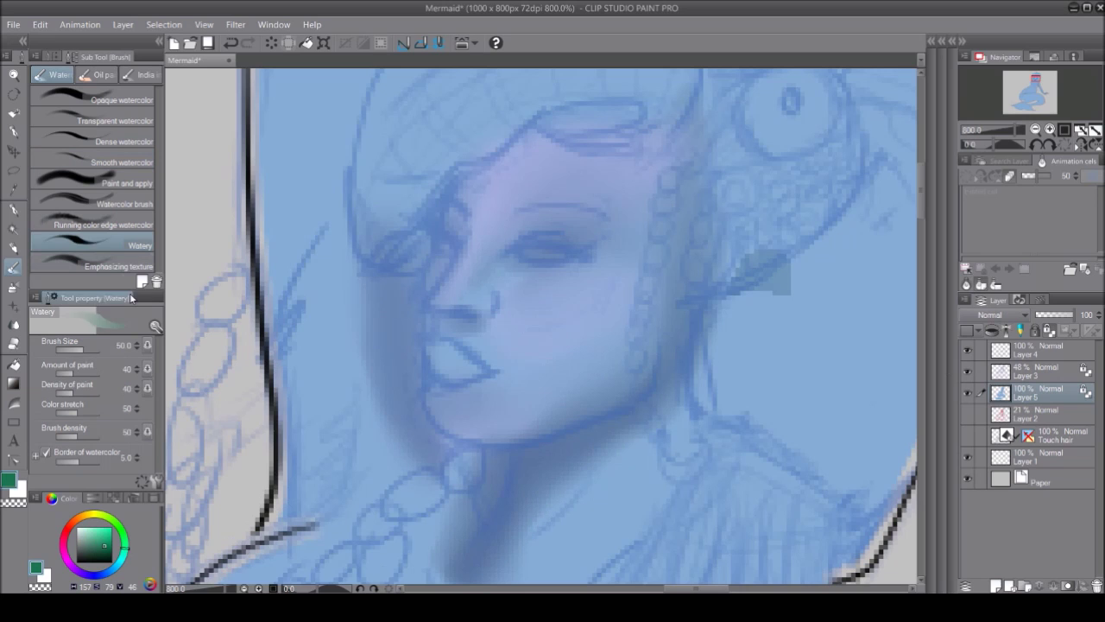
key(ctrl+shift+n)
click(121, 141)
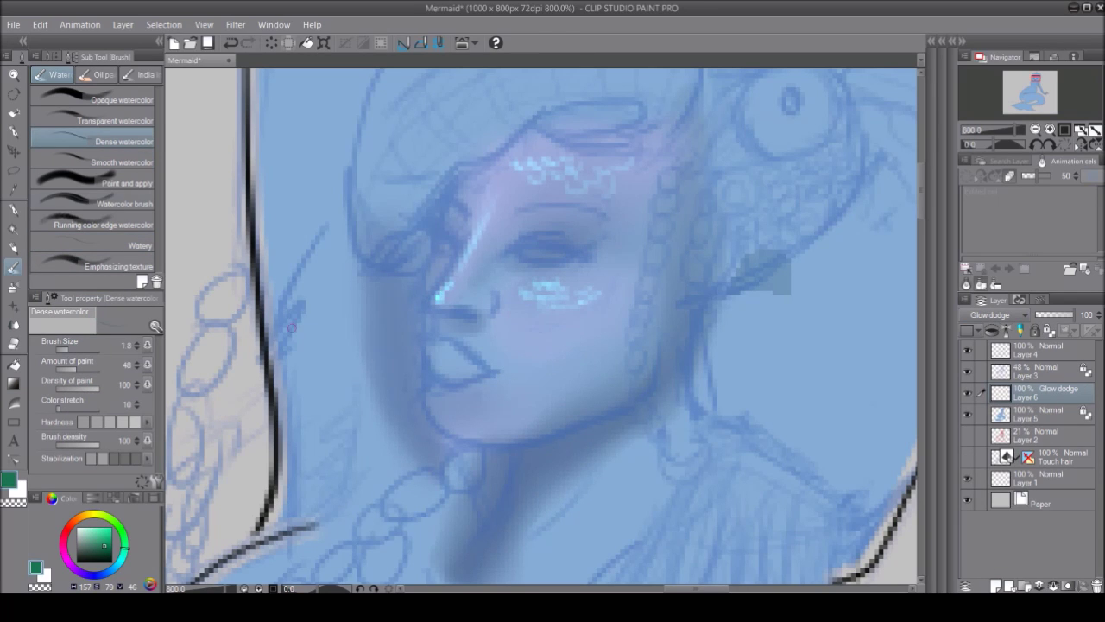
click(121, 161)
drag(484, 186, 439, 289)
Step: Dab glowing highlights on the forehead, eyelids, nose tip, lip corner and jawline with the Dense watercolor brush
click(121, 141)
drag(518, 166, 639, 173)
drag(525, 233, 587, 231)
drag(437, 232, 457, 230)
drag(439, 298, 466, 297)
drag(482, 367, 503, 374)
drag(539, 426, 654, 341)
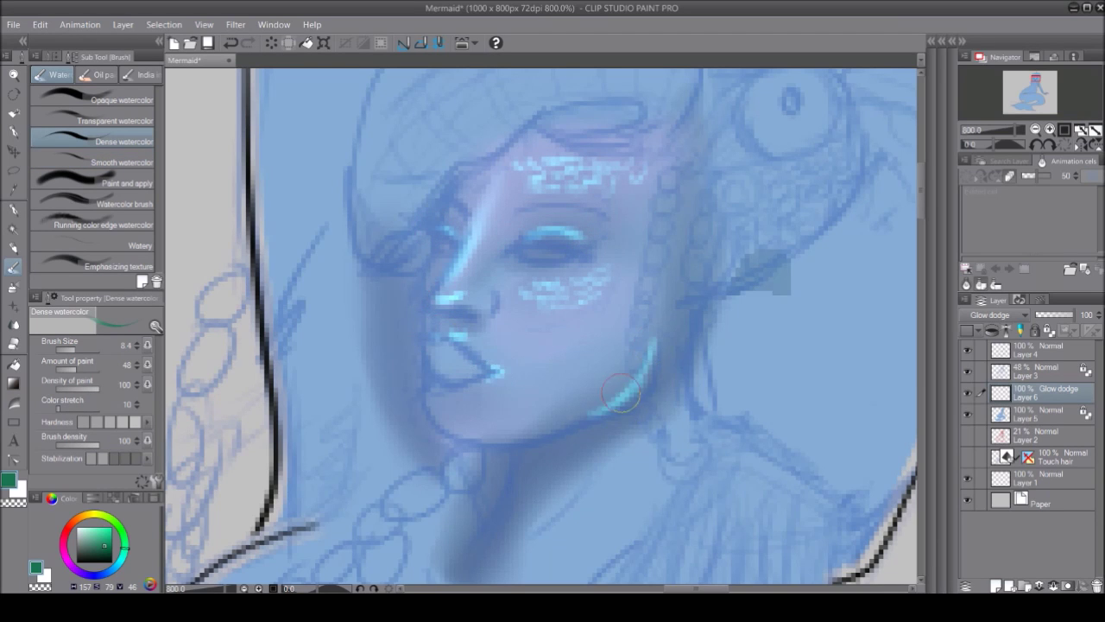
Step: Lower the sketch layer's opacity to 22% and draw navy detail on the nose and eyes on Layer 5
click(1036, 372)
drag(1055, 314, 1040, 314)
click(102, 547)
click(1036, 415)
click(100, 543)
mouse_move(480, 192)
mouse_down()
mouse_move(442, 293)
mouse_move(499, 297)
mouse_up()
drag(440, 233, 458, 246)
drag(509, 246, 587, 252)
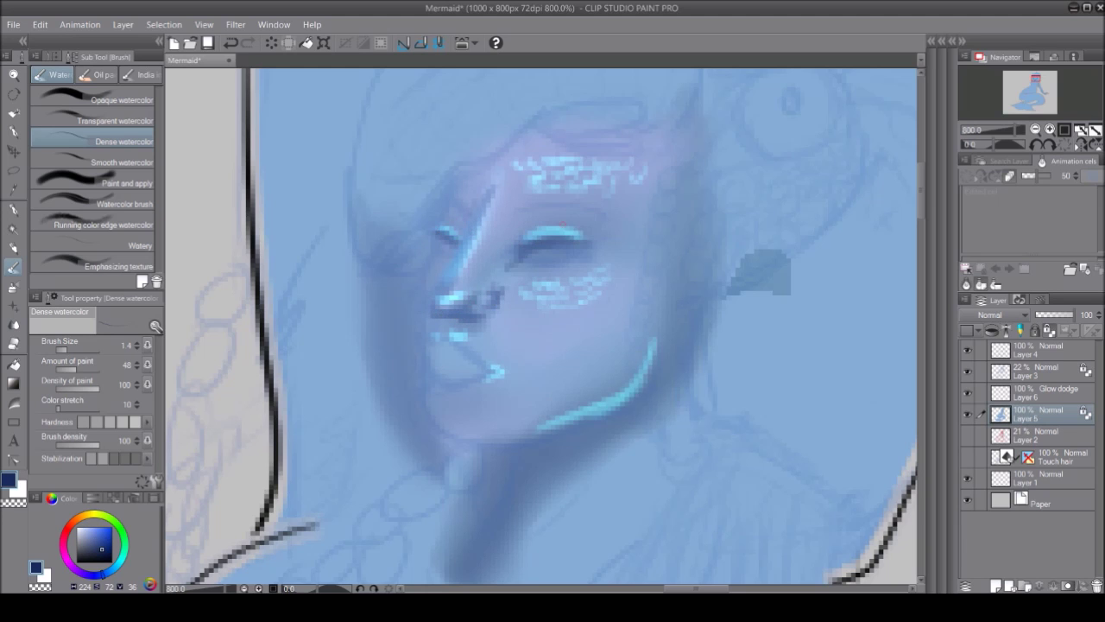
Step: Shade the mouth and the underside of the nose in navy, smoothing them with the Smooth watercolor brush
drag(434, 389, 471, 393)
click(121, 161)
drag(432, 313, 496, 302)
drag(427, 380, 501, 371)
Step: Brush a brighter blue along the chin and jawline, then undo the last stroke
click(105, 535)
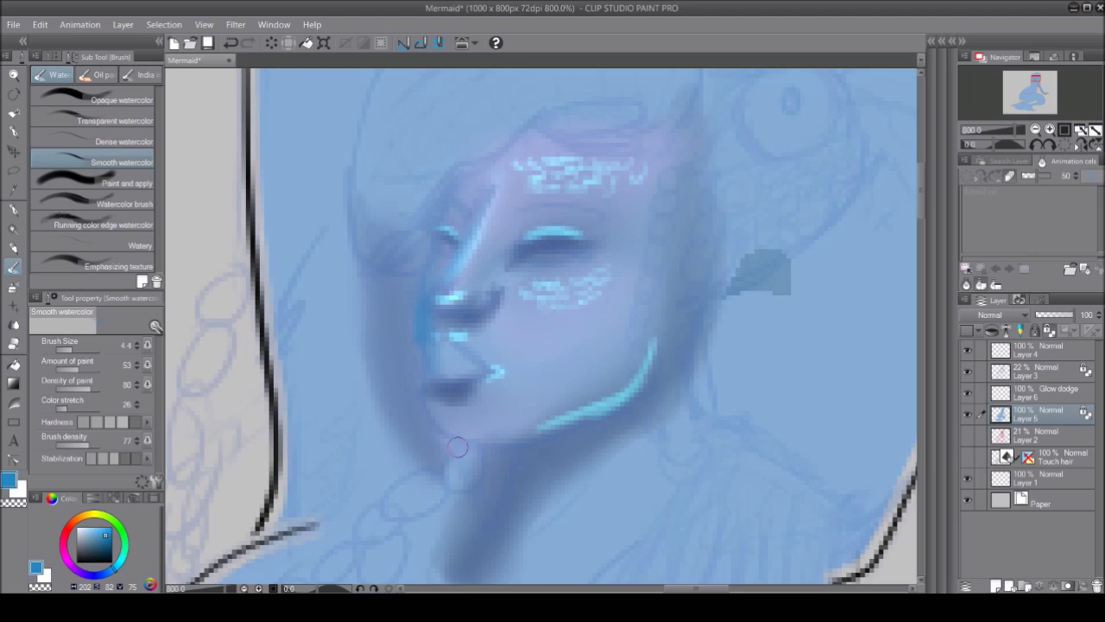
drag(488, 436, 656, 338)
key(j)
key(ctrl+z)
Step: Blend the glow highlights on the nose bridge, nose tip and forehead on the Glow dodge layer
click(1036, 392)
drag(481, 259, 481, 178)
drag(451, 298, 518, 320)
drag(534, 179, 521, 160)
Step: Paint the near eye with sampled colors and add fine detail to the far eye on Layer 5
click(1036, 415)
key(b)
key(ctrl+z)
alt+click(553, 253)
drag(528, 261, 576, 254)
alt+click(565, 257)
click(121, 141)
drag(442, 247, 448, 244)
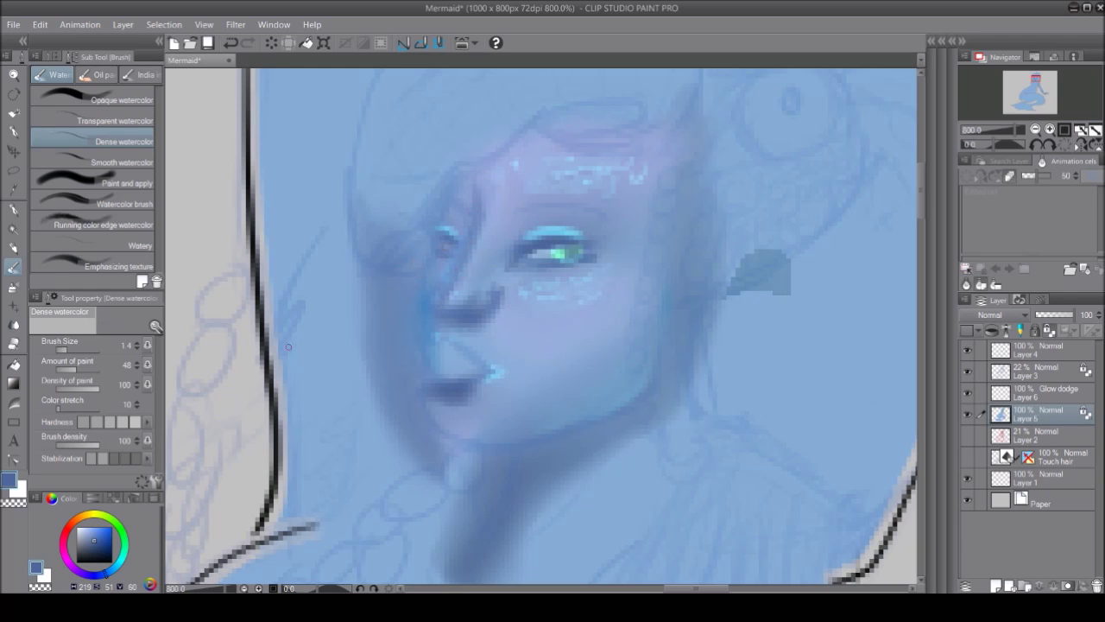
Step: Draw the near eyebrow on Layer 5 in a dark tone
alt+click(515, 219)
click(1036, 393)
click(1036, 414)
drag(520, 215, 614, 190)
Step: Outline the nose, lips, brow and jaw with dark pen strokes
key(p)
mouse_move(455, 263)
mouse_down()
mouse_move(453, 363)
mouse_move(498, 448)
mouse_up()
alt+click(316, 521)
mouse_move(440, 186)
mouse_down()
mouse_move(427, 341)
mouse_move(496, 376)
mouse_move(518, 449)
mouse_move(669, 306)
mouse_up()
drag(440, 199, 455, 281)
Step: Undo the last five strokes on the face
key(ctrl+z)
key(ctrl+z)
key(ctrl+z)
key(ctrl+z)
key(ctrl+z)
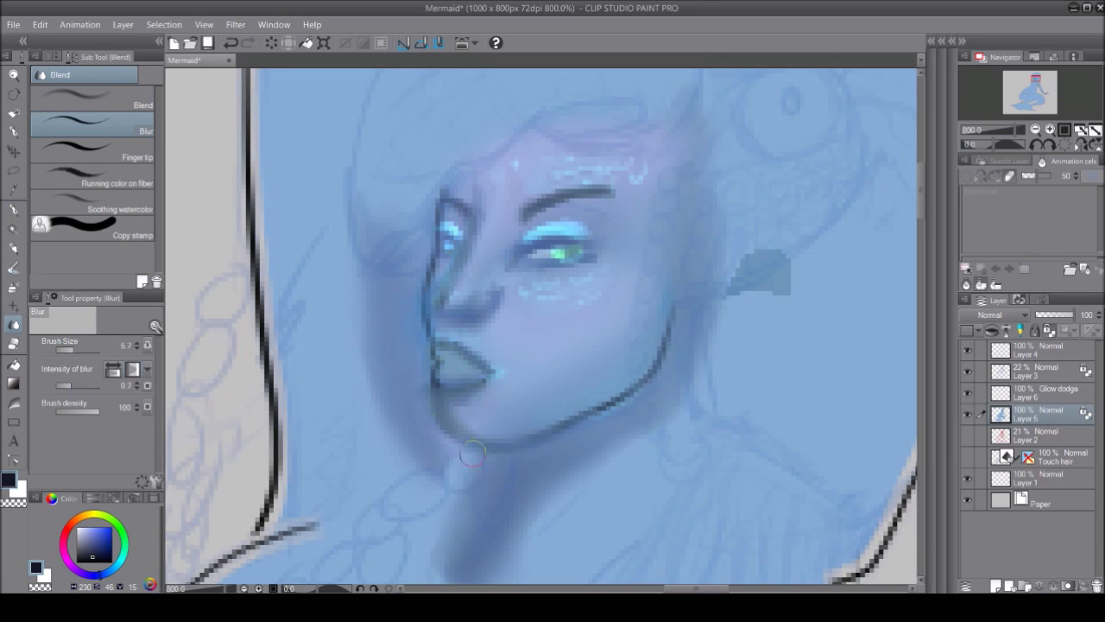
Step: Try to ink the nautilus shell's upper curve in black on the Nautilus layer with the Mapping pen at size 8
key(ctrl+alt+0)
key(b)
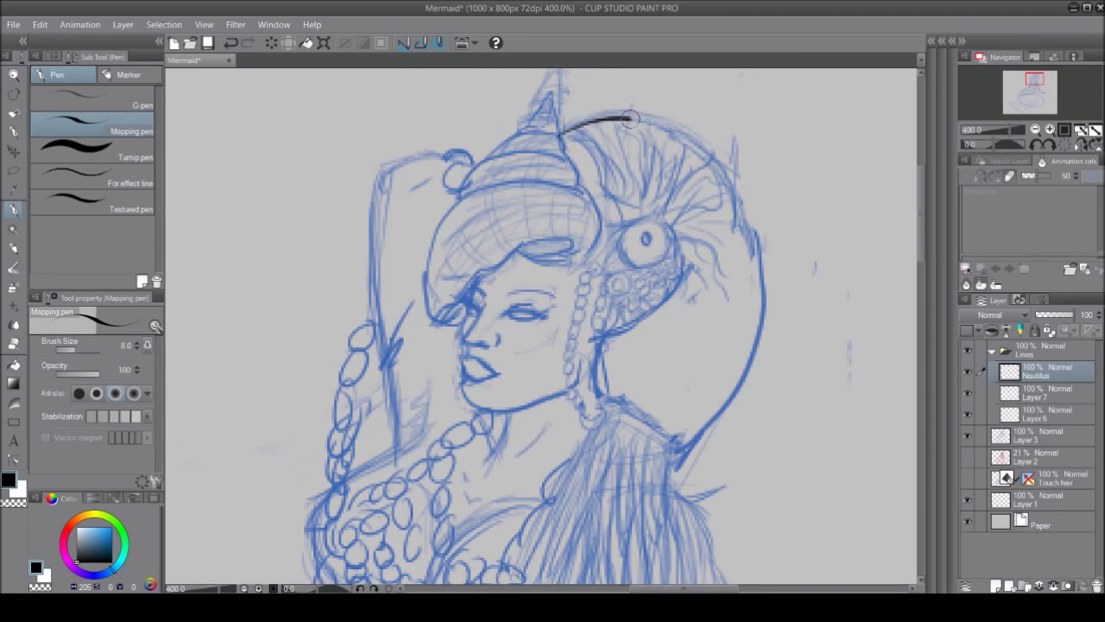
drag(561, 142, 691, 116)
key(ctrl+z)
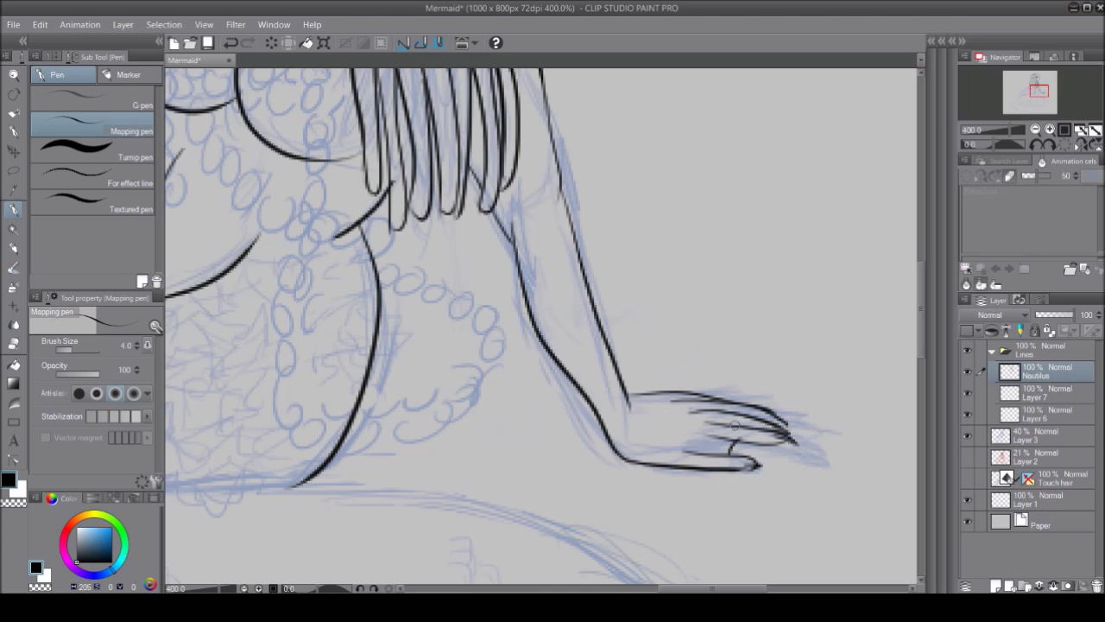
ctrl+alt+click(611, 291)
scroll(610, 290, up, 5)
ctrl+click(496, 292)
scroll(660, 285, down, 4)
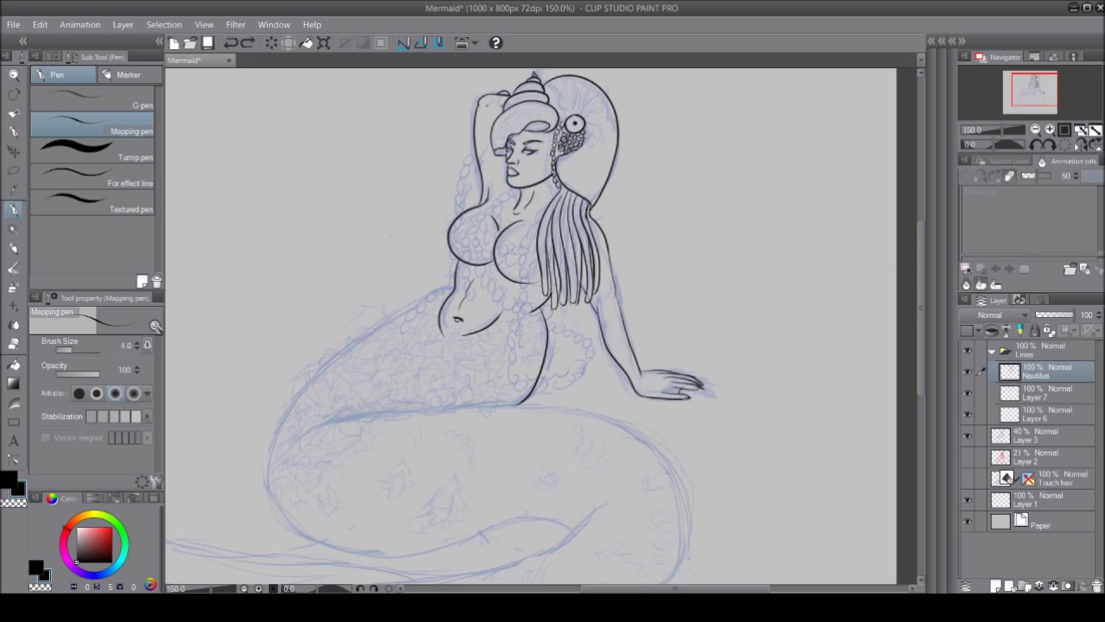
key(comma)
key(period)
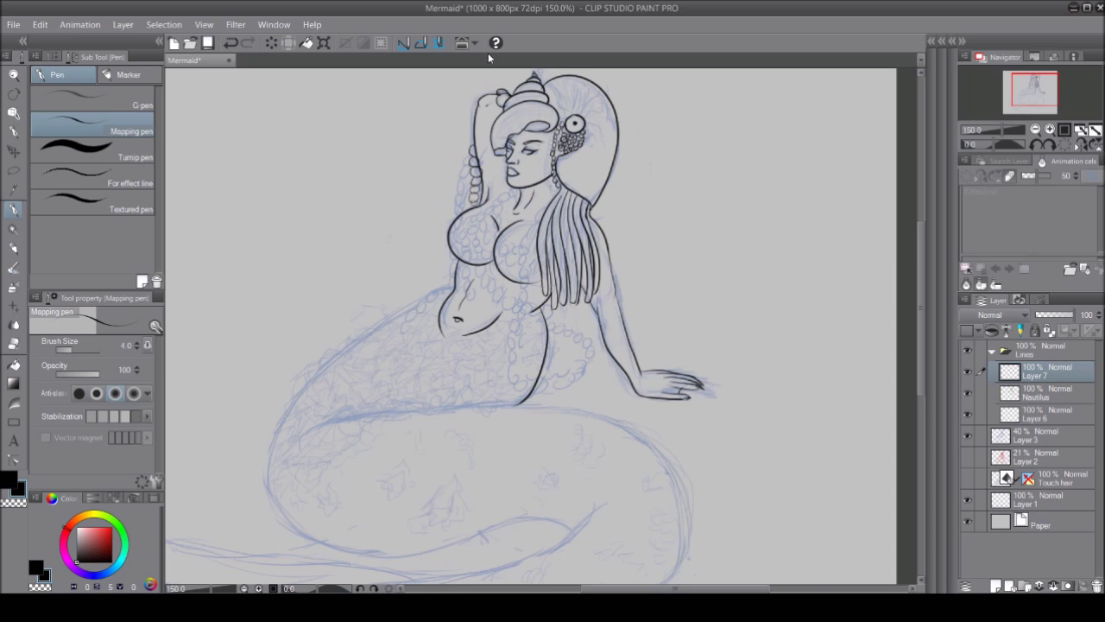
Step: Duplicate the bead strand on Layer 7 and rotate and stretch the copy across the collarbone
key(ctrl+c)
key(ctrl+v)
key(ctrl+t)
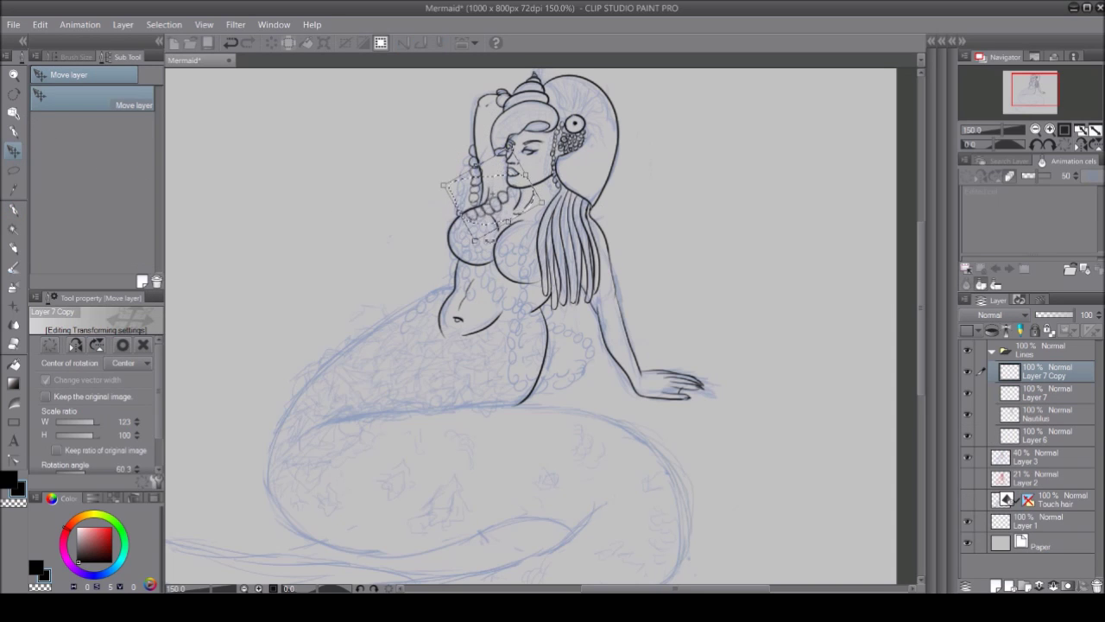
key(Escape)
key(ctrl+z)
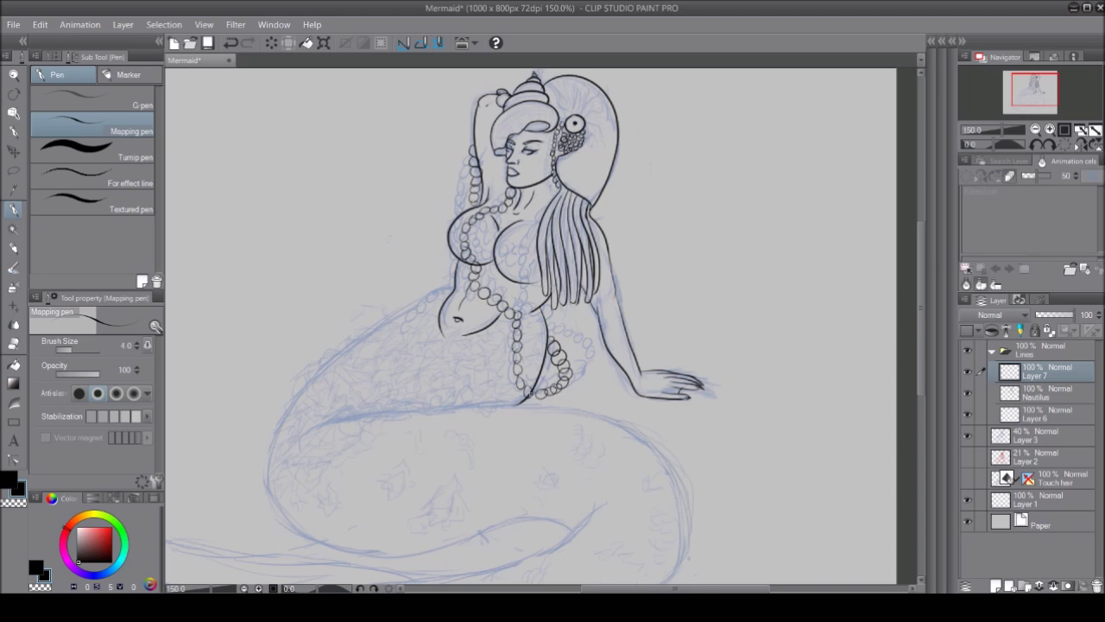
Step: Erase the overlapping lines between beads in the looped strand beside the hip with the Hard eraser
key(e)
scroll(566, 372, up, 5)
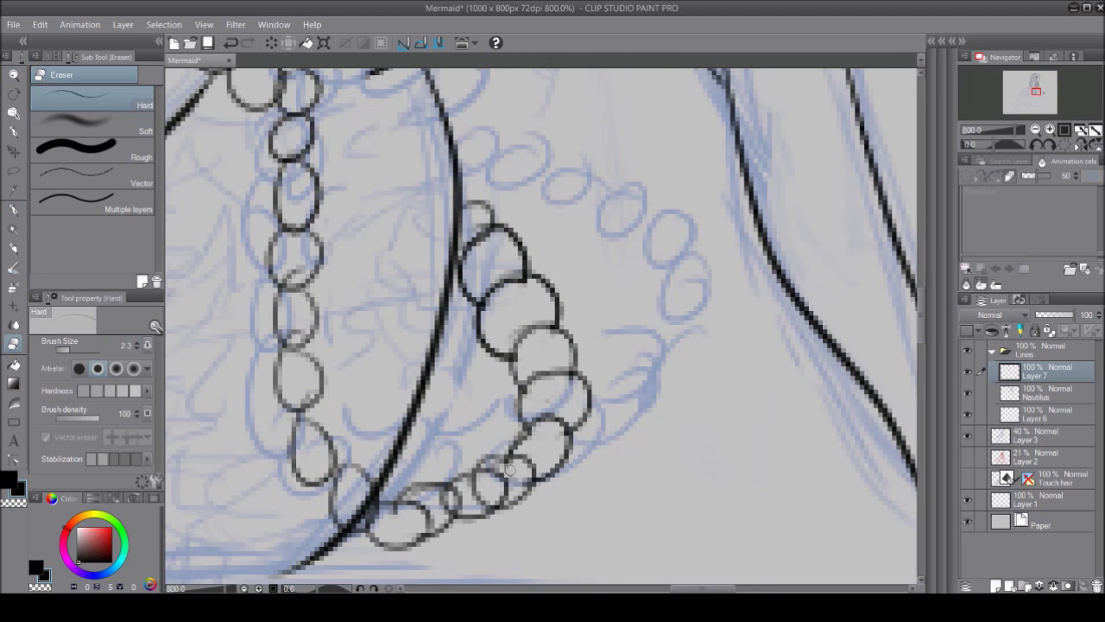
scroll(523, 432, down, 8)
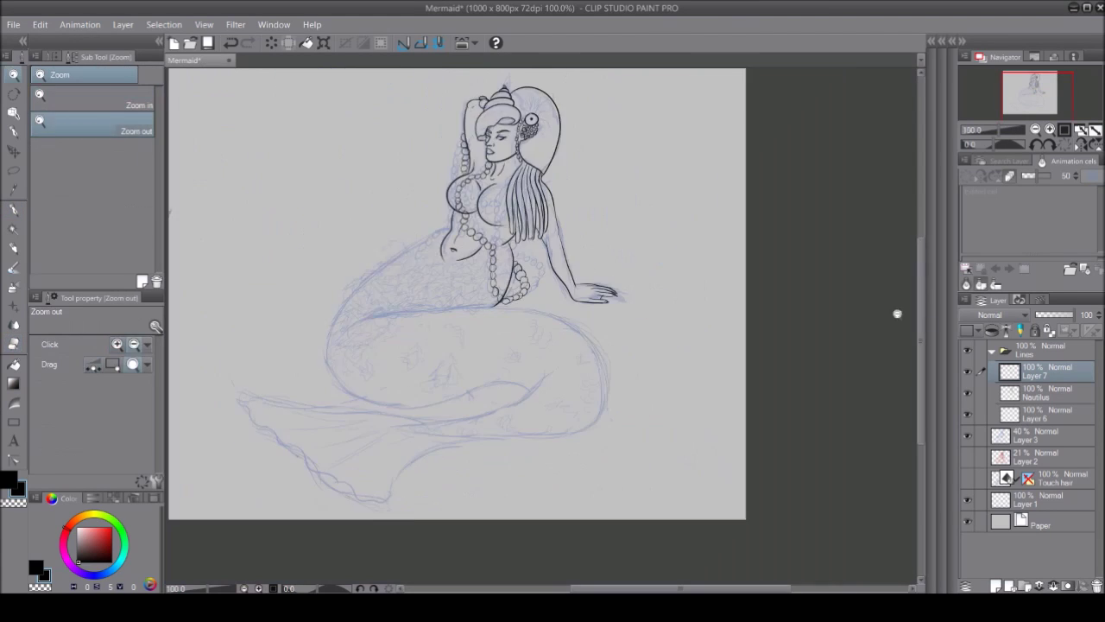
Step: Transform the bead strand artwork on Layer 7 and apply the result
key(ctrl+t)
key(Return)
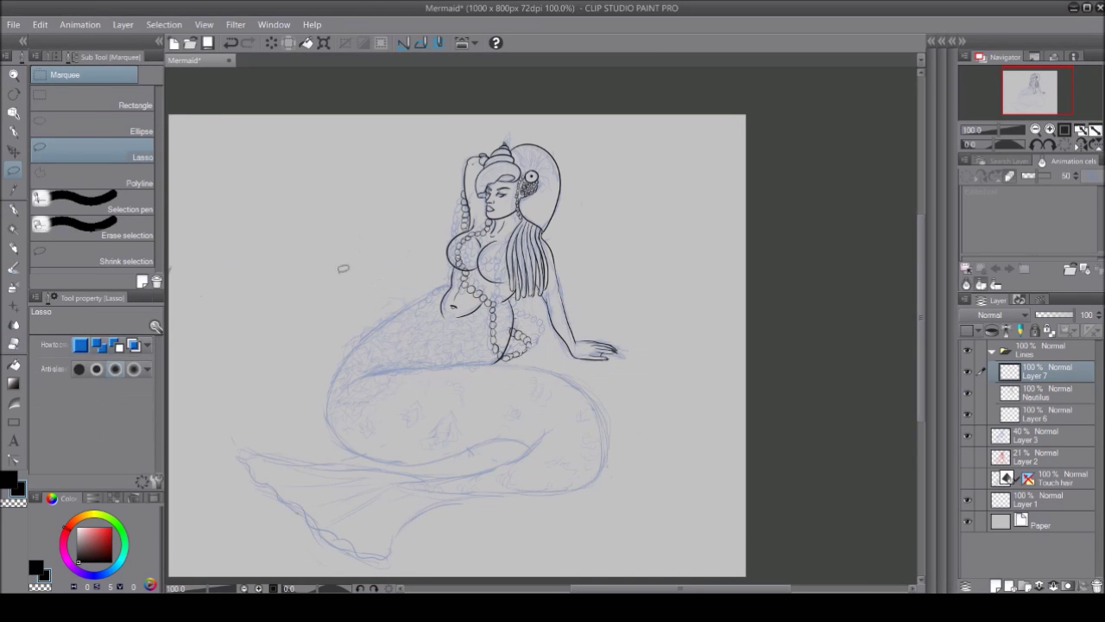
key(p)
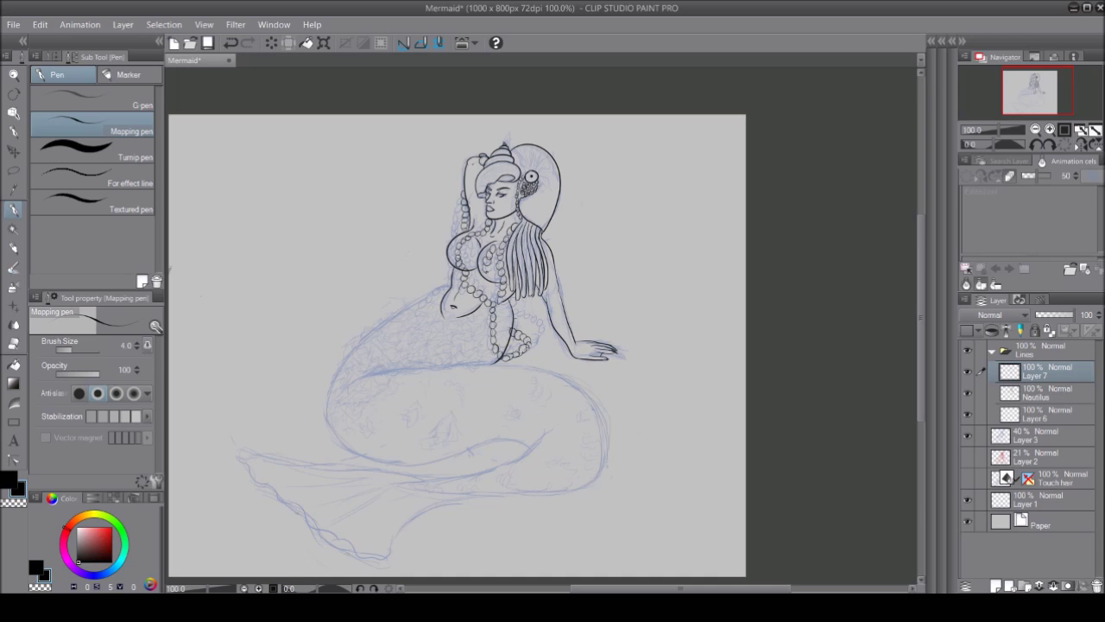
Step: Erase the hip outline behind the hanging beads on the Nautilus layer with the Hard eraser and save the file
key(e)
key(alt+bracketleft)
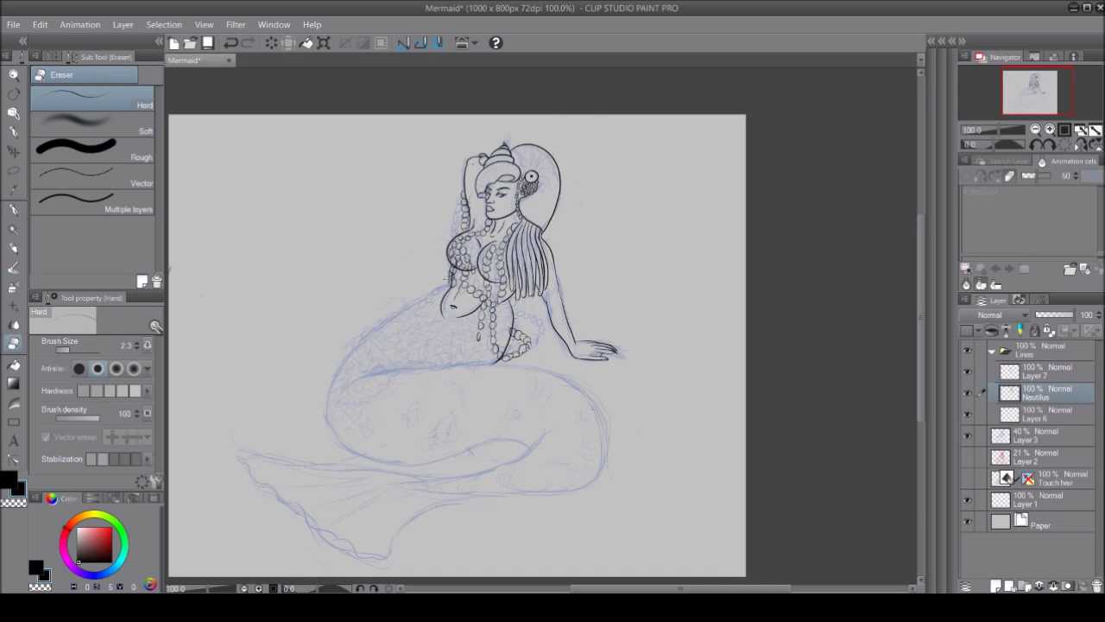
key(ctrl+z)
key(alt+bracketright)
key(p)
key(alt+bracketleft)
key(e)
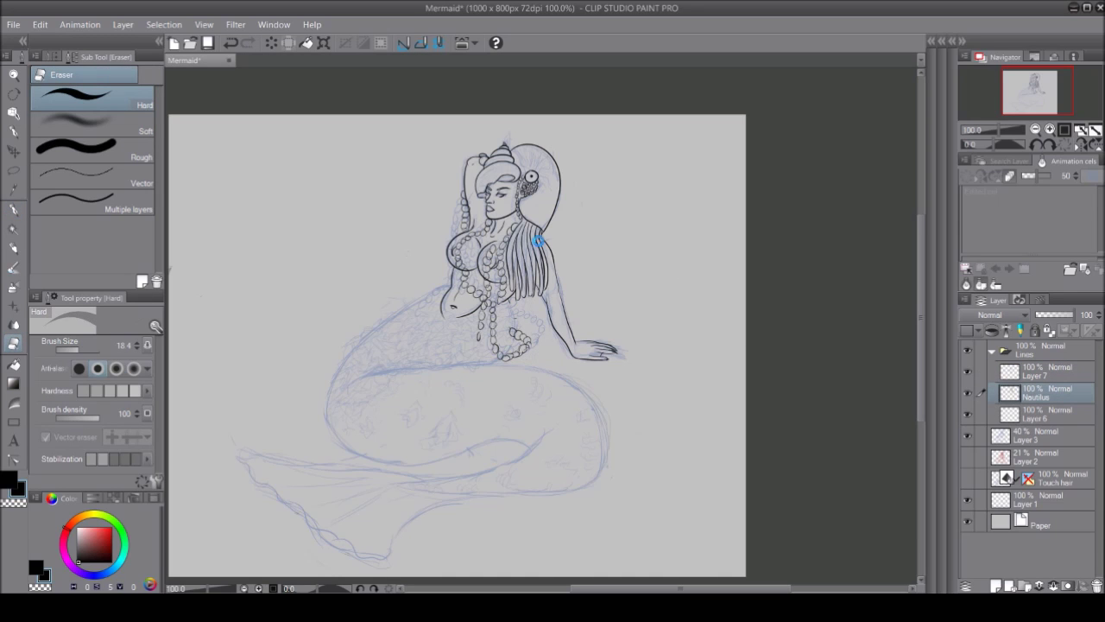
key(ctrl+s)
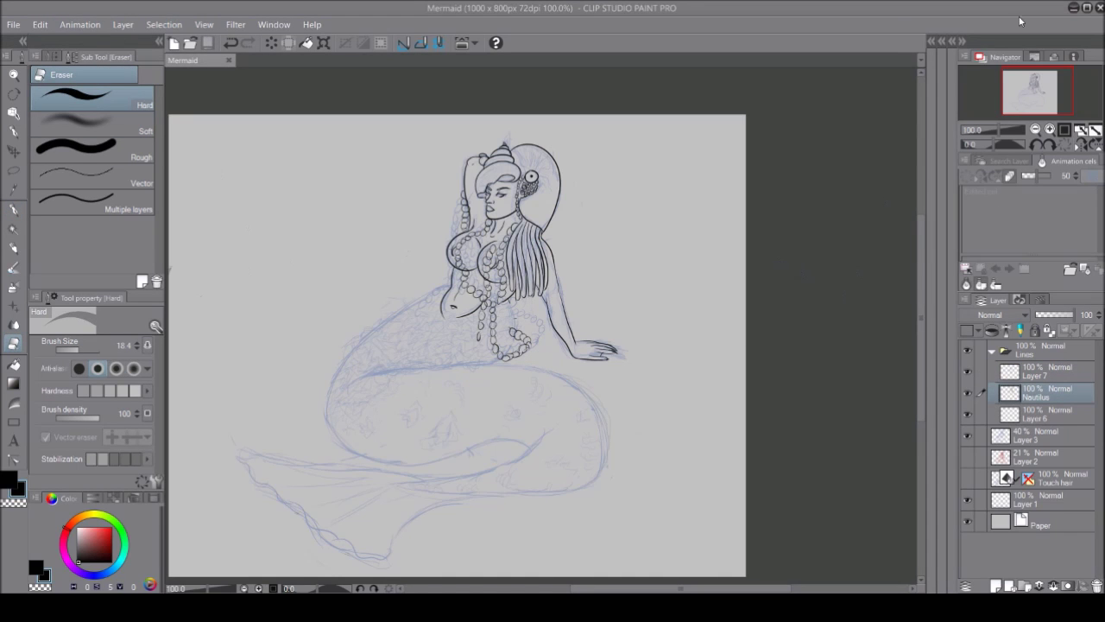
Step: Ink the bead strands beside the waist and over the belly on Layer 7 with the Mapping pen at size 4
key(ctrl+plus)
key(ctrl+plus)
key(ctrl+plus)
key(p)
key(alt+bracketright)
mouse_move(453, 246)
mouse_down()
mouse_move(443, 308)
mouse_move(406, 354)
mouse_up()
mouse_move(511, 252)
mouse_down()
mouse_move(528, 128)
mouse_move(583, 102)
mouse_up()
Step: Go over the beads hanging across the chest and down the torso with heavier black outlines
scroll(542, 326, up, 1)
mouse_move(635, 208)
mouse_down()
mouse_move(682, 155)
mouse_move(661, 315)
mouse_up()
mouse_move(617, 212)
mouse_down()
mouse_move(595, 320)
mouse_move(604, 401)
mouse_up()
drag(660, 310, 661, 427)
drag(682, 94, 734, 159)
scroll(542, 327, down, 4)
drag(552, 212, 497, 293)
drag(604, 259, 544, 341)
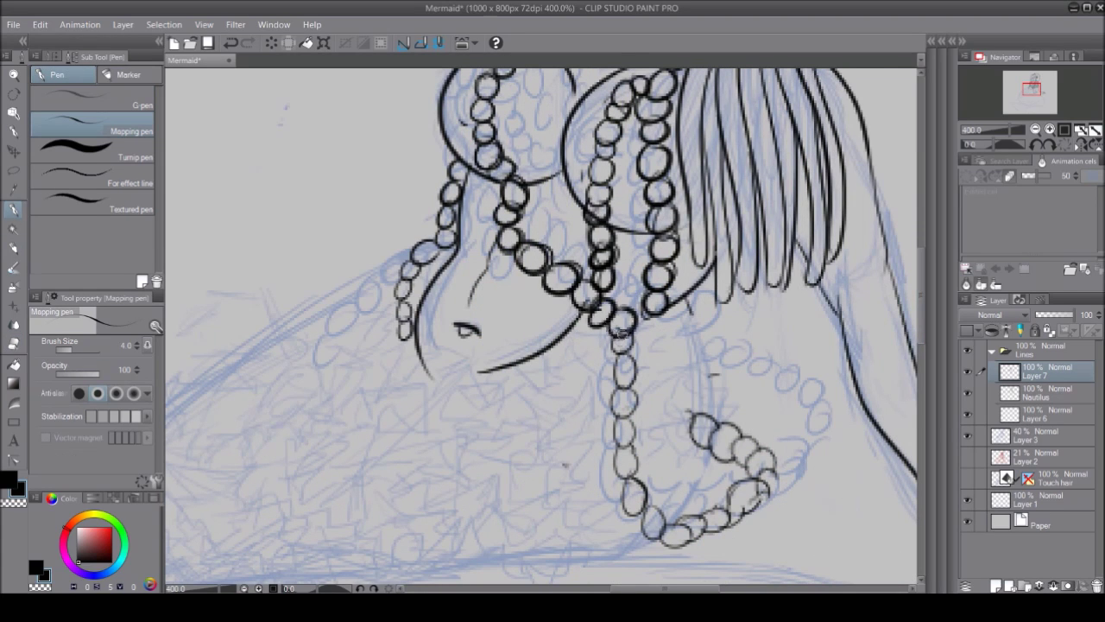
scroll(542, 326, up, 8)
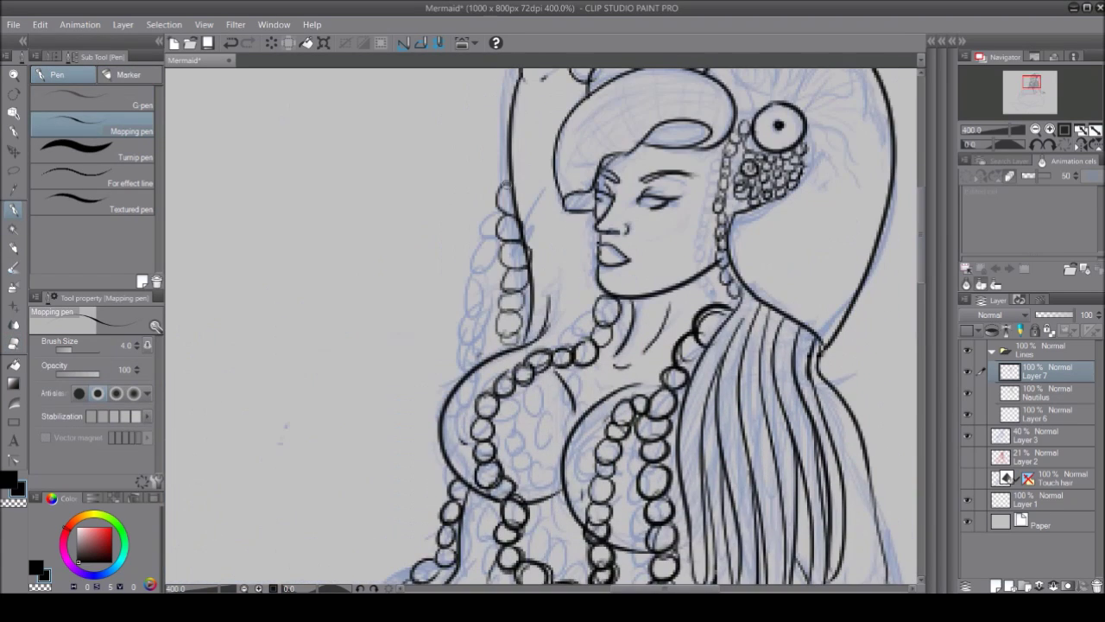
Step: Add a new layer named Crystaks above Layer 7 in the Lines folder
key(ctrl+minus)
key(ctrl+minus)
key(ctrl+minus)
key(ctrl+shift+n)
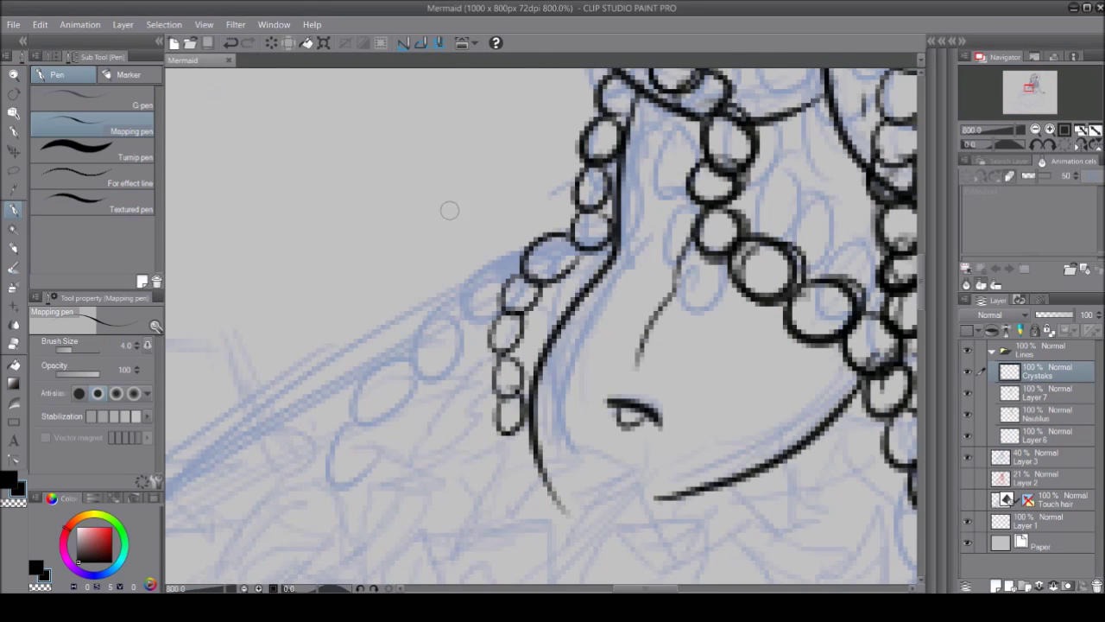
Step: Ink a dense cluster of angular crystals over the hips on the Crystaks layer with the Mapping pen at size 4
drag(448, 210, 509, 191)
drag(509, 192, 543, 238)
mouse_move(446, 229)
mouse_down()
mouse_move(482, 285)
mouse_move(436, 354)
mouse_up()
drag(447, 362, 464, 366)
drag(470, 231, 592, 83)
drag(480, 259, 401, 318)
mouse_move(401, 319)
mouse_down()
mouse_move(406, 384)
mouse_move(587, 307)
mouse_up()
drag(454, 286, 572, 284)
drag(453, 289, 441, 343)
mouse_move(449, 356)
mouse_down()
mouse_move(488, 393)
mouse_move(482, 233)
mouse_move(309, 257)
mouse_up()
drag(331, 238, 267, 345)
drag(409, 278, 385, 316)
drag(377, 306, 338, 341)
alt+click(614, 217)
click(14, 212)
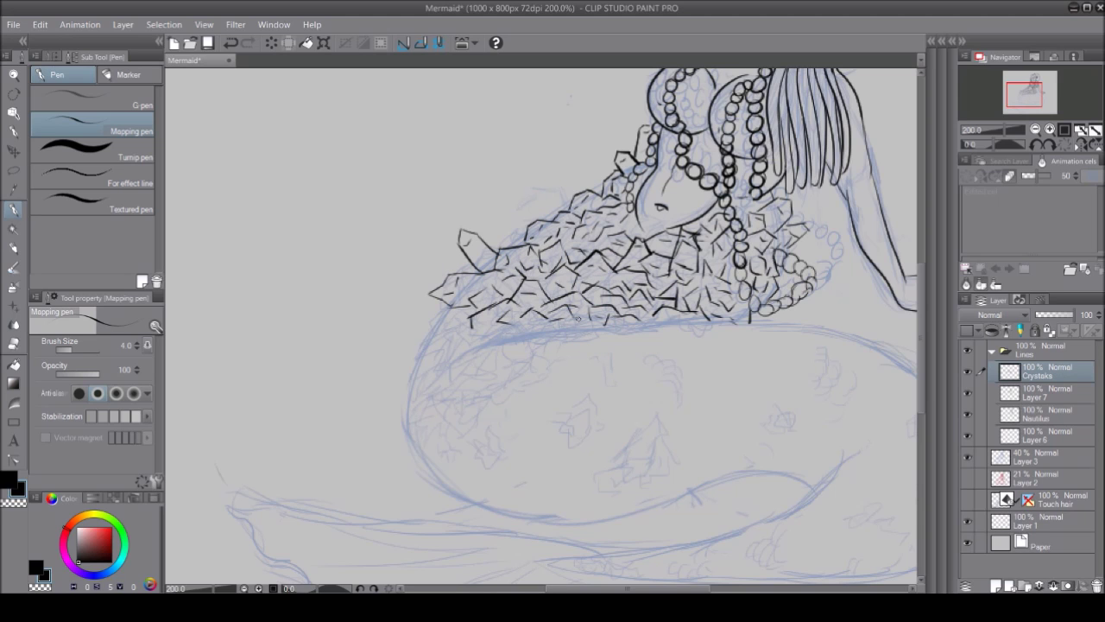
Step: Extend the inked crystals down to the outer bend of the tail and save the file
scroll(512, 223, up, 5)
scroll(511, 223, down, 8)
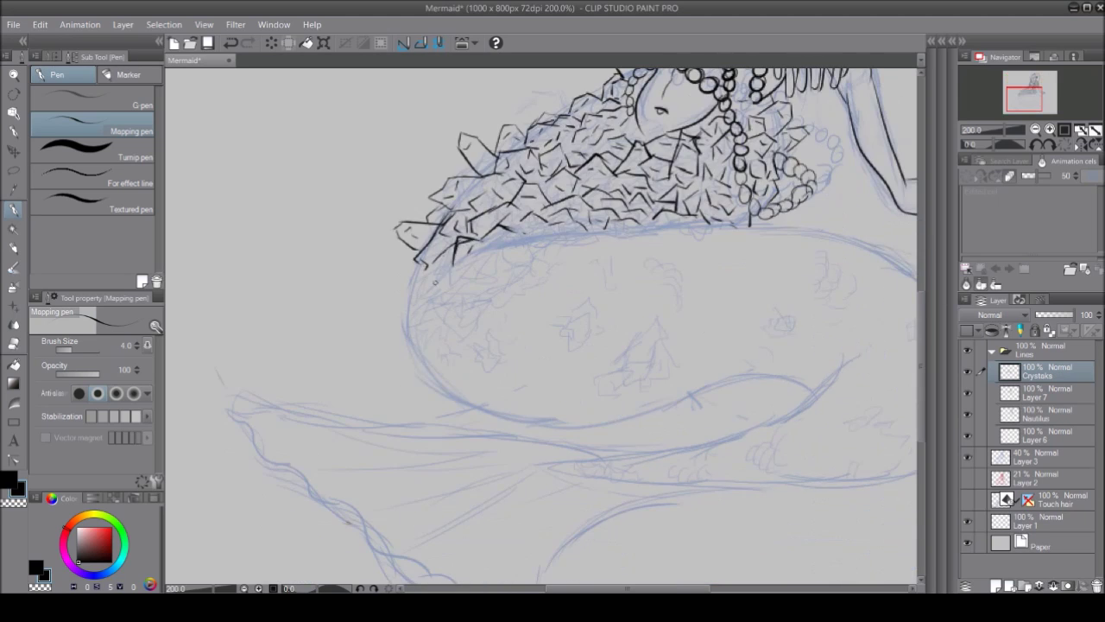
key(ctrl+alt+0)
key(ctrl+s)
Step: Add a layer above Crystaks and ink the coiled tail's outline, the fin's wavy edge and its fold lines
key(ctrl+shift+n)
drag(390, 306, 613, 301)
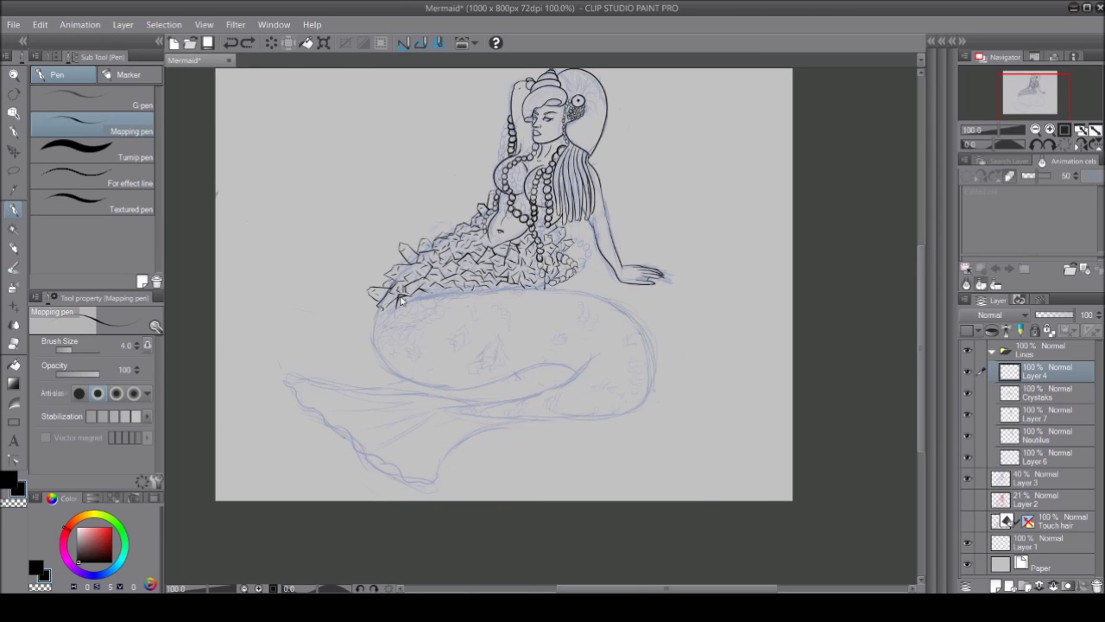
key(minus)
key(minus)
key(minus)
key(minus)
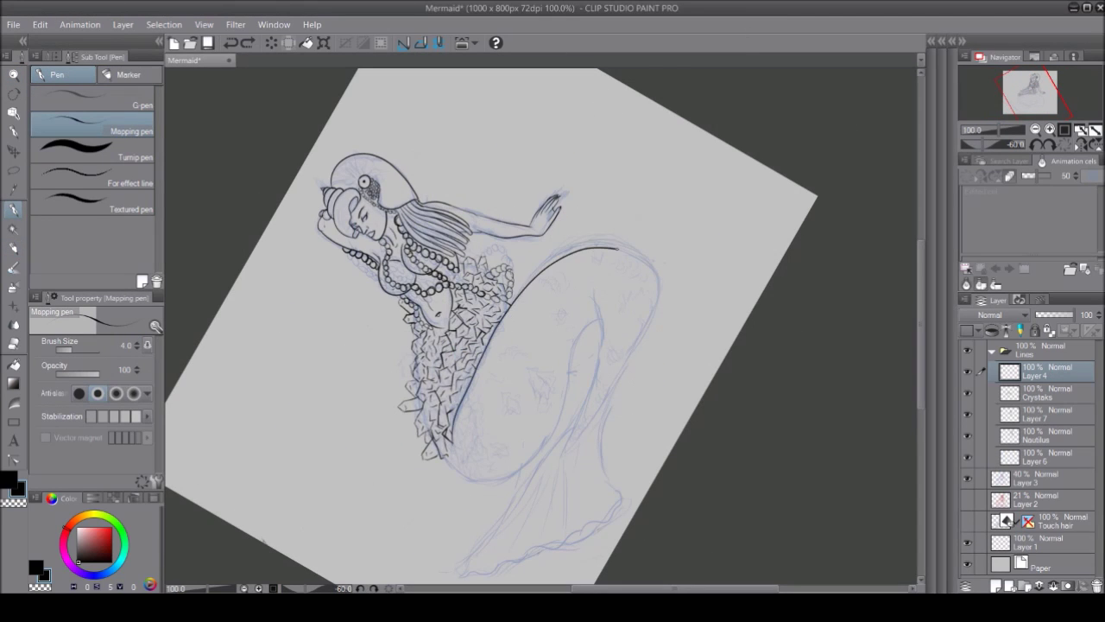
scroll(922, 248, down, 3)
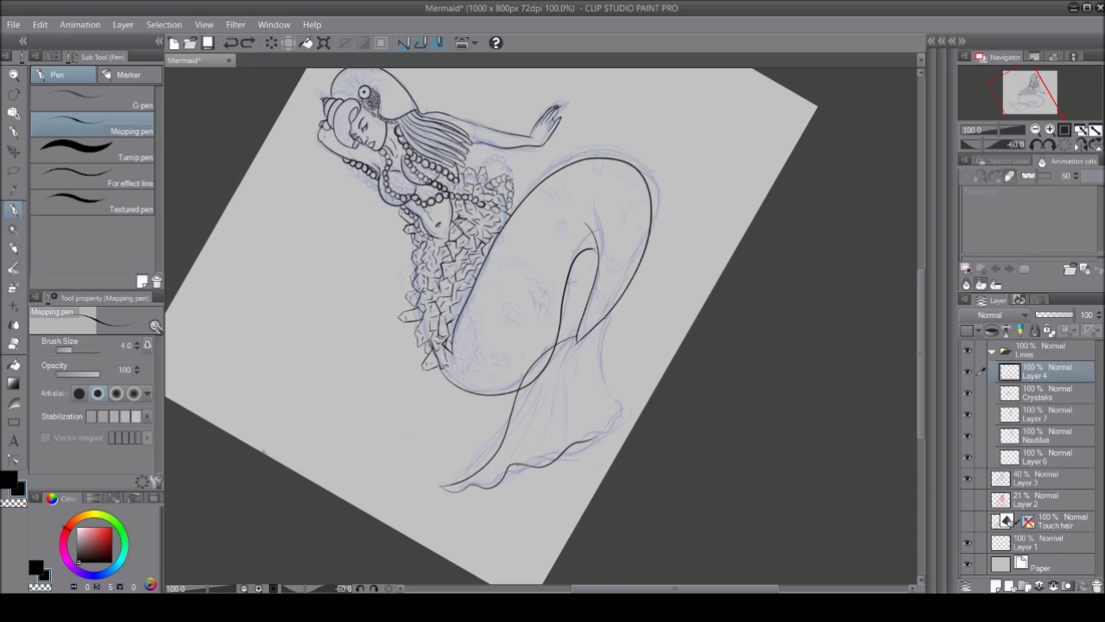
Step: Erase the tail outline where it crosses the base of the fin with the Hard eraser
key(e)
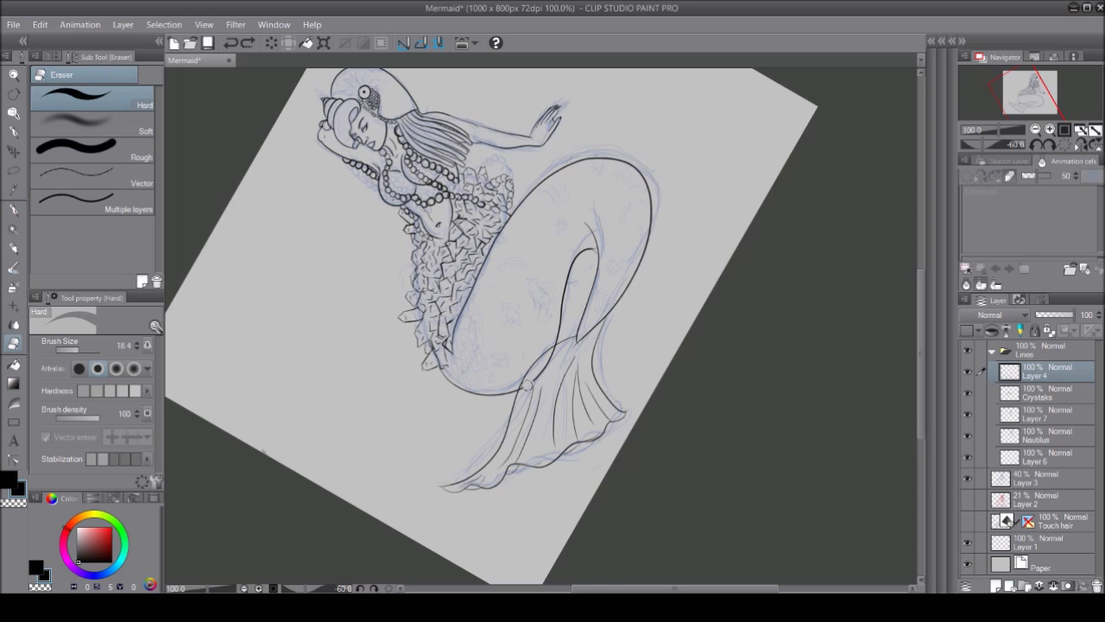
key(asciicircum)
key(asciicircum)
key(asciicircum)
key(asciicircum)
Step: Ink crystal clusters and patches of overlapping scales across the tail with the Mapping pen at size 4
key(p)
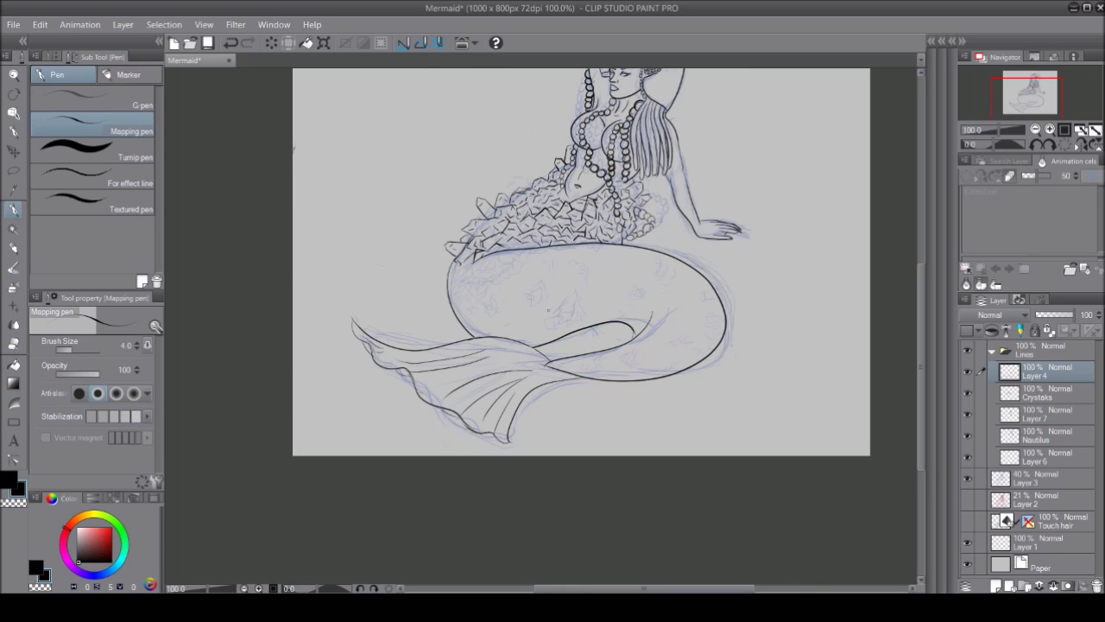
scroll(580, 291, up, 2)
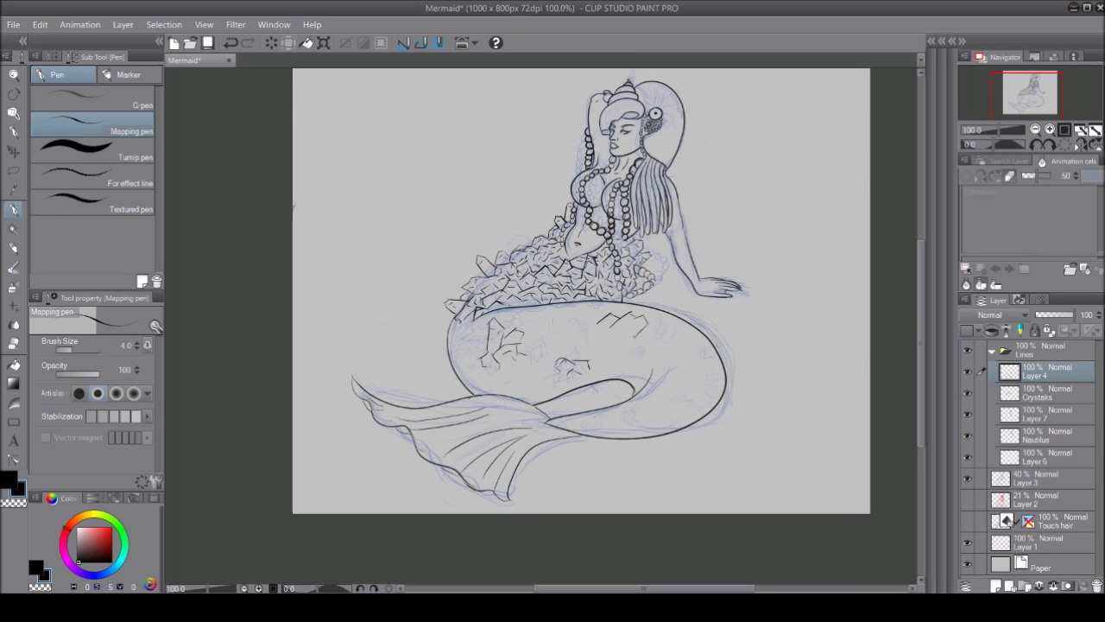
key(asciicircum)
key(asciicircum)
key(asciicircum)
key(asciicircum)
key(asciicircum)
key(asciicircum)
key(asciicircum)
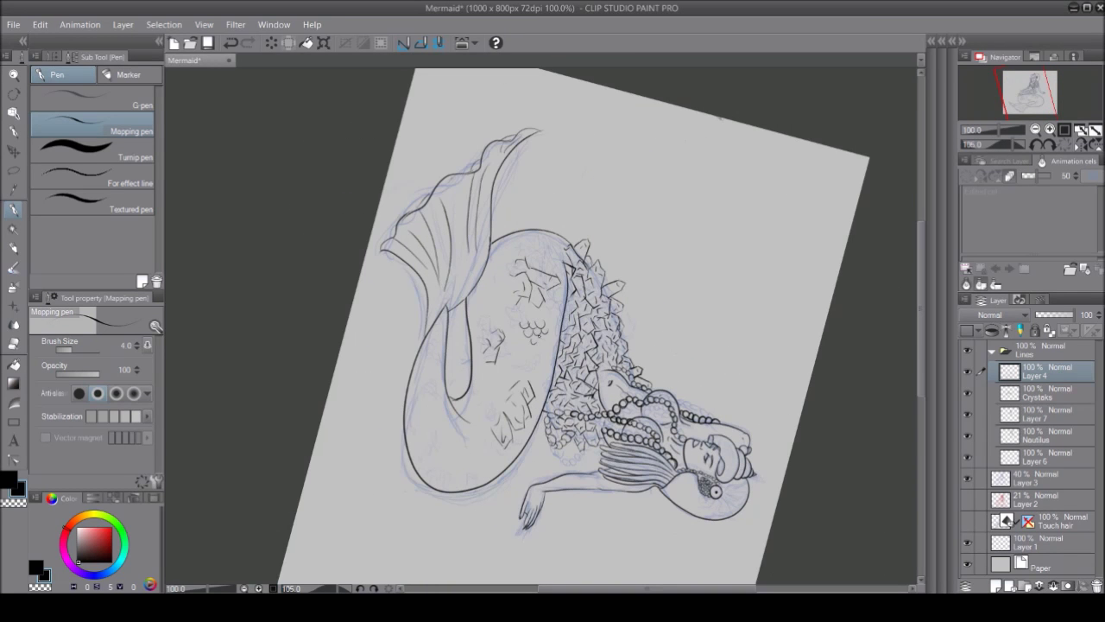
key(minus)
key(minus)
key(minus)
key(minus)
key(minus)
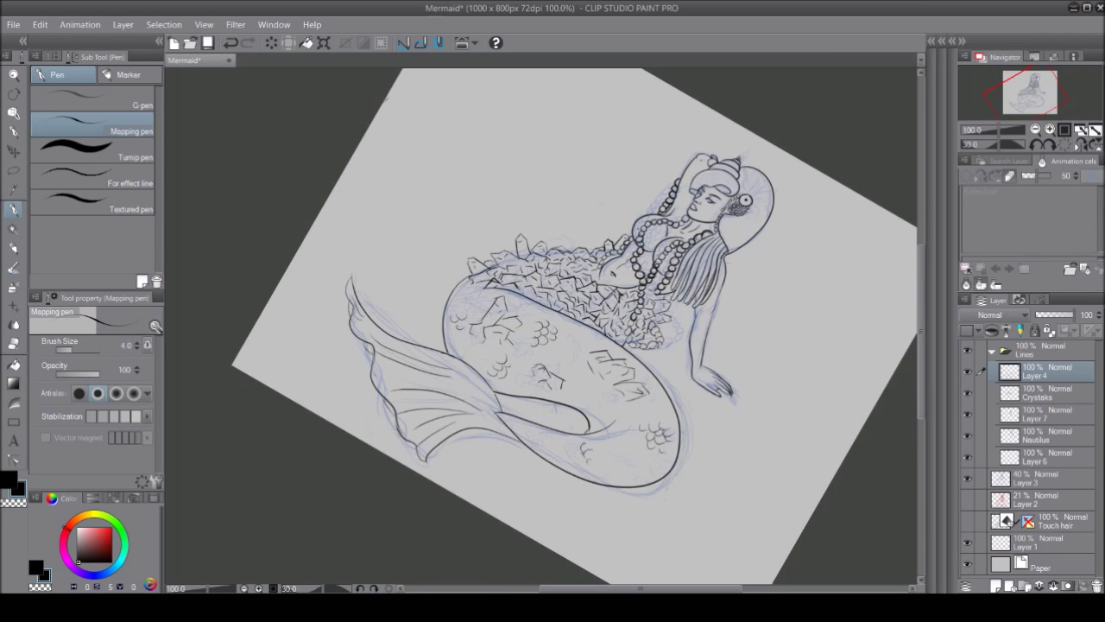
Step: Add a Crystals 2 layer, place the crystal photo beside the hips as reference, and set the Mapping pen to size 0.5
key(ctrl+0)
key(ctrl+shift+n)
click(495, 271)
key(p)
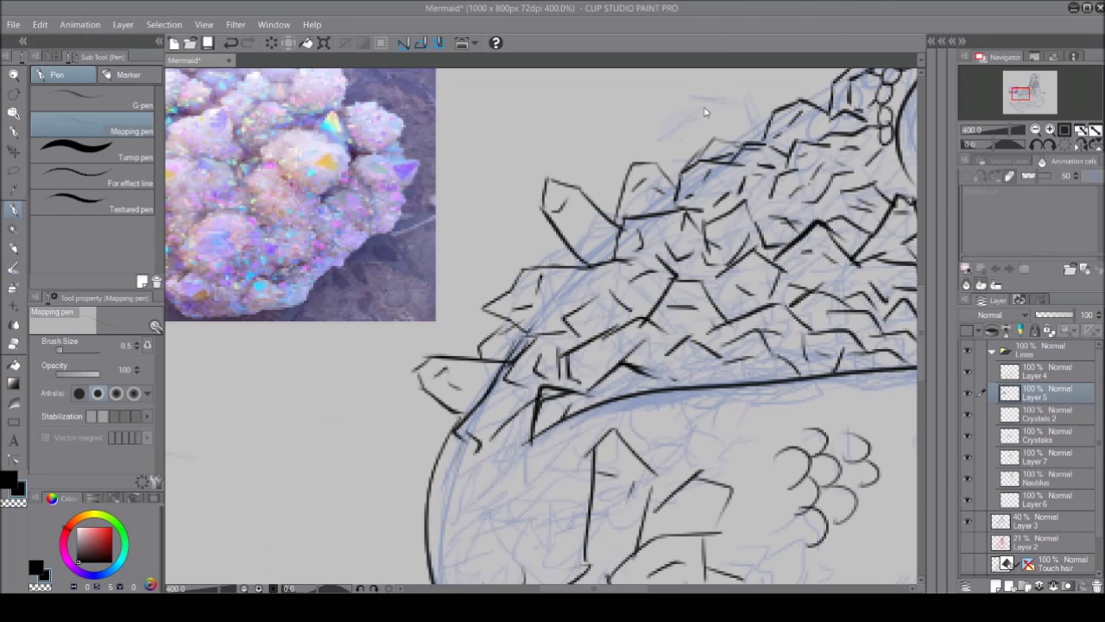
key(ctrl+z)
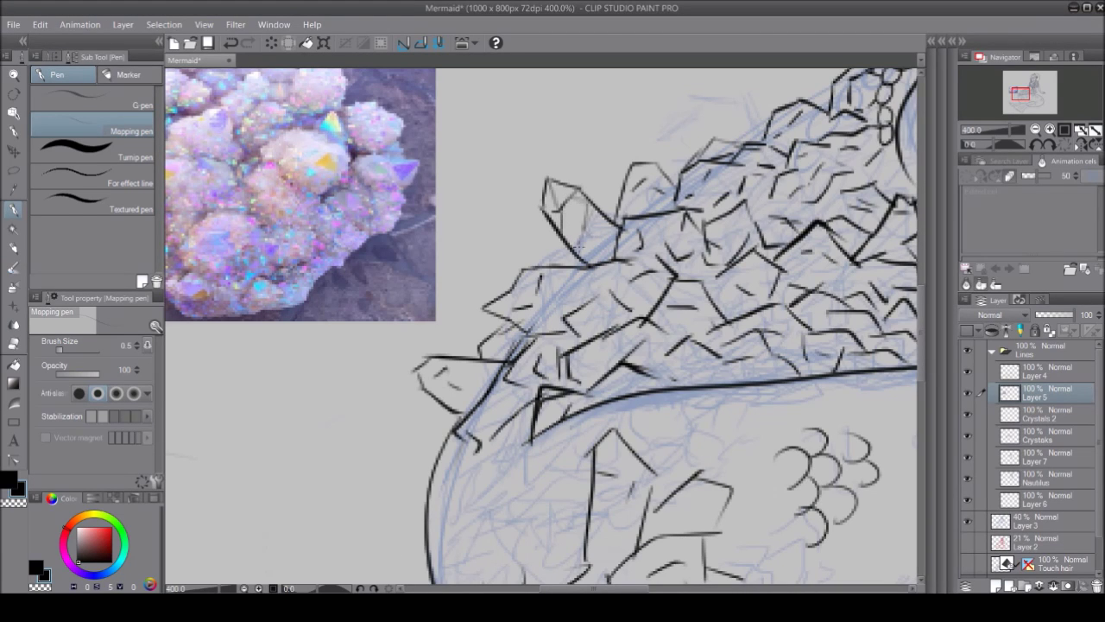
Step: Draw thin facet lines inside the hip and tail crystals with the 0.5 Mapping pen and save the file
drag(530, 299, 571, 326)
drag(590, 271, 598, 306)
drag(620, 255, 686, 212)
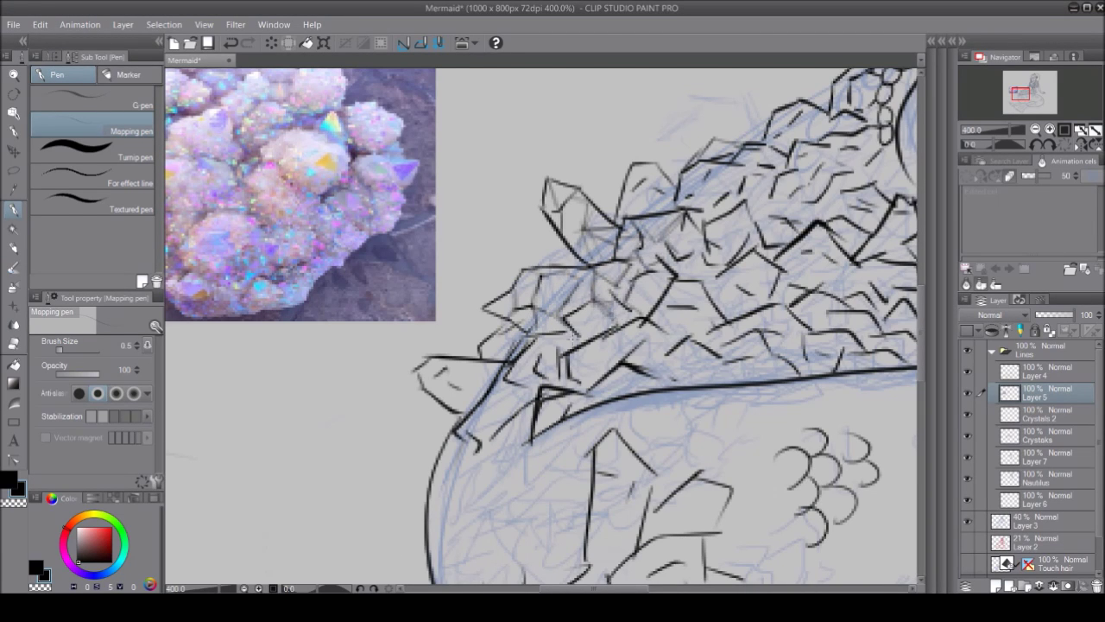
drag(708, 164, 768, 285)
drag(751, 173, 811, 233)
drag(467, 380, 522, 428)
drag(661, 319, 734, 380)
drag(785, 237, 829, 276)
drag(691, 345, 415, 346)
drag(751, 233, 837, 328)
drag(820, 311, 841, 363)
drag(562, 285, 622, 324)
drag(690, 345, 449, 337)
drag(449, 259, 449, 384)
mouse_move(612, 233)
mouse_down()
mouse_move(678, 302)
mouse_move(657, 345)
mouse_up()
drag(561, 362, 600, 483)
key(ctrl+alt+0)
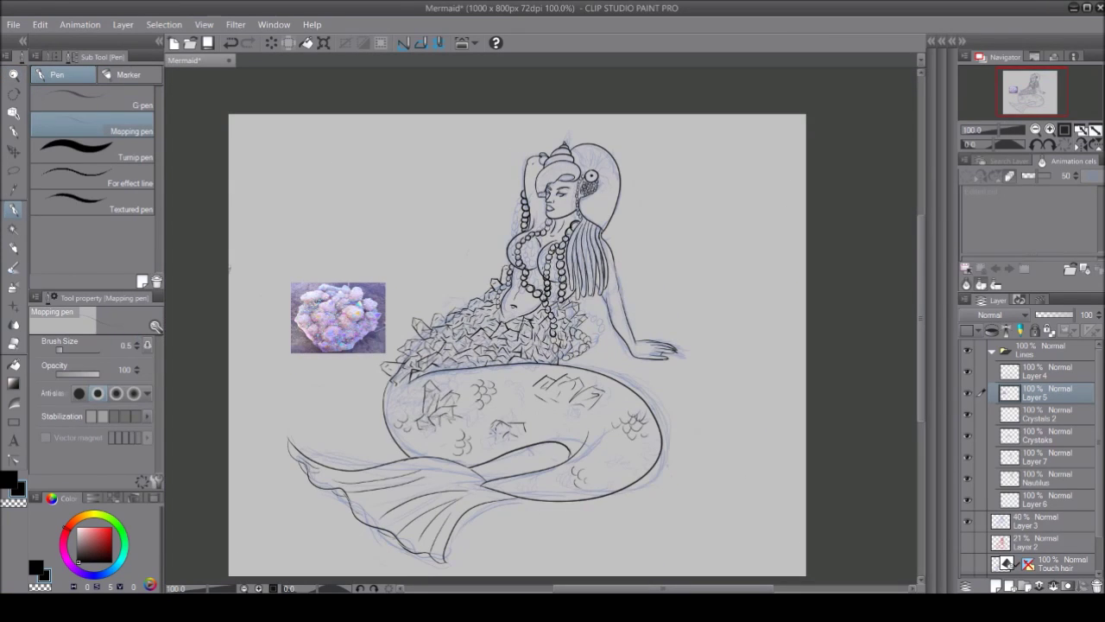
key(ctrl+s)
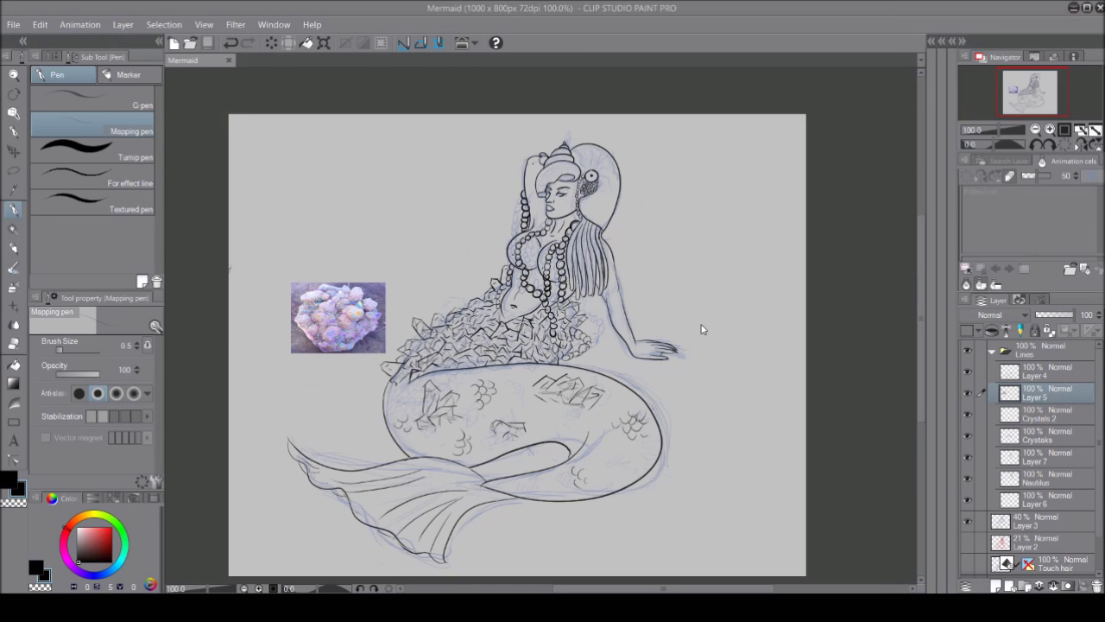
Step: Merge the crystal, bead and tail line layers into Nautilus and select the area around the mermaid with Auto select
drag(1040, 393, 1040, 346)
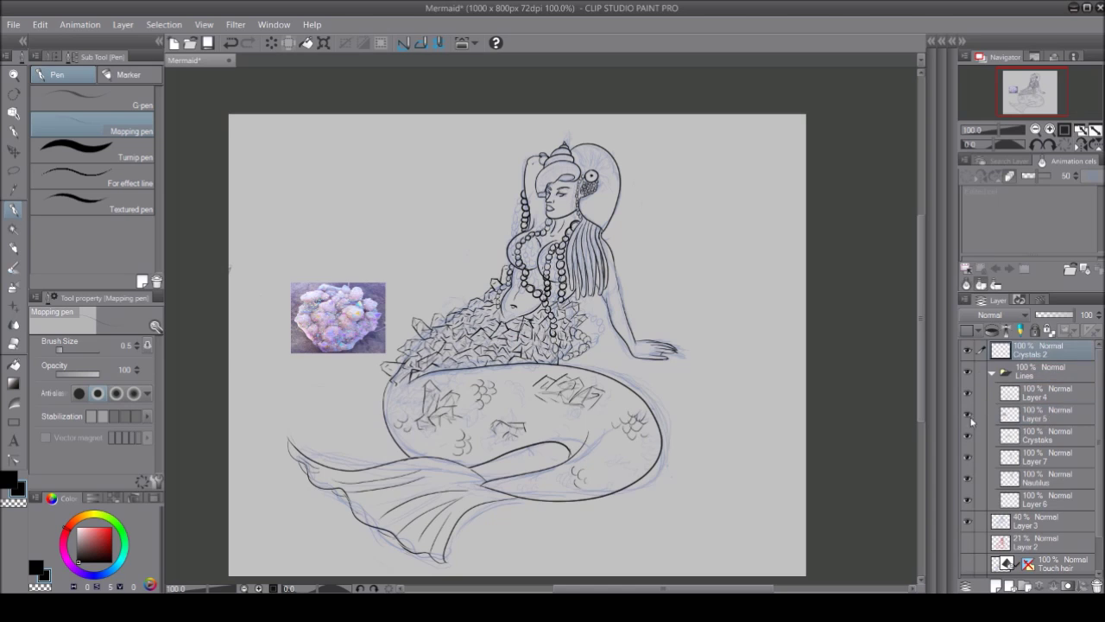
click(1036, 457)
key(w)
click(483, 535)
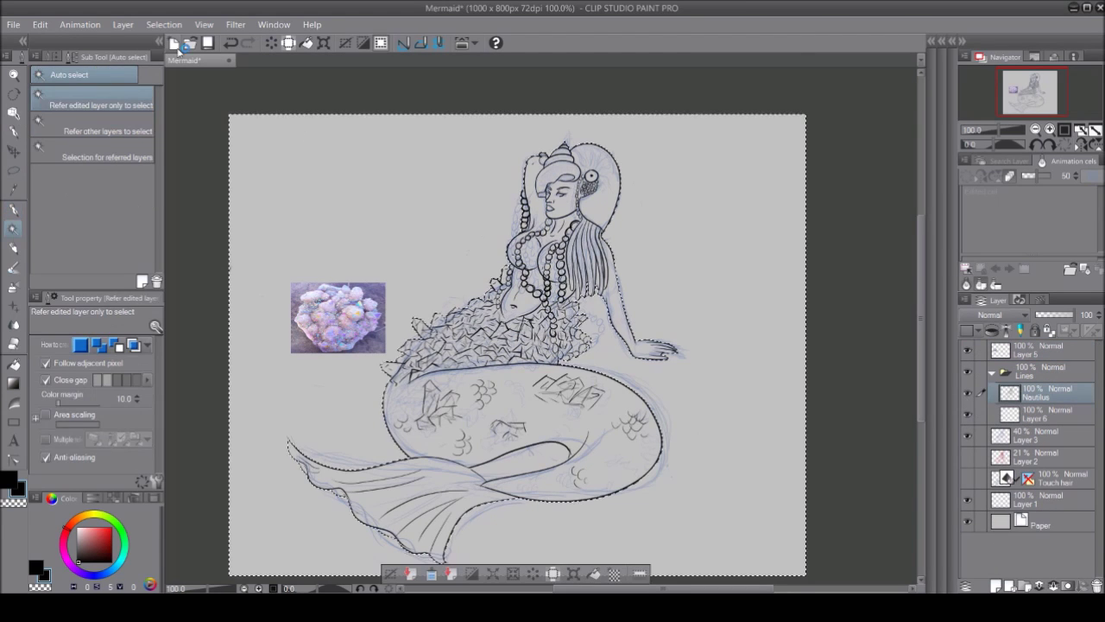
Step: Add a layer below the Lines folder and fill the mermaid's whole silhouette with light blue
key(ctrl+shift+n)
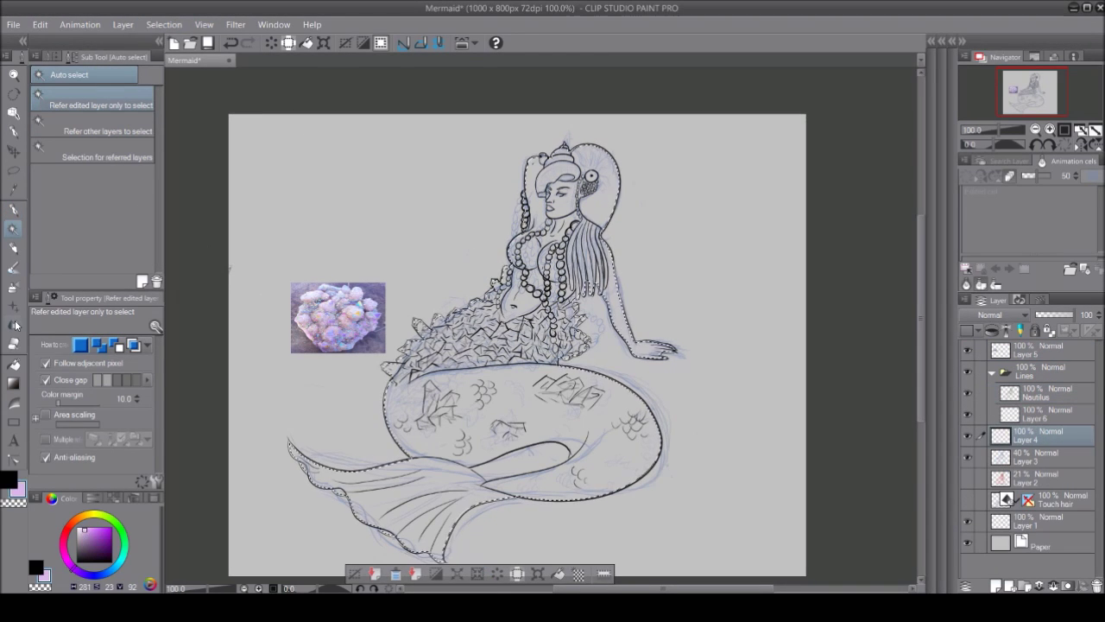
key(g)
click(518, 414)
click(86, 530)
click(380, 457)
Step: Clean up the blue fill with the Hard eraser at size 77 and paint the crystals lilac with the G-pen
key(e)
drag(80, 350, 84, 350)
key(ctrl+d)
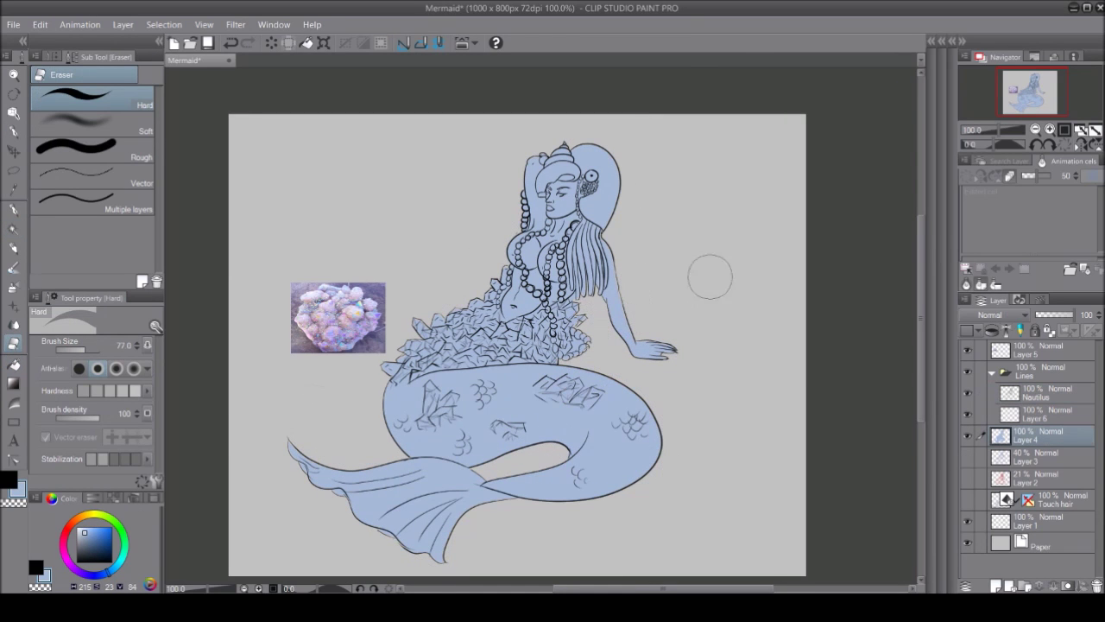
key(p)
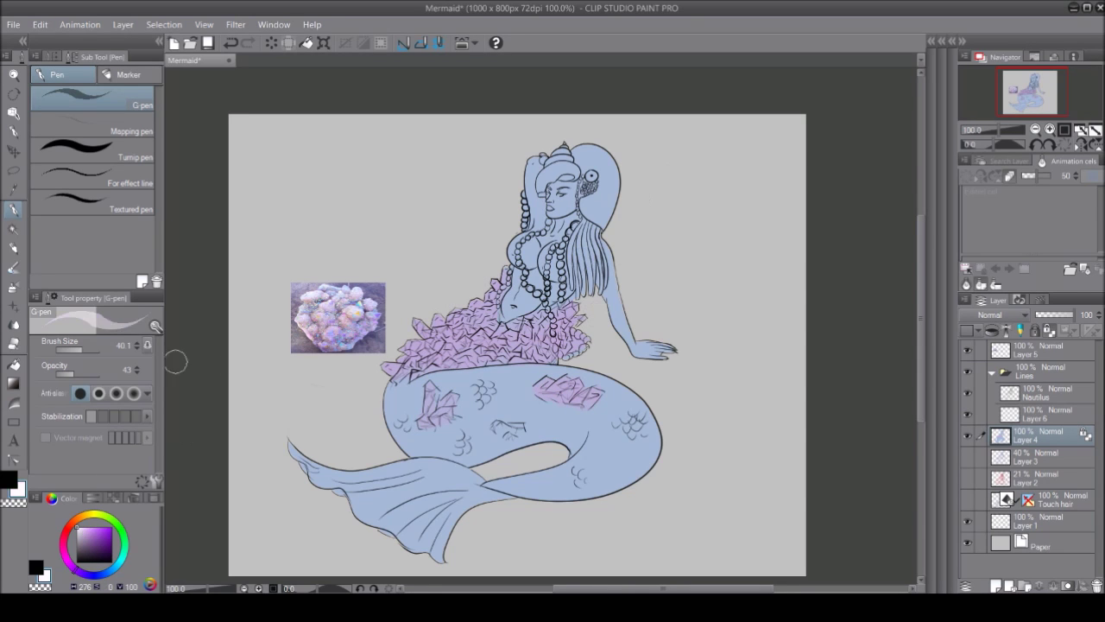
Step: Select the insides of the arm and necklace beads on the Nautilus layer with Auto select
click(1036, 393)
drag(553, 198, 605, 198)
click(13, 229)
scroll(535, 328, down, 5)
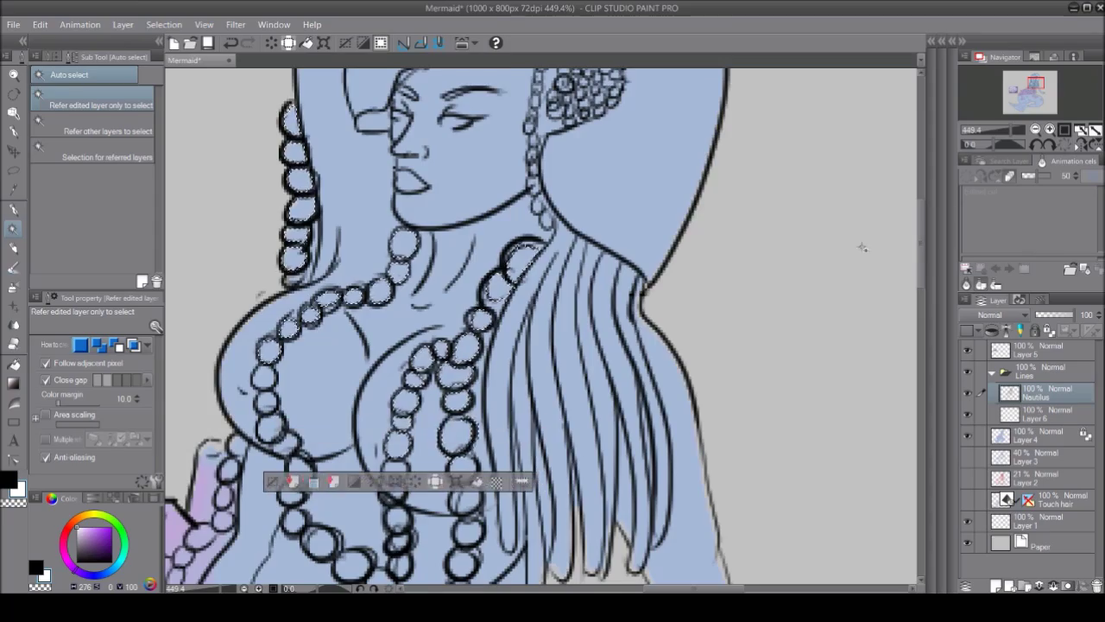
scroll(536, 328, up, 2)
scroll(535, 328, down, 6)
scroll(541, 329, down, 3)
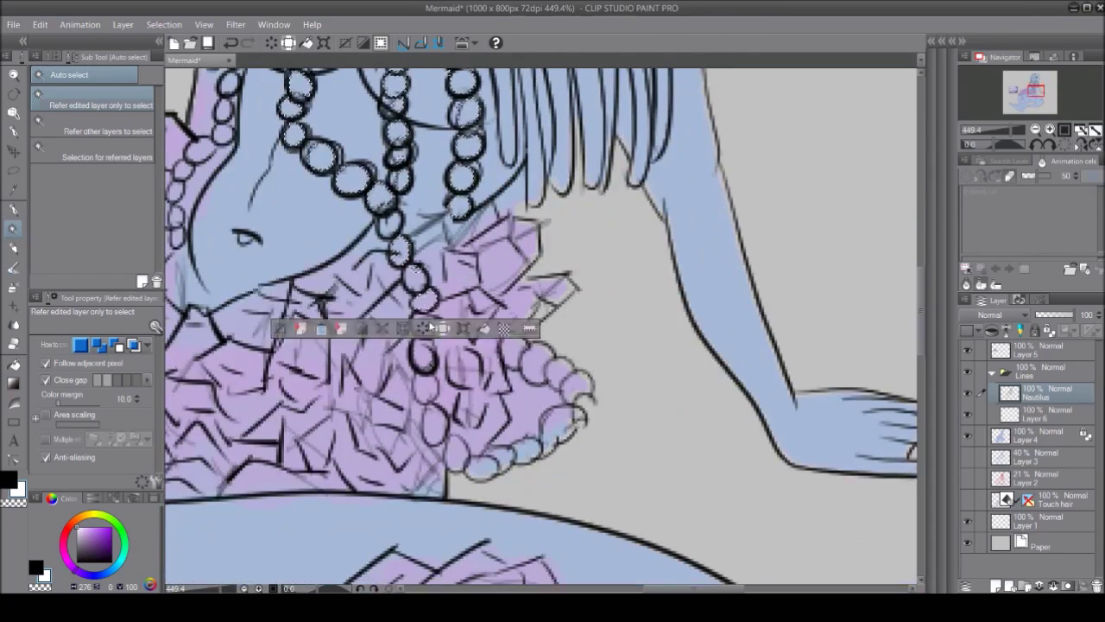
scroll(541, 328, up, 2)
scroll(541, 329, left, 4)
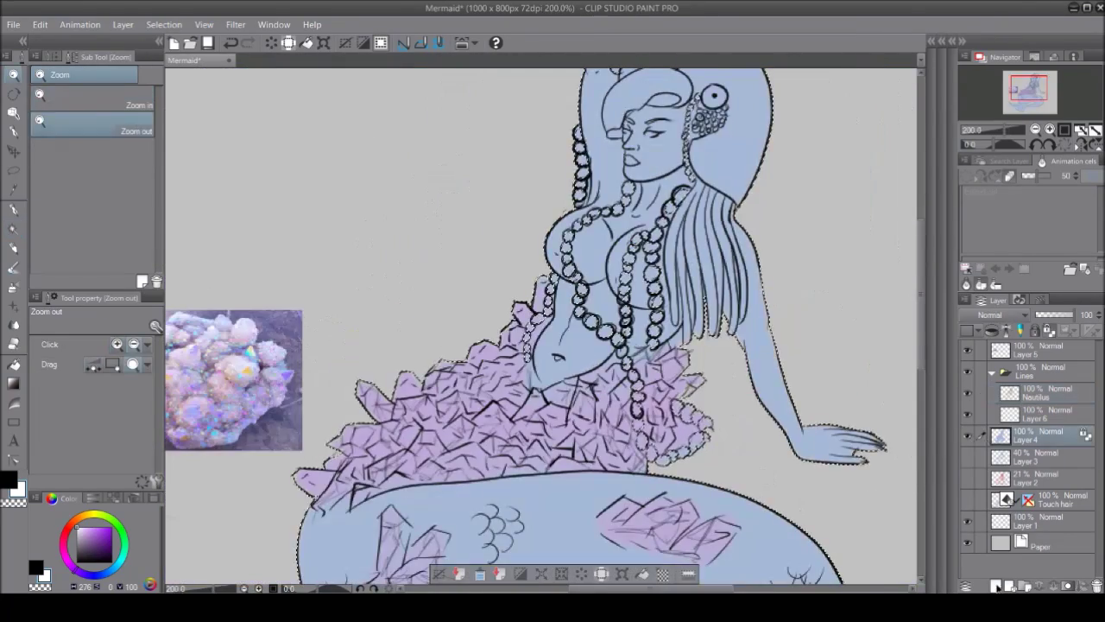
Step: Add a layer named Pearls and paint the selected beads white with the G-pen at size 23.8
key(p)
scroll(542, 328, up, 2)
scroll(542, 328, up, 2)
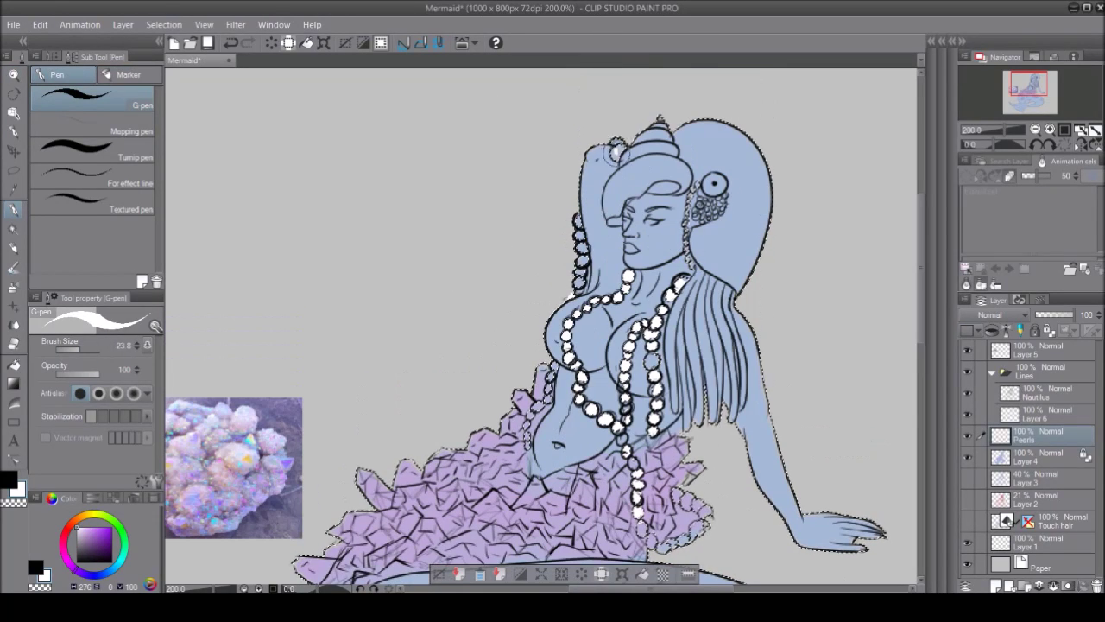
key(ctrl+d)
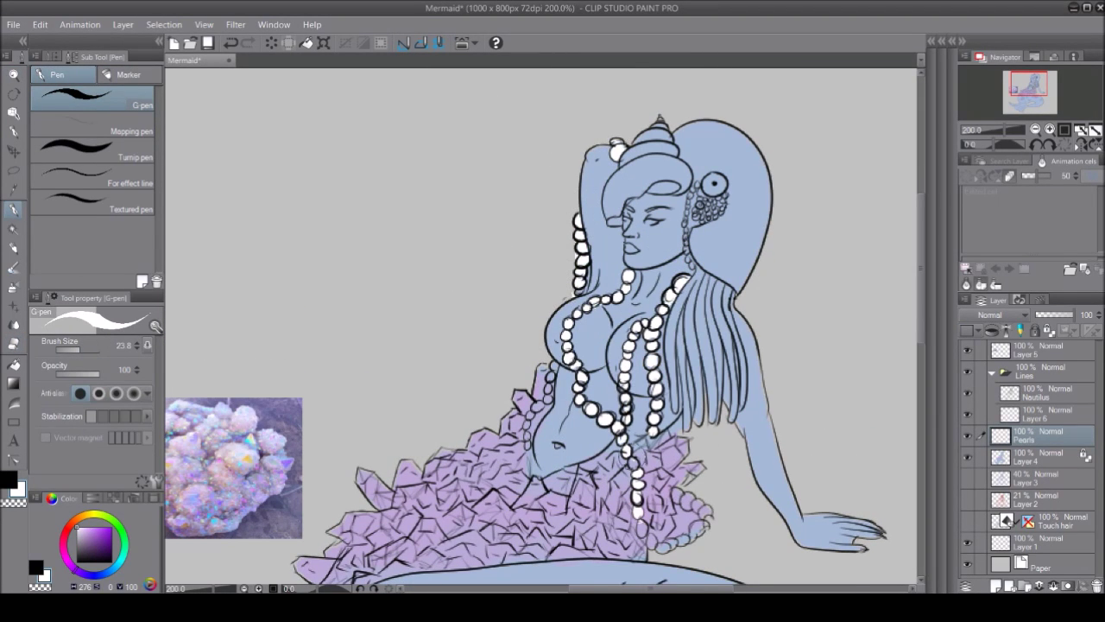
Step: Lasso the lilac crystal areas on the flat colour layer and copy them onto a separate layer
scroll(542, 328, down, 3)
click(1036, 457)
key(m)
drag(371, 209, 197, 259)
scroll(541, 328, down, 3)
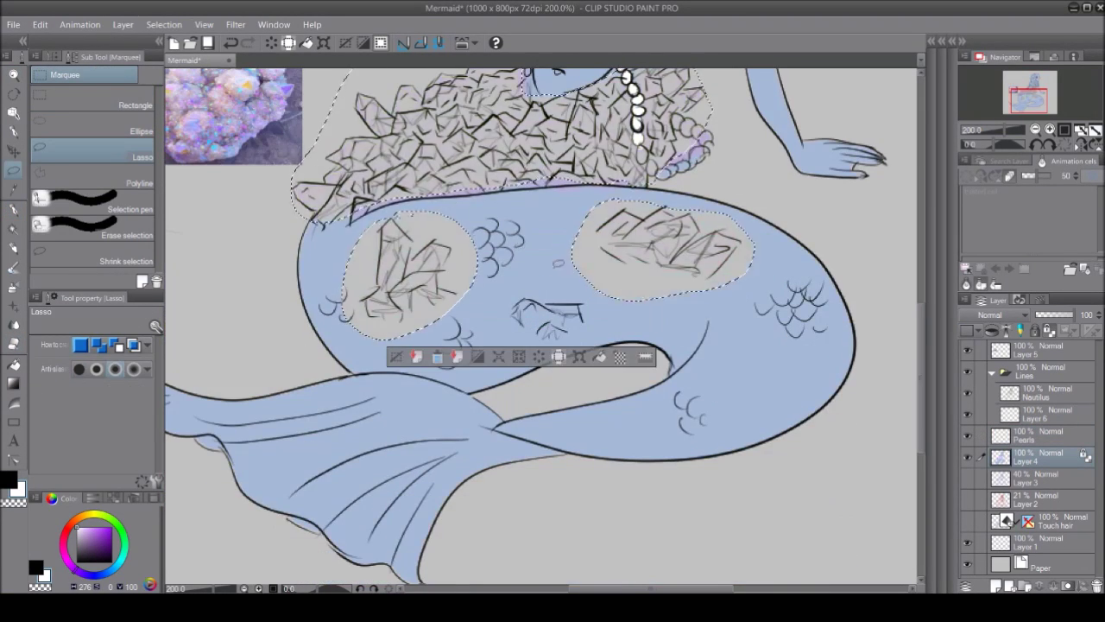
key(ctrl+c)
key(ctrl+v)
Step: Tint the beads a very pale lilac on the Pearls layer, including the hanging loop beside the hip
scroll(542, 328, up, 3)
click(1036, 435)
key(p)
scroll(541, 328, up, 2)
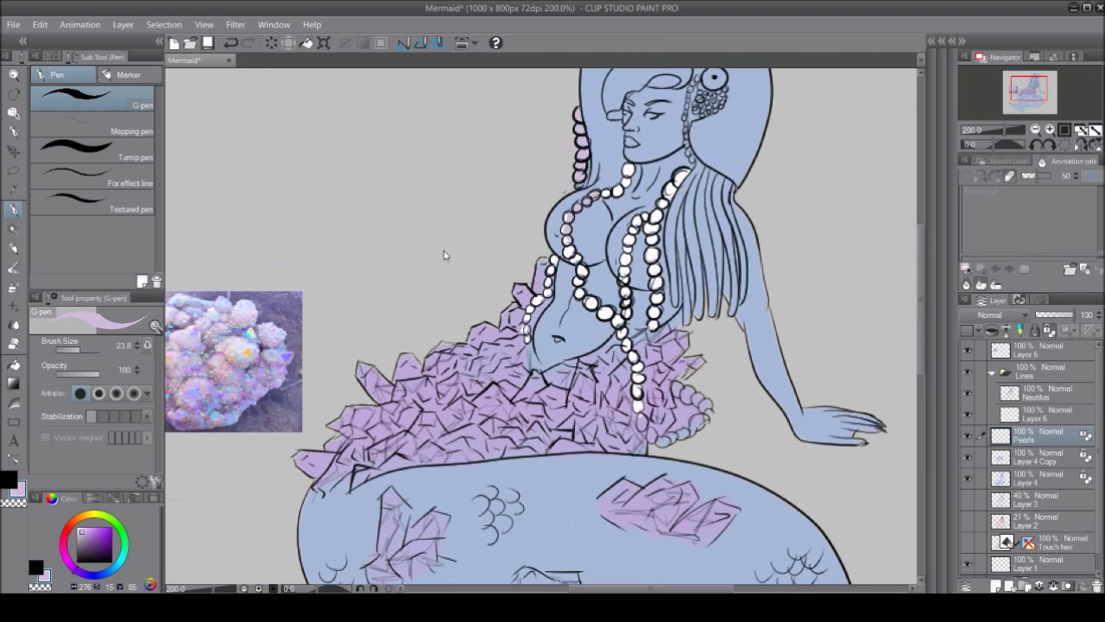
alt+click(625, 238)
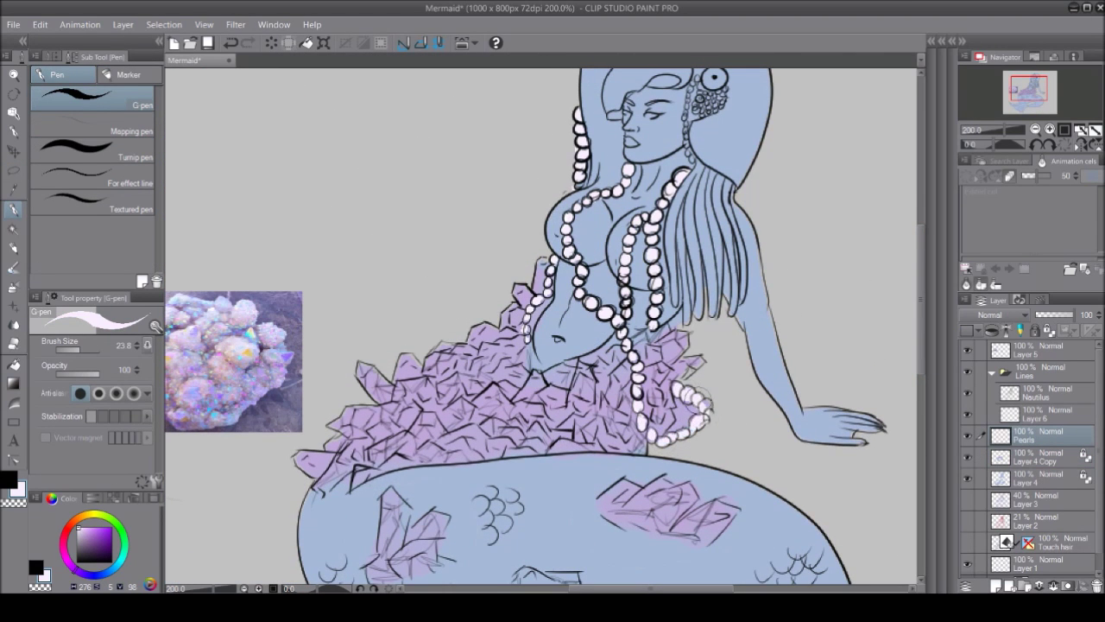
key(e)
key(alt+bracketleft)
Step: Save the file and sample a violet from the crystal reference photo
key(ctrl+s)
key(ctrl+0)
key(i)
key(alt+bracketleft)
click(259, 349)
Step: Try painting the tail and fin violet directly on the flat colour layer with the G-pen at size 45.7
scroll(258, 350, up, 5)
key(ctrl+0)
key(p)
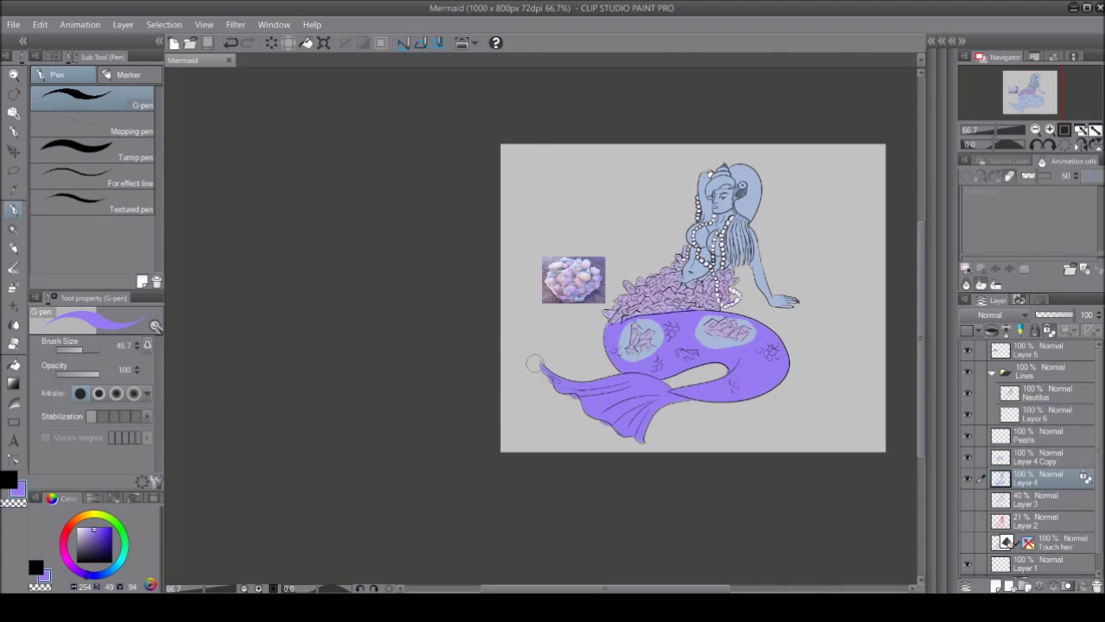
Step: Rename the colour layers Crystal and Base, and fill the coiled tail without the fin violet on a new layer above them
key(alt+bracketright)
key(ctrl+shift+n)
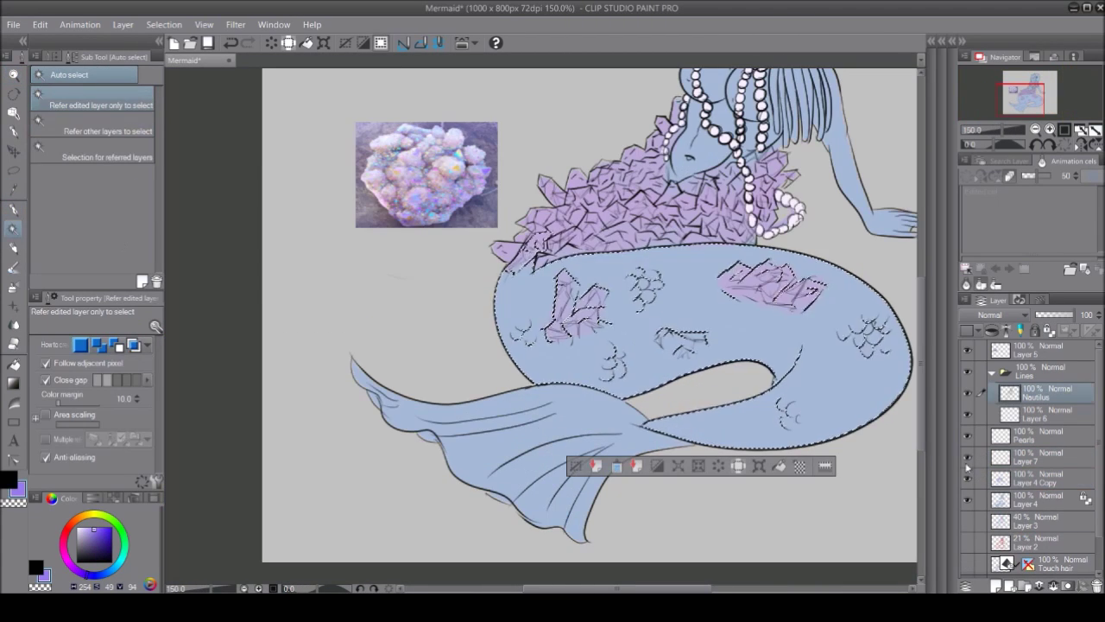
click(1034, 457)
key(alt+Delete)
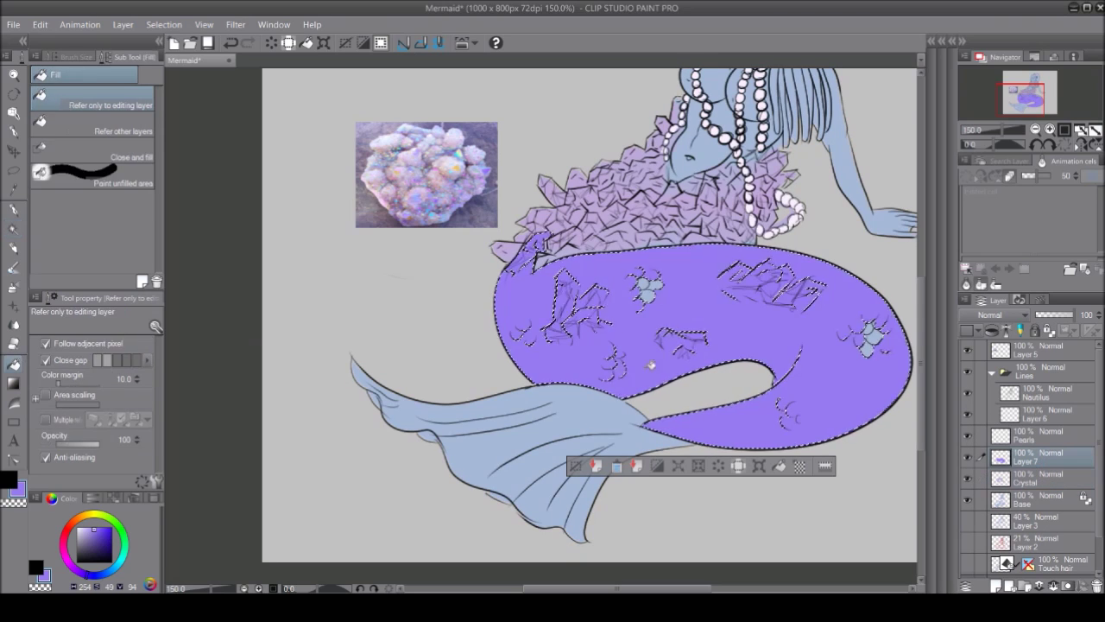
key(ctrl+d)
Step: Lower the violet tail layer's opacity to 36 and dab mint and bright blue accents over the crystals with the G-pen
key(p)
drag(1035, 477, 1034, 453)
drag(1075, 314, 1050, 314)
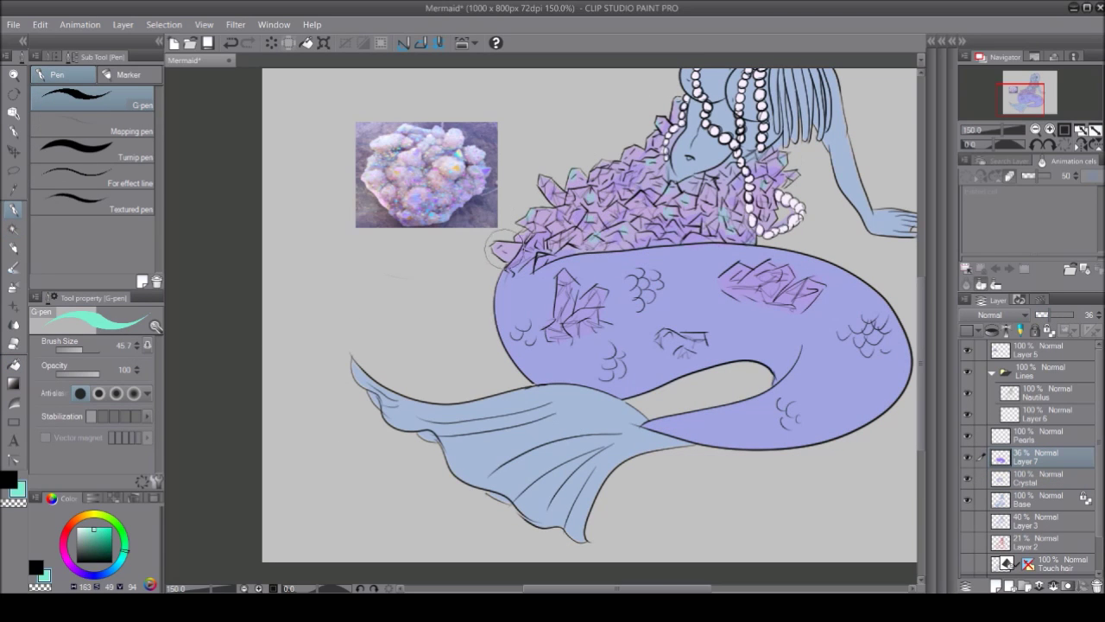
click(83, 573)
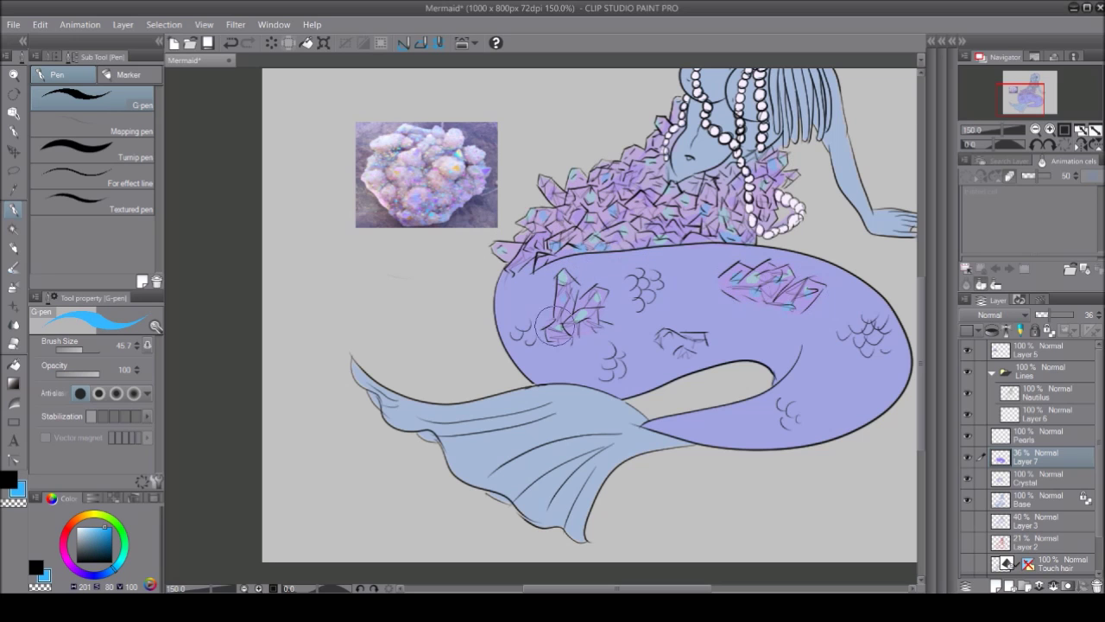
scroll(740, 481, up, 2)
Step: Create an Add (Glow) layer above the violet tail layer and dab glowing blue and violet on the crystals with Smooth watercolor at size 16.1
key(ctrl+shift+n)
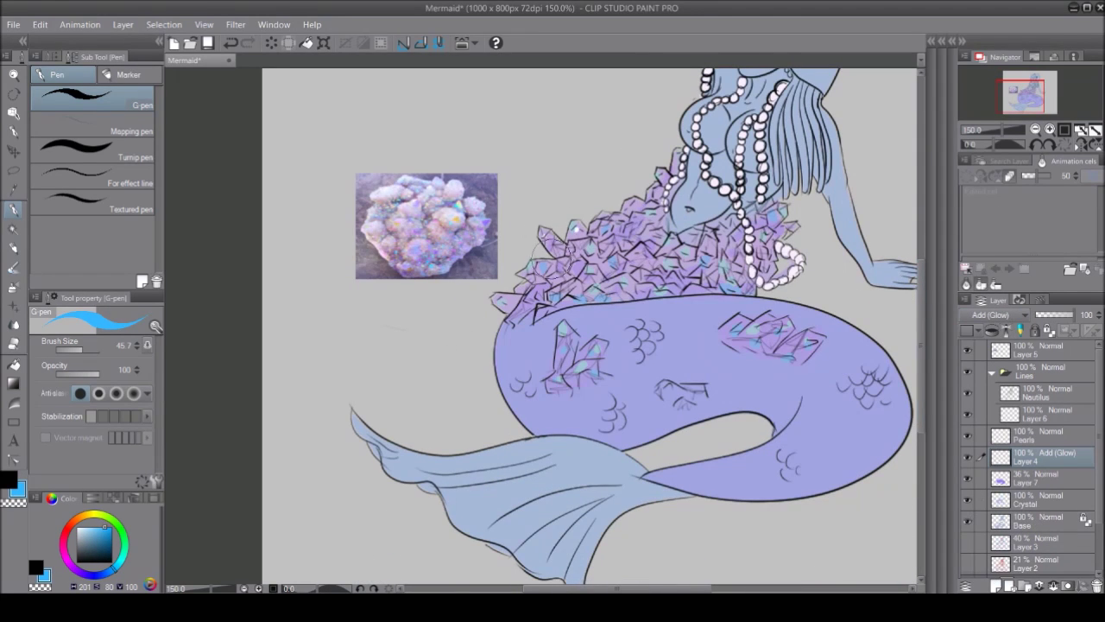
key(b)
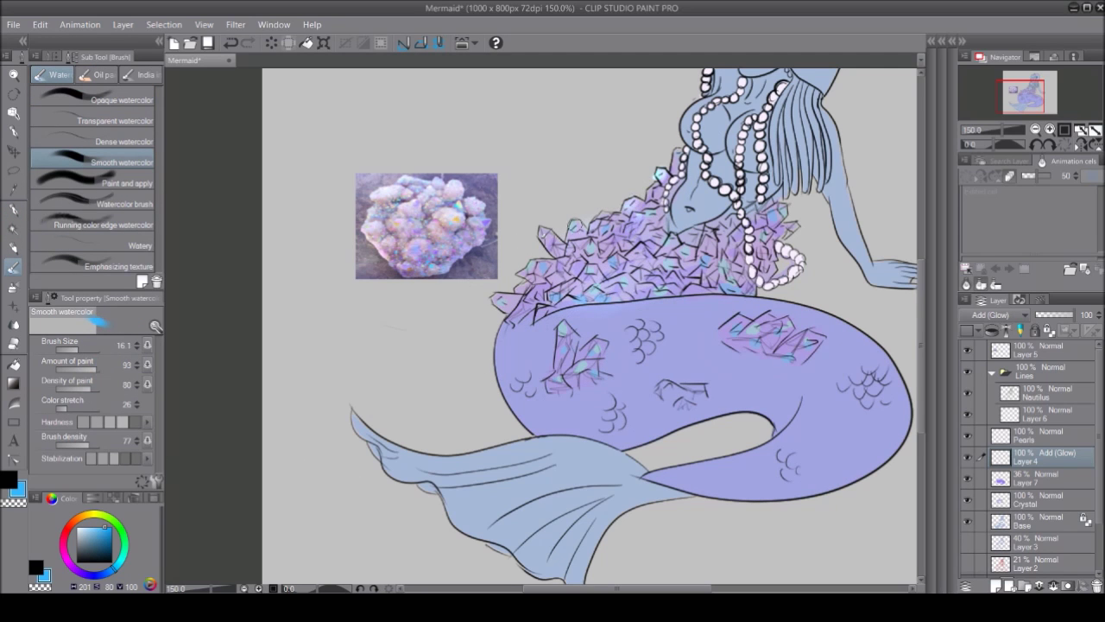
alt+click(636, 256)
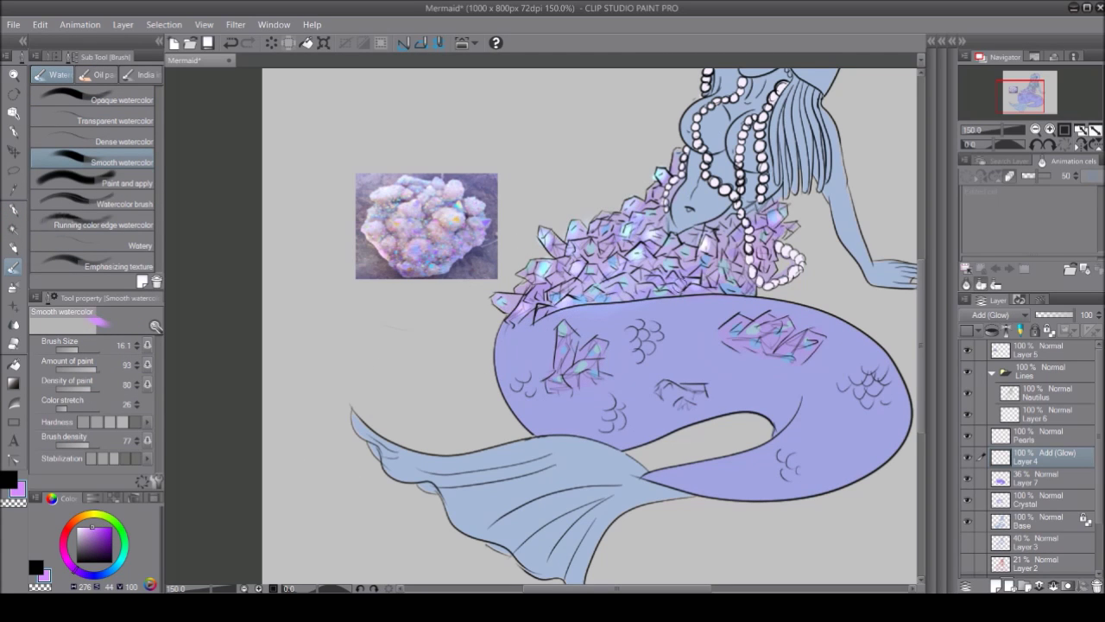
key(ctrl+alt+space)
click(255, 320)
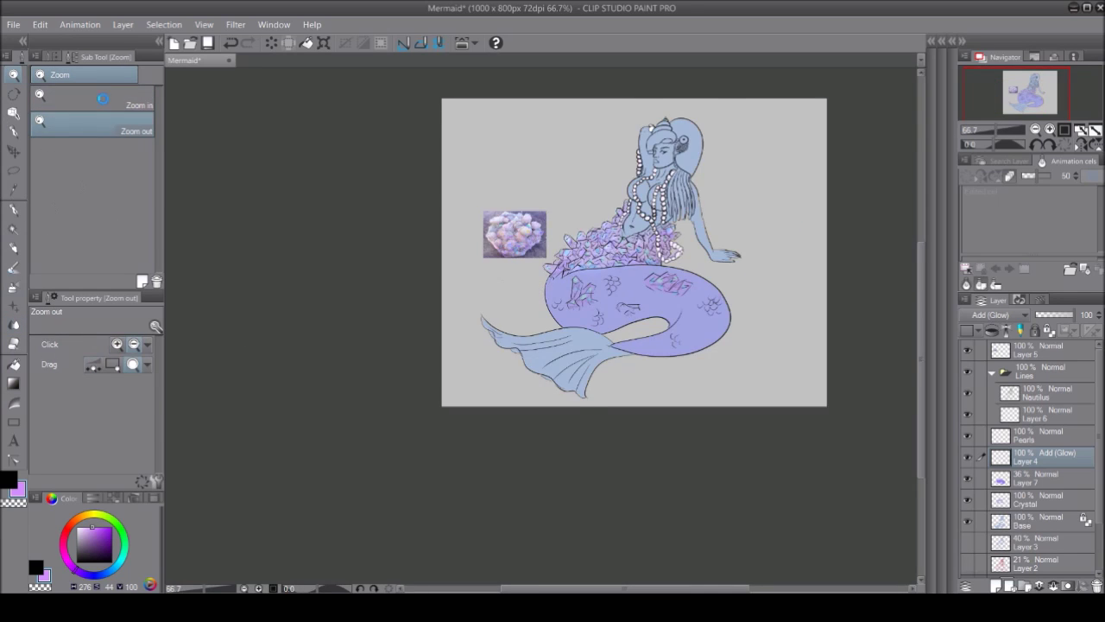
Step: Paint glowing green over the five scale patches on the tail with Smooth watercolor on the Add (Glow) layer
key(ctrl+plus)
key(b)
click(617, 344)
click(495, 388)
click(837, 394)
click(586, 418)
click(763, 471)
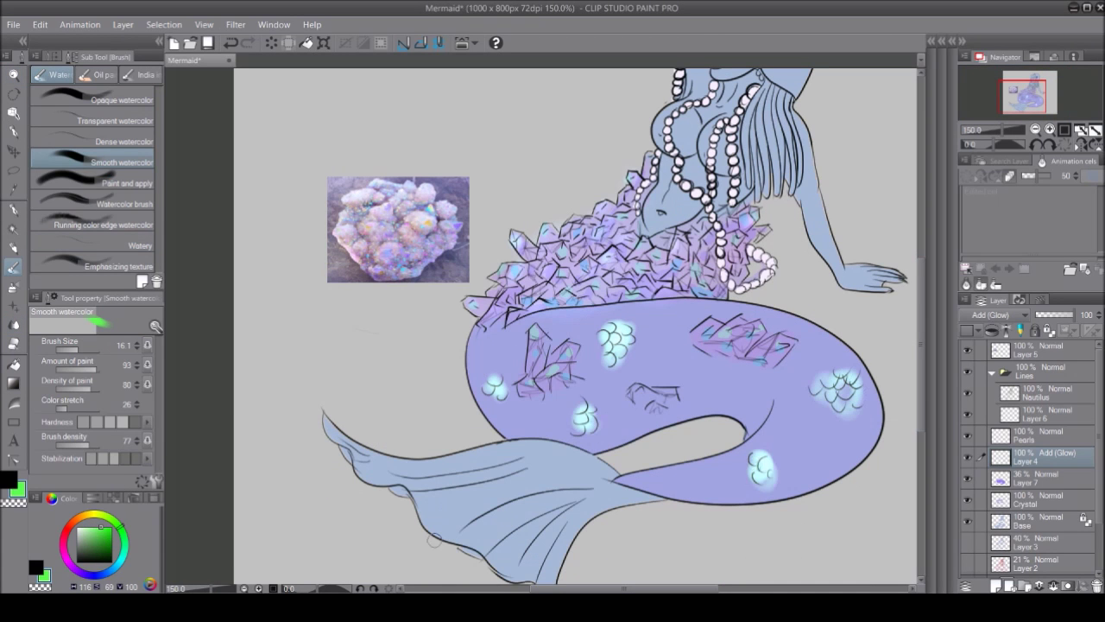
Step: Lock the transparent pixels of the violet tail layer, shade the coiled tail with soft blue and pink-lilac tones, and blend them
click(1036, 478)
drag(466, 393, 726, 432)
mouse_move(651, 498)
mouse_down()
mouse_move(864, 414)
mouse_move(737, 499)
mouse_up()
drag(760, 328, 553, 338)
drag(820, 414, 516, 363)
key(j)
key(ctrl+minus)
key(ctrl+minus)
key(ctrl+minus)
key(ctrl+minus)
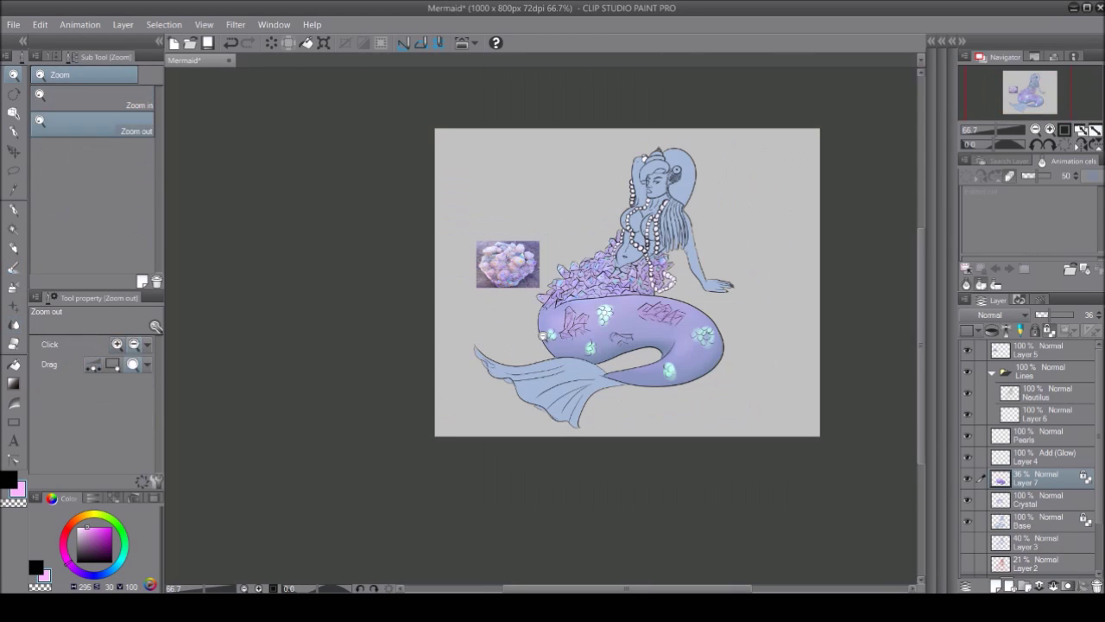
Step: Tone down the scale glow and paint bright glints on the crystal clusters on new layers, including Glow dodge at 40% and Add (Glow)
key(alt+bracketright)
key(b)
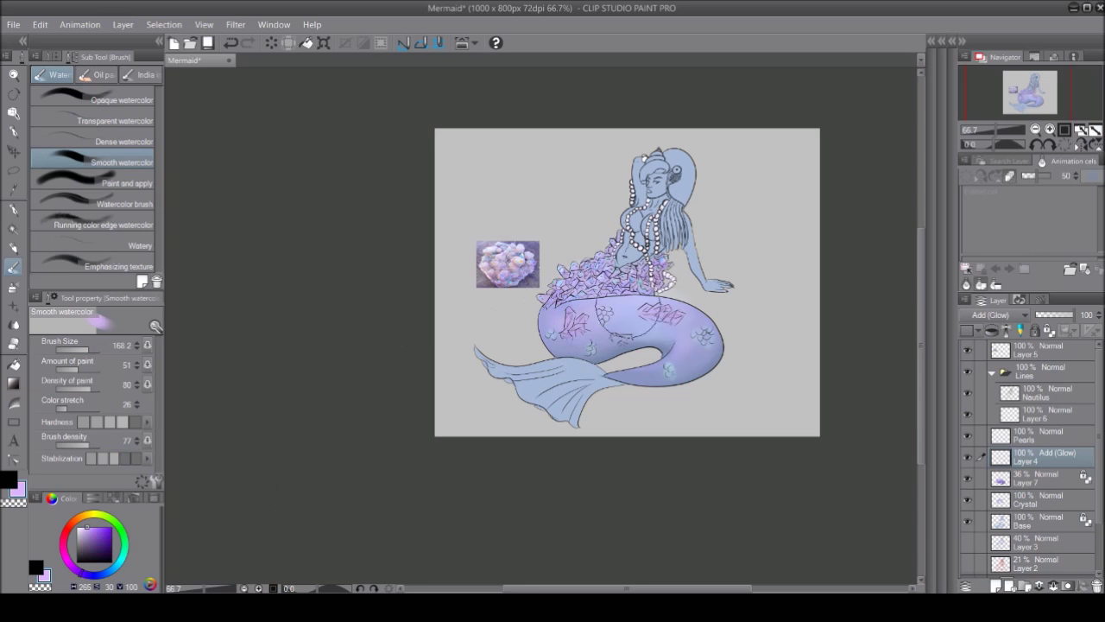
key(ctrl+shift+n)
click(112, 120)
key(ctrl+plus)
key(ctrl+plus)
key(ctrl+plus)
key(ctrl+plus)
key(ctrl+plus)
key(ctrl+plus)
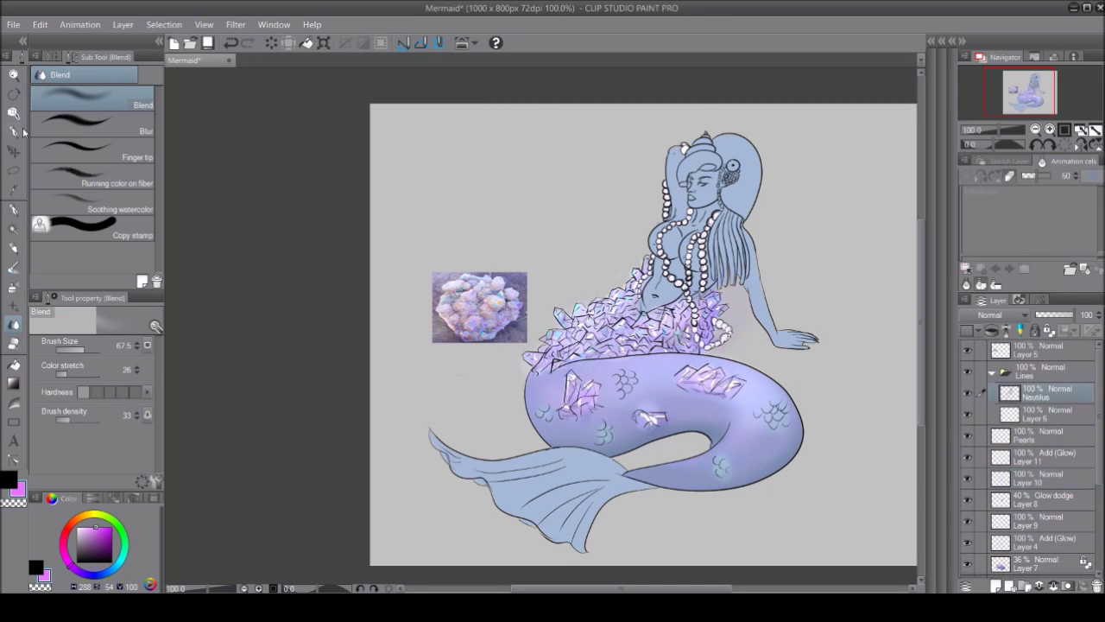
Step: Select the tail fin's area with Auto select on the Nautilus line layer
key(w)
click(430, 471)
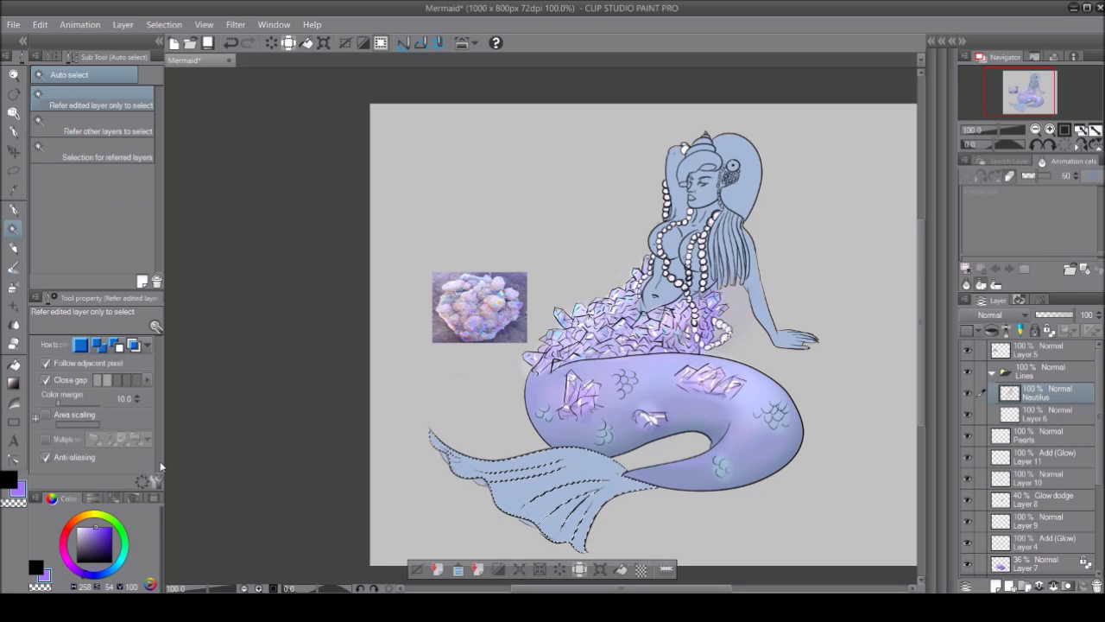
Step: Try painting the selected fin dark violet and pale pink with the watercolor brushes on the Nautilus line layer
key(b)
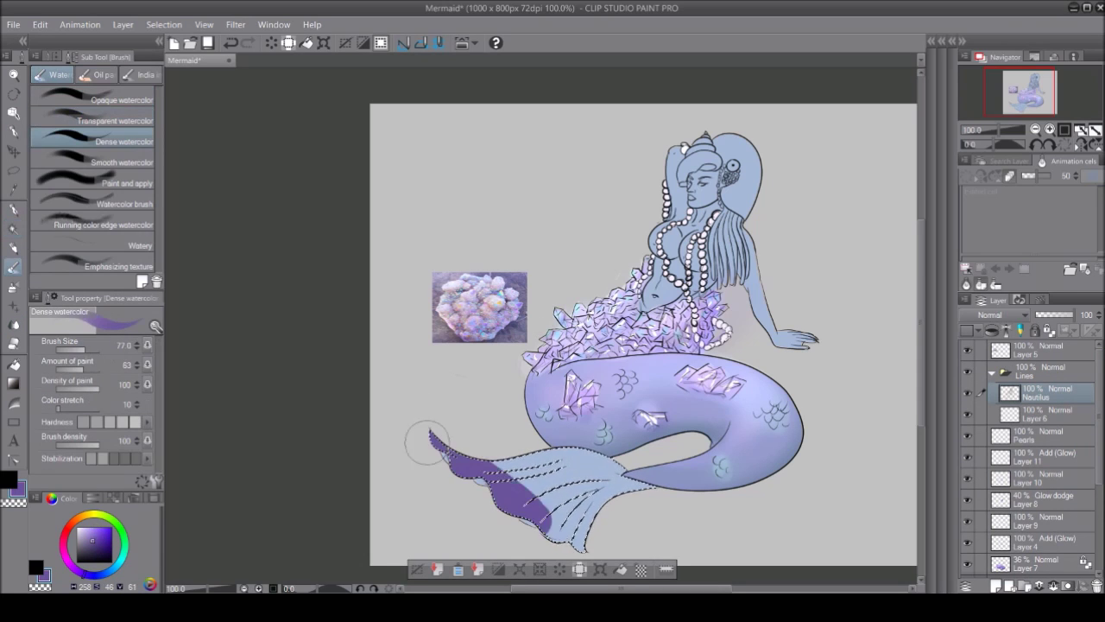
drag(432, 448, 420, 444)
click(120, 162)
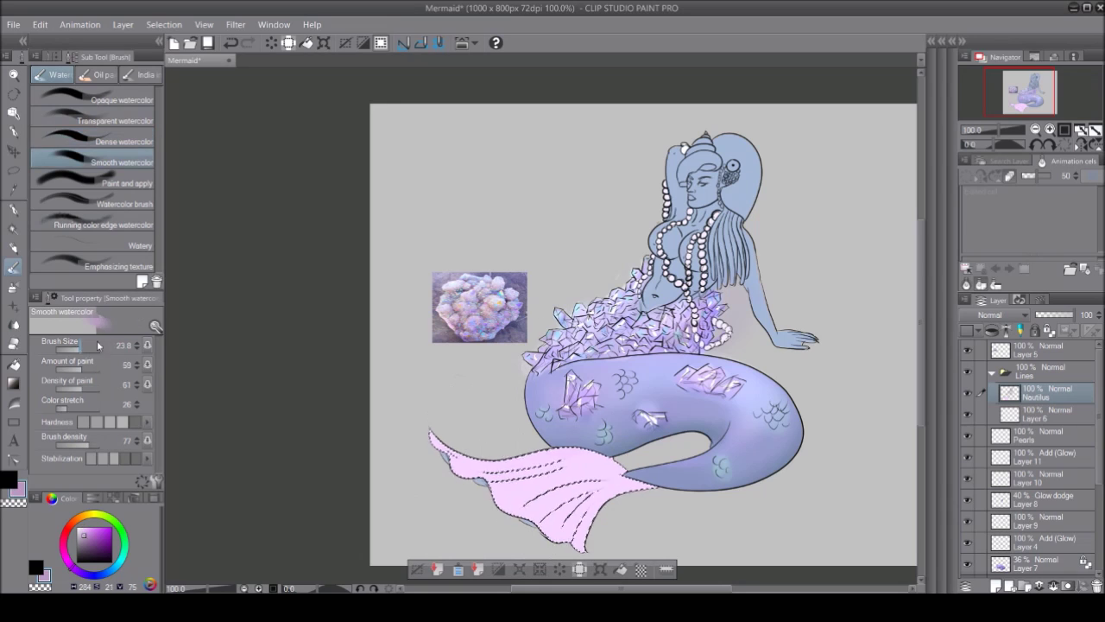
drag(553, 483, 587, 535)
key(ctrl+z)
Step: Paint the fin mauve-pink on Layer 9 with large Smooth watercolor strokes, deselect, fill its missed edge folds with the G-pen, and save
click(1045, 521)
key(bracketleft)
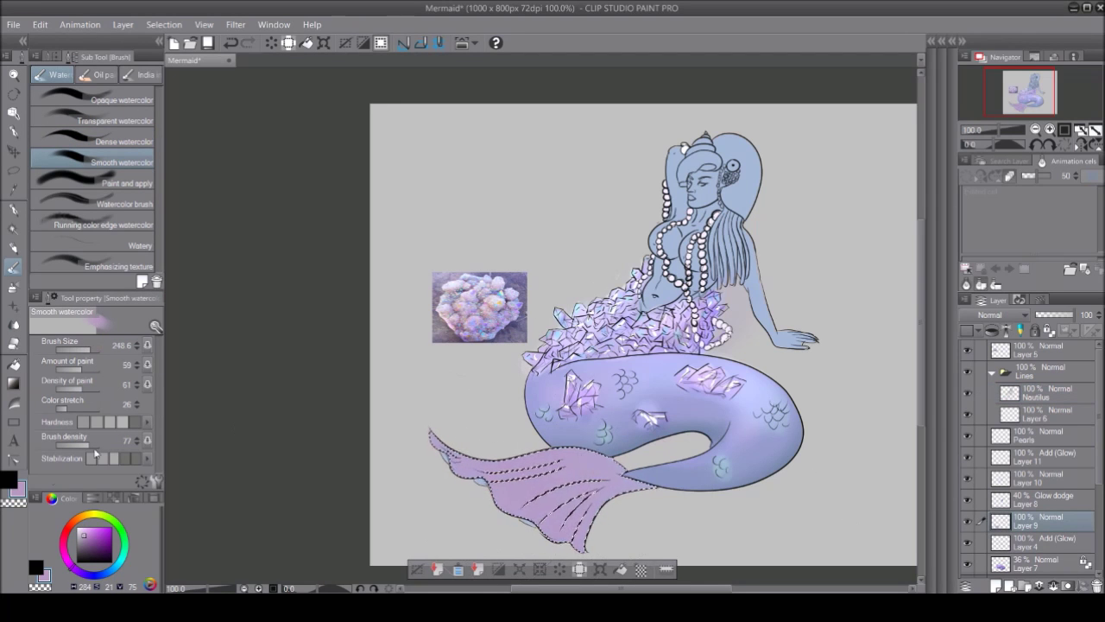
mouse_move(537, 466)
mouse_down()
mouse_move(561, 488)
mouse_move(552, 505)
mouse_move(535, 479)
mouse_move(598, 495)
mouse_move(552, 517)
mouse_move(518, 483)
mouse_up()
key(ctrl+d)
key(p)
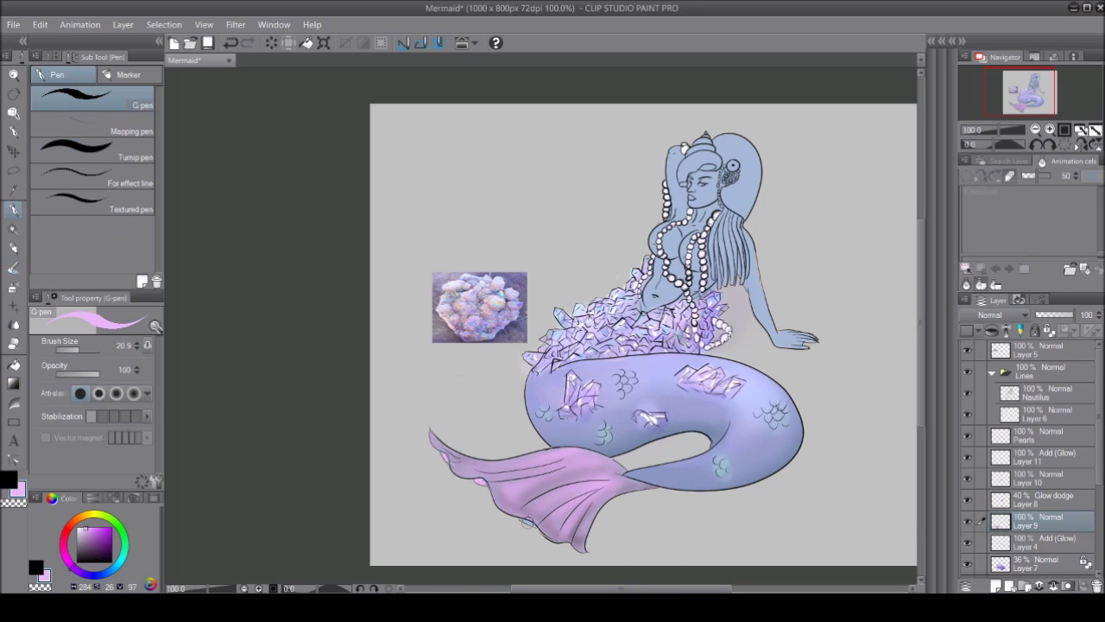
key(ctrl+s)
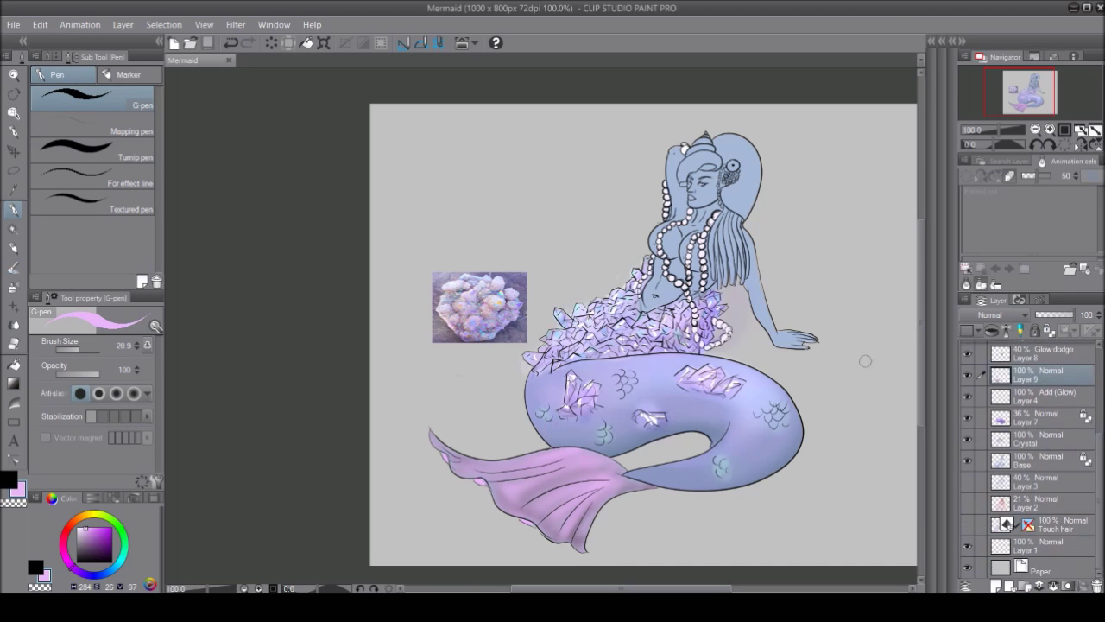
Step: Lock the Pearls layer's transparent pixels and shade the pearl strands grey with Smooth watercolor at size 18.4, blending the shadows
click(1040, 427)
key(b)
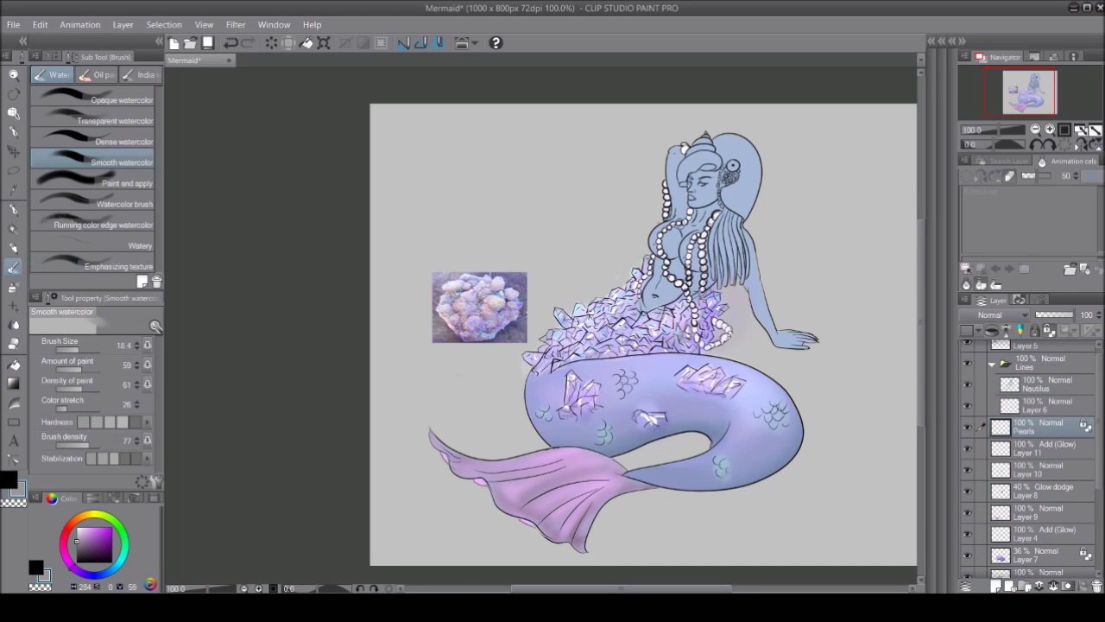
key(j)
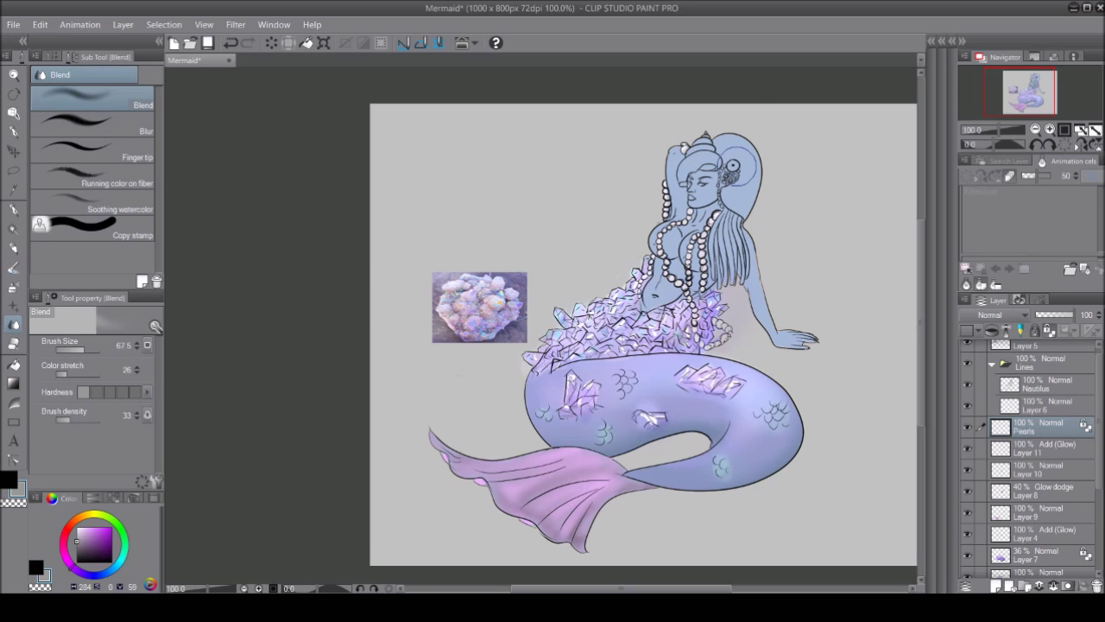
Step: Shade the face, neck and chest on the Base layer with muted violet shadows and light blue highlights, and blend them
ctrl+shift+click(643, 408)
key(b)
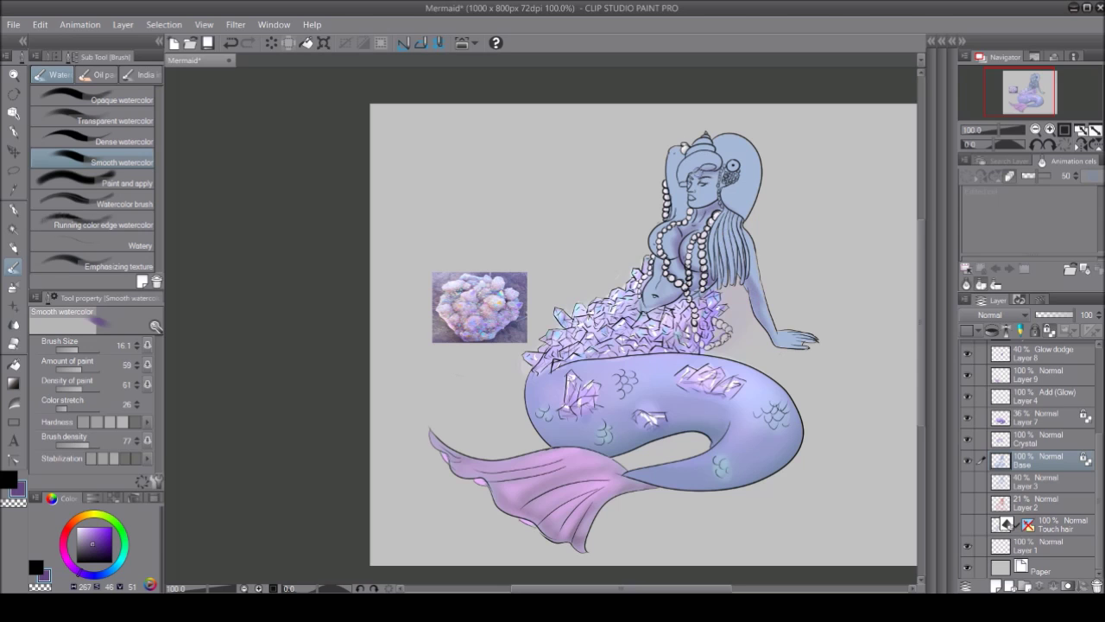
scroll(703, 156, up, 5)
mouse_move(569, 259)
mouse_down()
mouse_move(584, 276)
mouse_move(587, 199)
mouse_move(498, 134)
mouse_up()
key(ctrl+z)
key(ctrl+z)
key(ctrl+z)
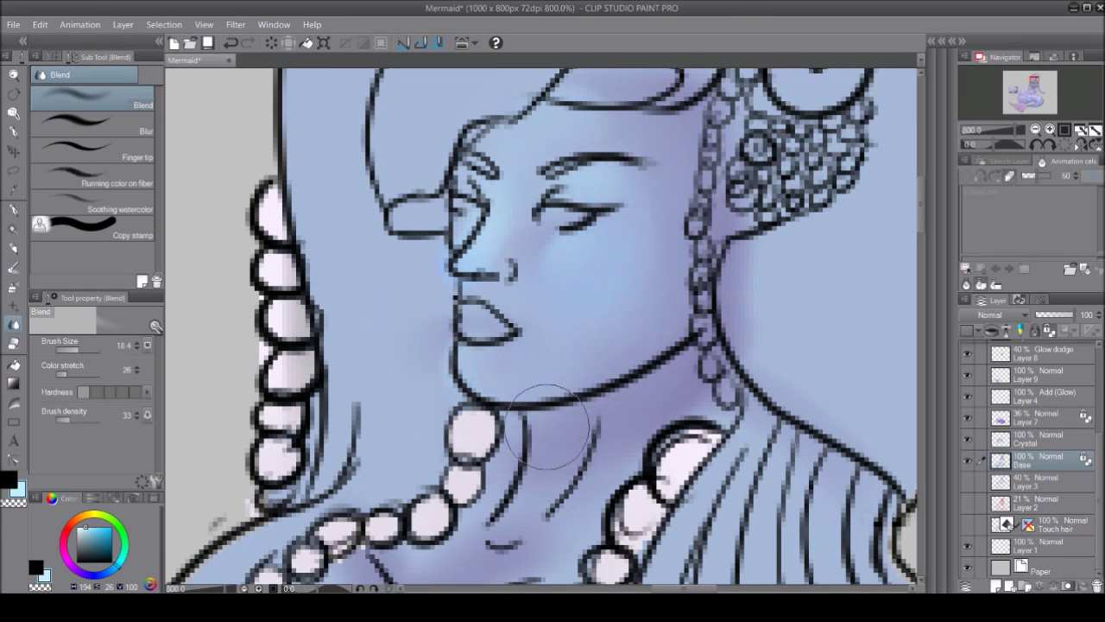
Step: Try painting violet shadows and bright cyan highlights on the eyelids, nose, lips and cheek with Smooth watercolor
key(p)
key(b)
drag(549, 195, 609, 184)
alt+click(518, 225)
mouse_move(518, 225)
mouse_down()
mouse_move(497, 259)
mouse_move(466, 179)
mouse_up()
drag(561, 250, 587, 272)
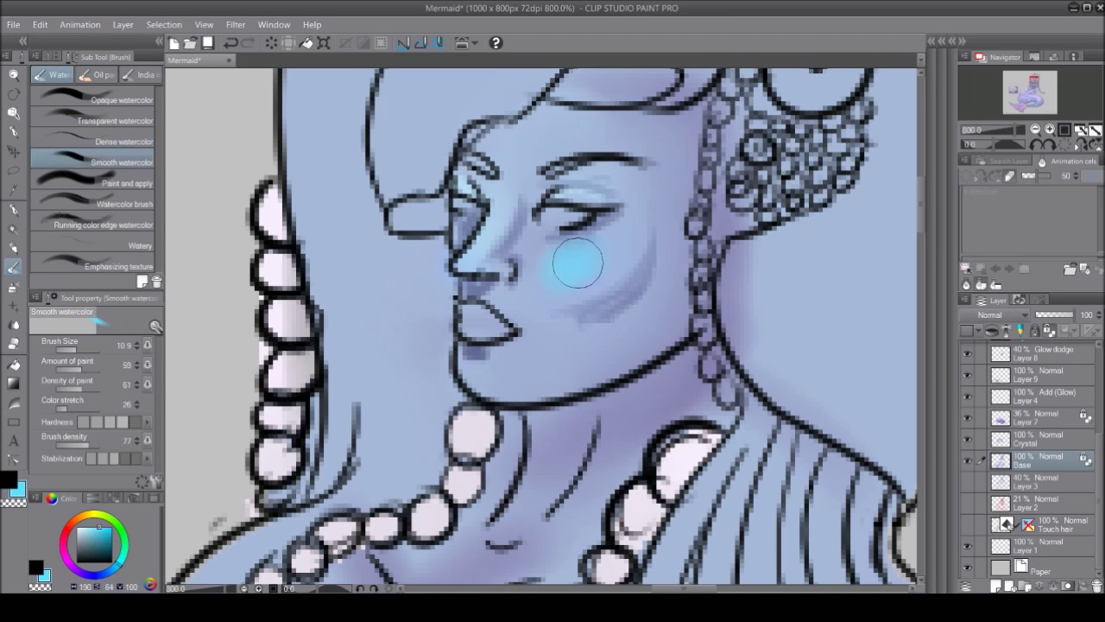
key(b)
drag(483, 216, 471, 259)
key(ctrl+z)
key(ctrl+z)
Step: Airbrush highlights on the forehead, nose bridge and cheek and dark blue shadows around the eyes, nose, jaw and neck, and blend them
drag(553, 250, 580, 284)
drag(518, 130, 483, 225)
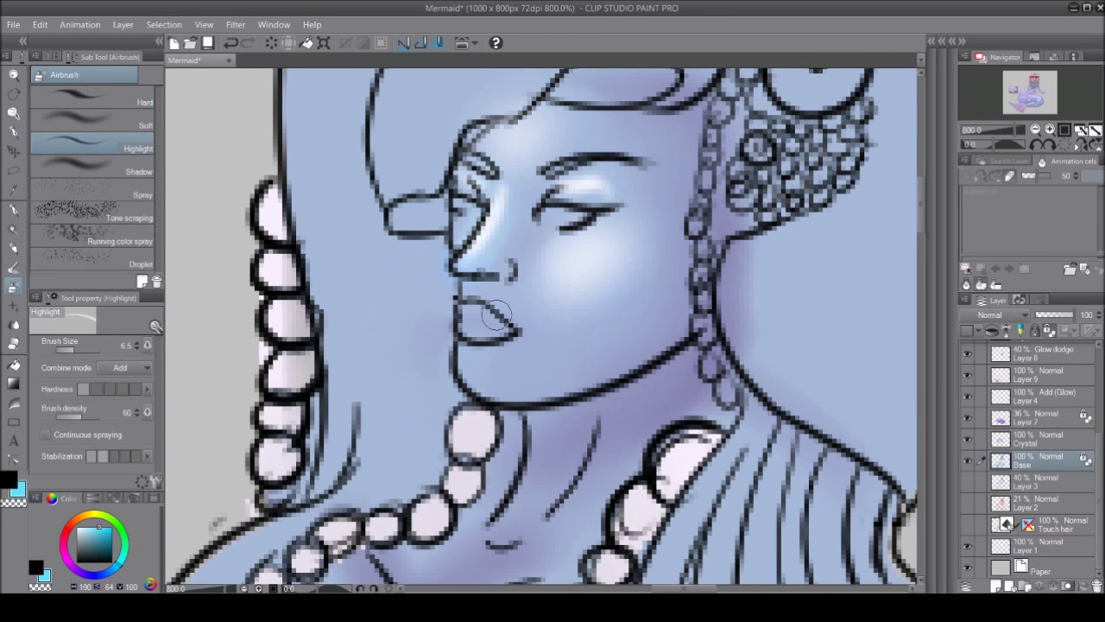
click(90, 171)
mouse_move(544, 197)
mouse_down()
mouse_move(605, 200)
mouse_move(552, 449)
mouse_up()
key(j)
scroll(544, 328, down, 5)
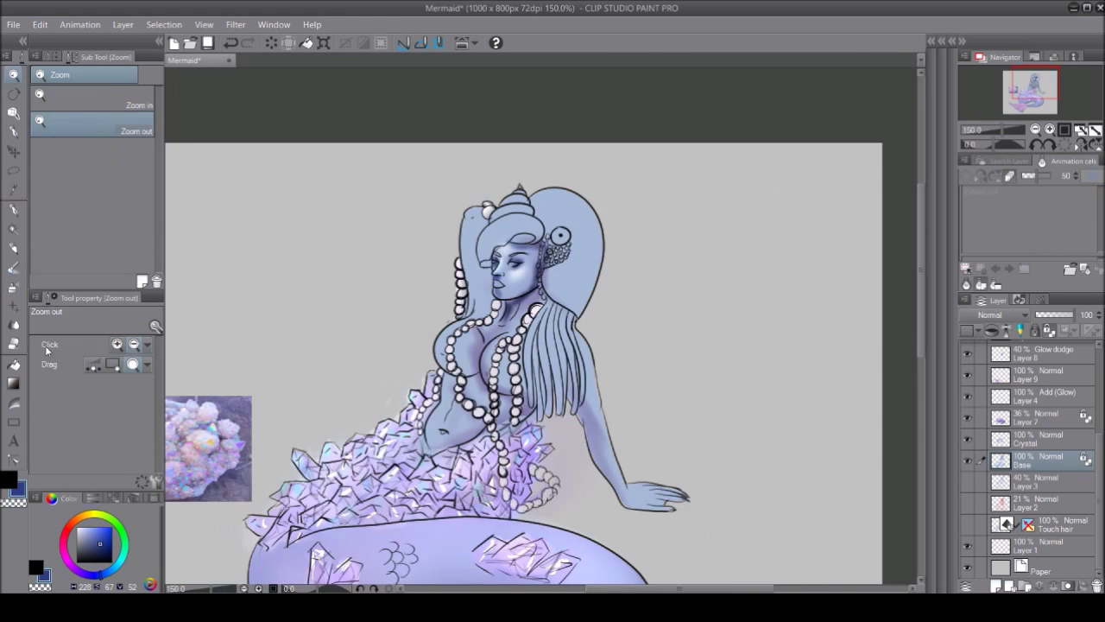
scroll(544, 328, up, 5)
drag(466, 259, 501, 283)
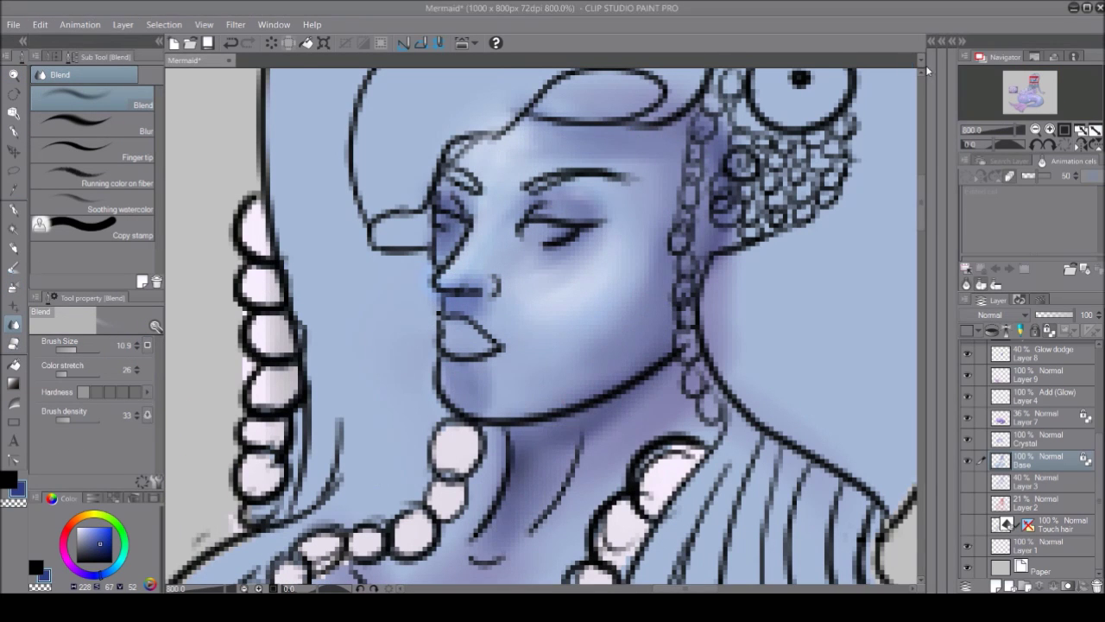
scroll(195, 448, down, 6)
Step: Add lilac-pink tints to the forehead, nose, cheek and chin with the Shadow airbrush at size 9.6, and blend them at density 22
key(j)
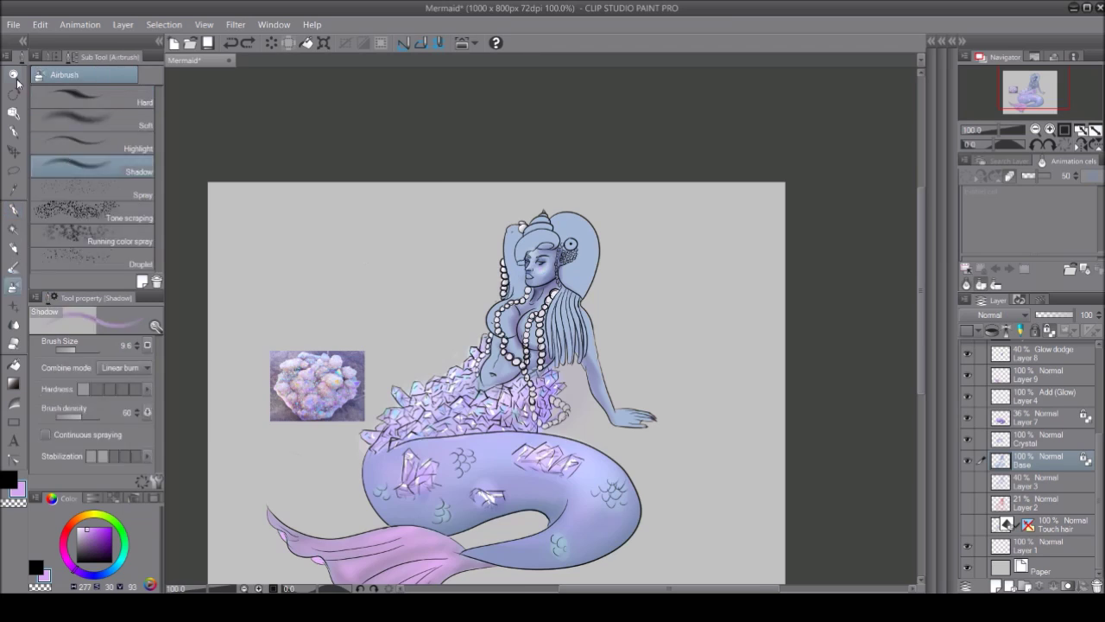
scroll(545, 270, up, 6)
drag(524, 282, 476, 101)
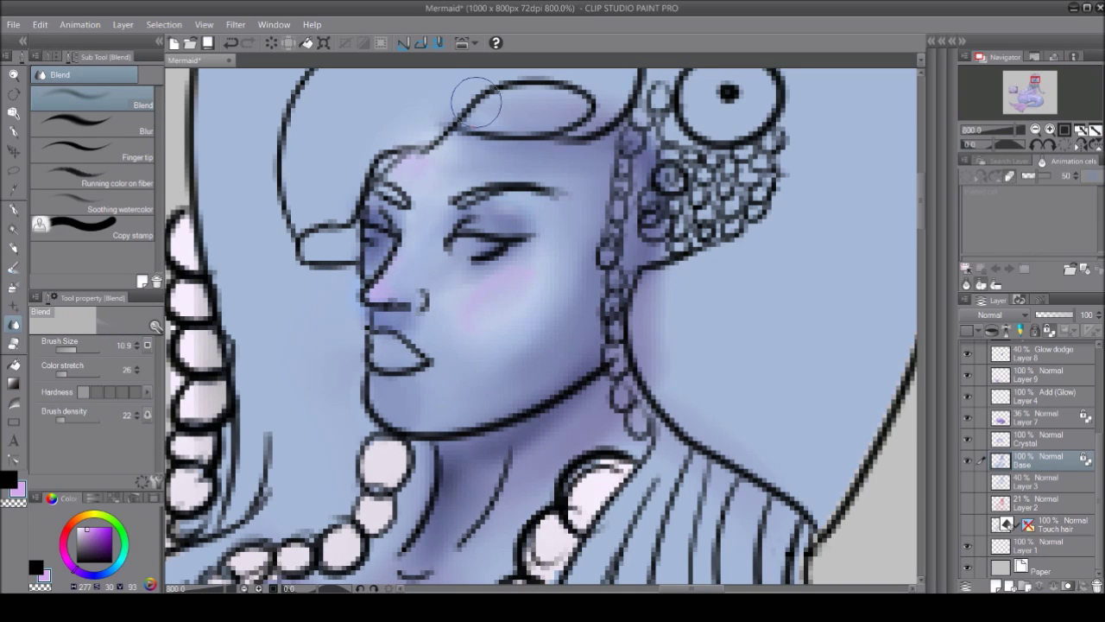
scroll(243, 428, down, 3)
scroll(243, 428, up, 3)
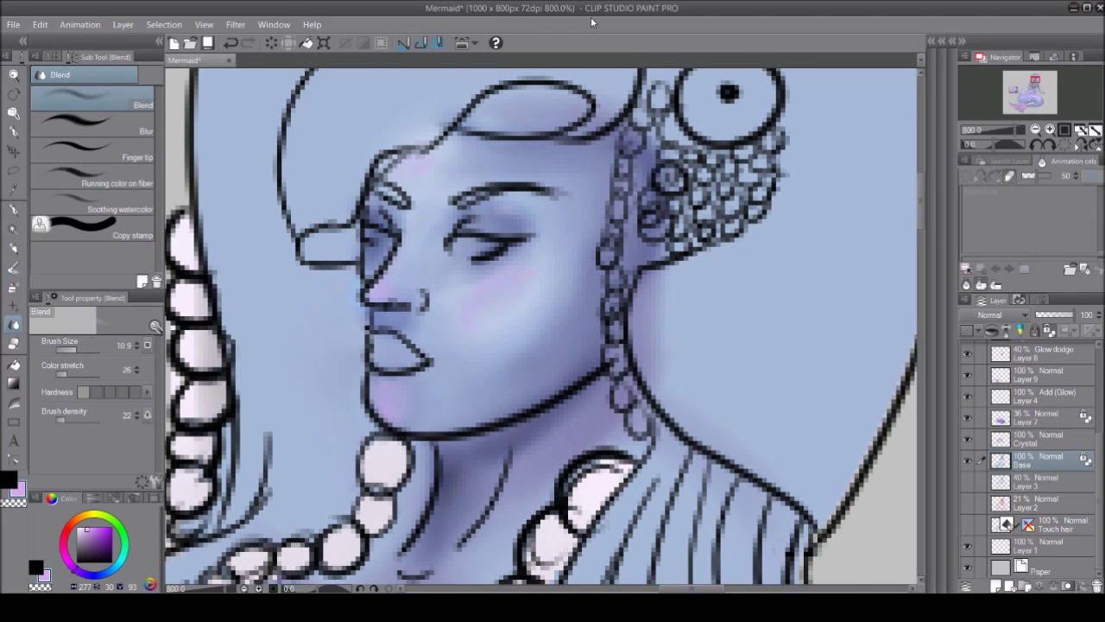
Step: Paint the whites of both eyes with the G-pen and colour the irises purple, reducing the brush size to 1.8
key(p)
drag(444, 217, 380, 237)
drag(449, 252, 357, 247)
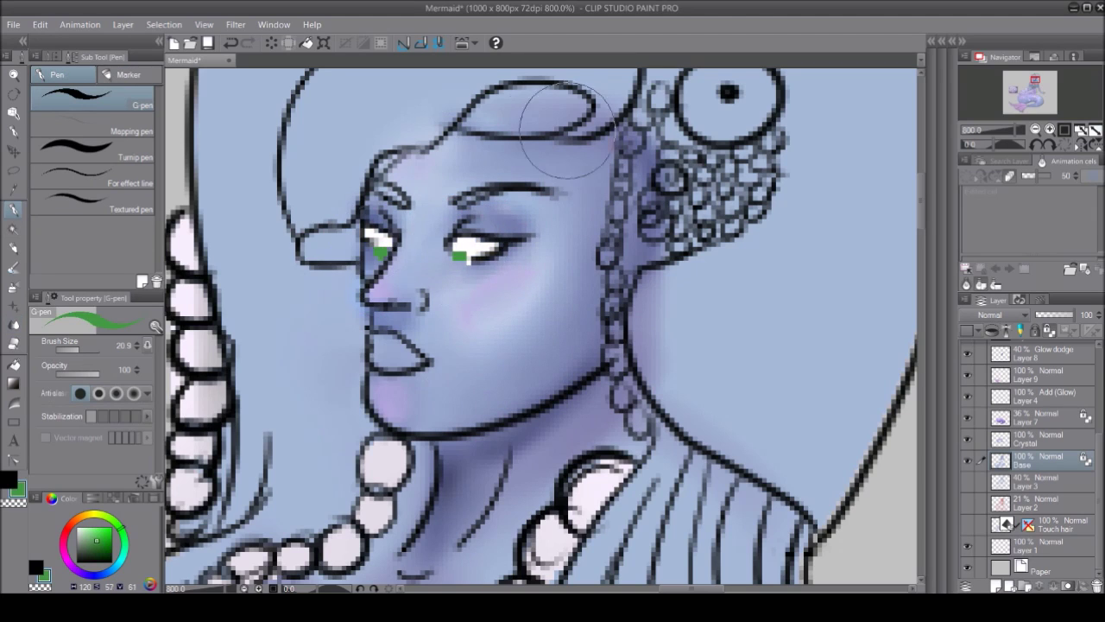
drag(76, 349, 62, 349)
drag(466, 249, 480, 250)
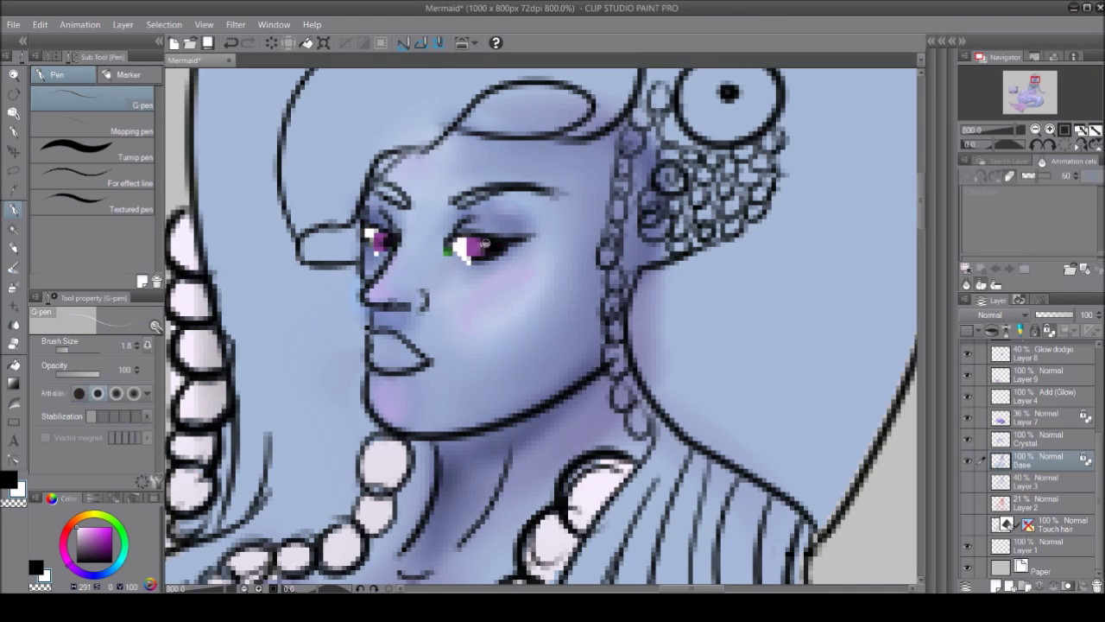
Step: Colour the inner eyebrows turquoise and add blue-violet shadow around the eyelids, nose and under the chin
key(b)
click(97, 529)
drag(377, 190, 405, 202)
mouse_move(458, 202)
mouse_down()
mouse_move(505, 191)
mouse_move(414, 226)
mouse_move(431, 285)
mouse_up()
click(95, 527)
drag(449, 389, 561, 449)
Step: Paint the lips dark red with small pale highlights using the G-pen at size 1.8, and save the file
click(13, 113)
drag(518, 345, 259, 345)
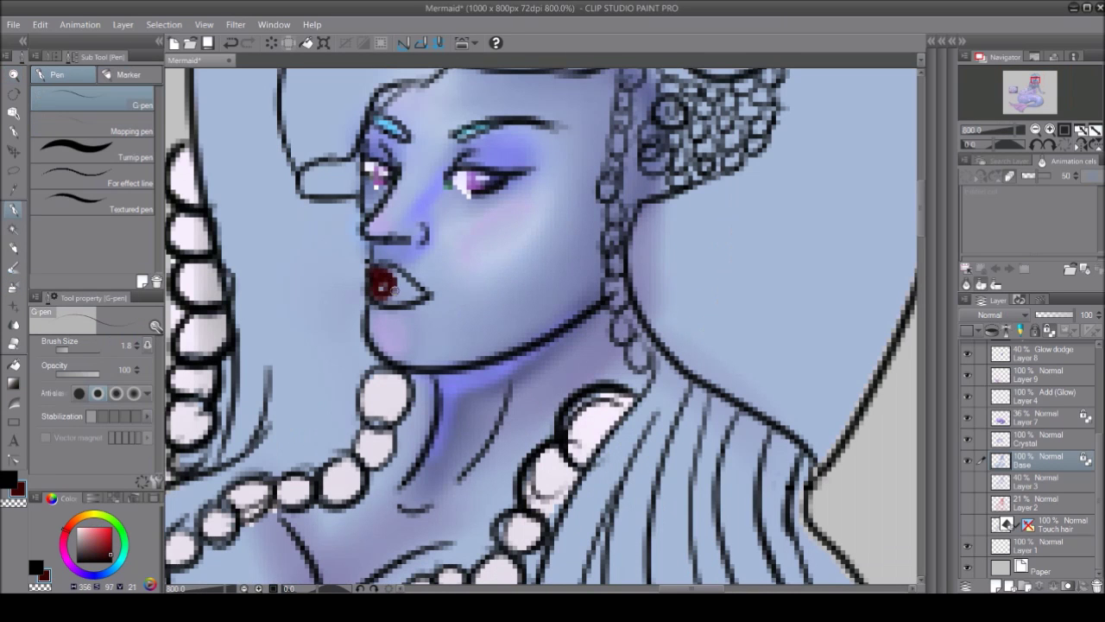
drag(376, 272, 411, 297)
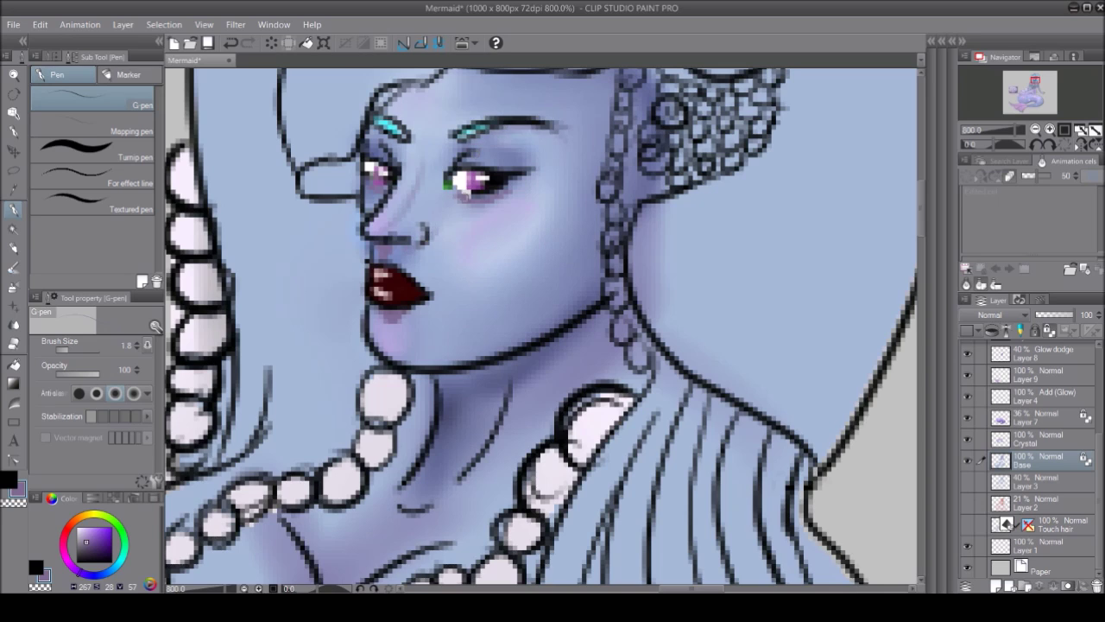
click(553, 279)
click(552, 279)
key(ctrl+s)
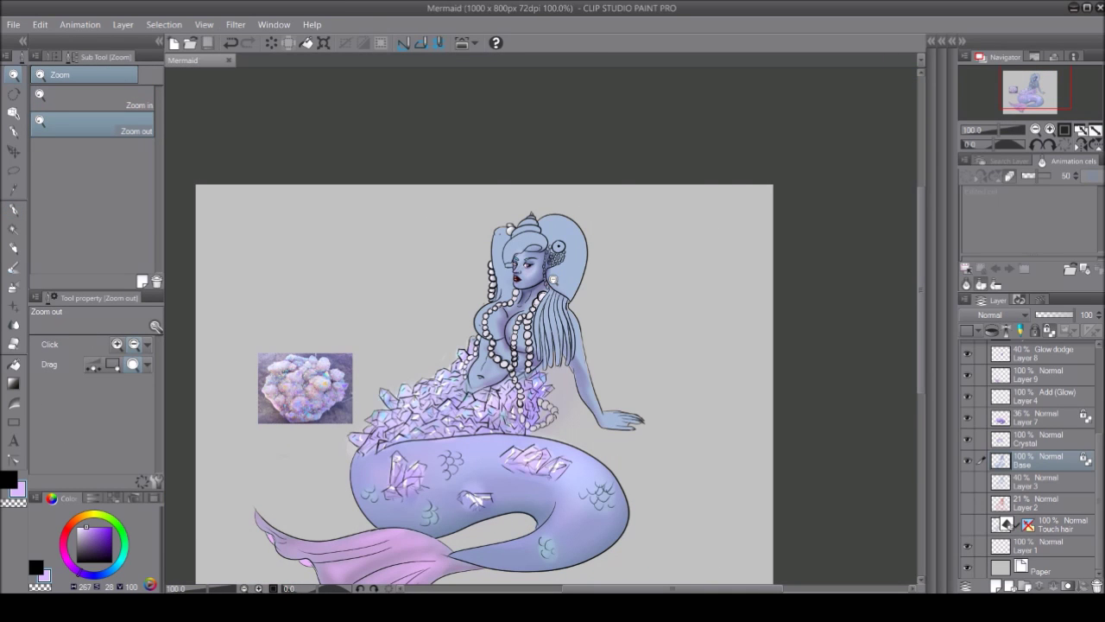
Step: Shade the raised arm, chest and torso with dark violet using the Shadow airbrush at size 23.8
key(b)
key(b)
key(b)
alt+click(505, 324)
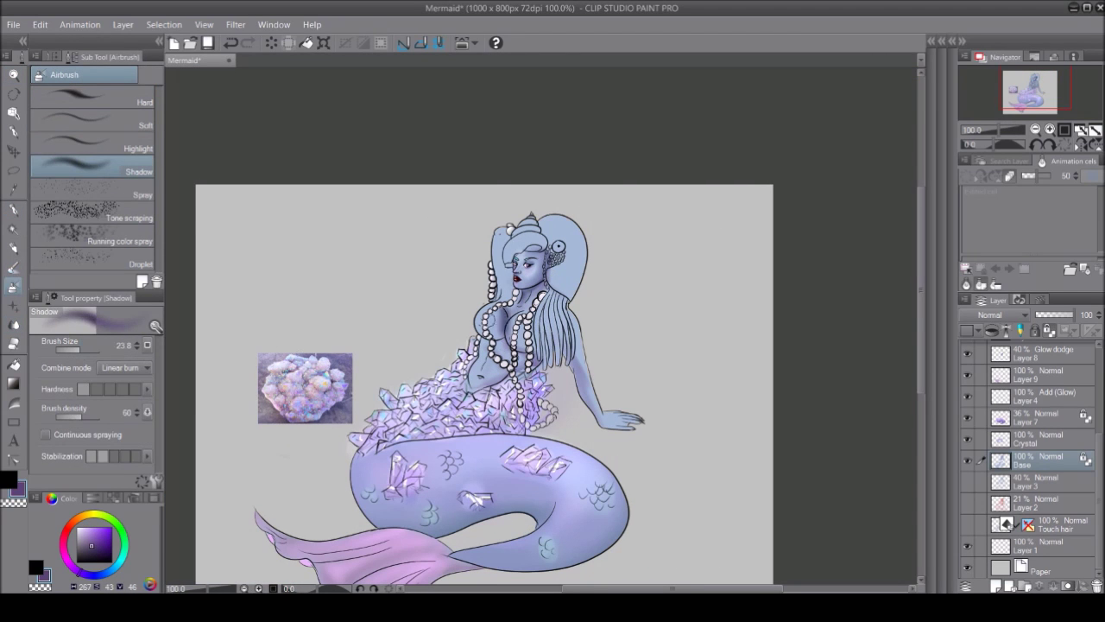
drag(505, 323, 495, 378)
Step: Try tinting the raised arm, chest and belly pink with the Soft airbrush at size 52.1
click(92, 121)
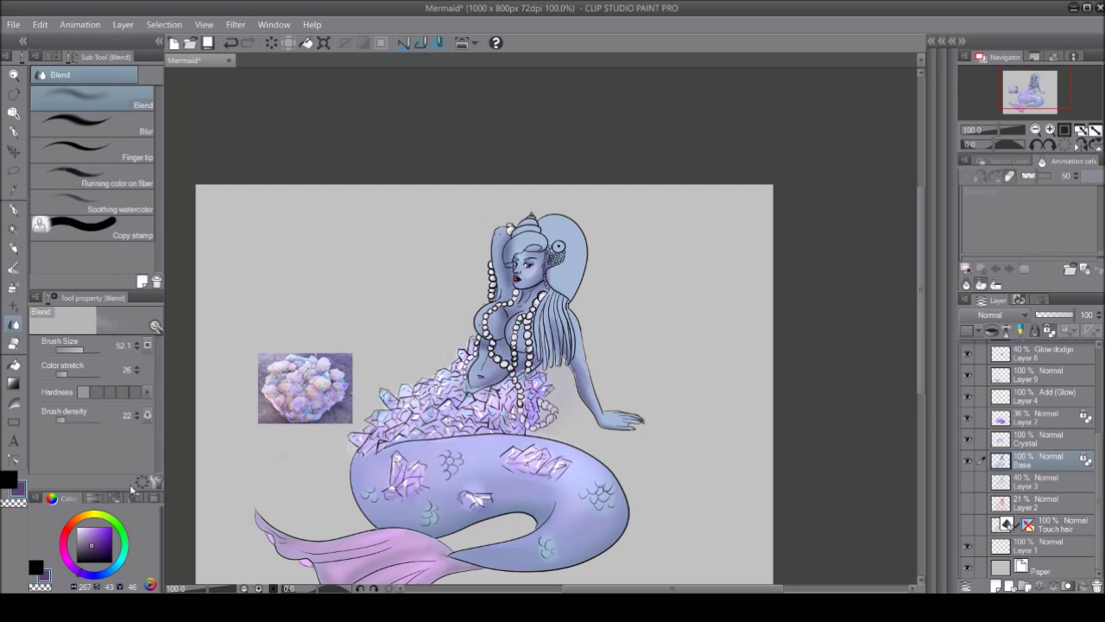
click(62, 549)
mouse_move(470, 307)
mouse_down()
mouse_move(488, 345)
mouse_move(505, 319)
mouse_up()
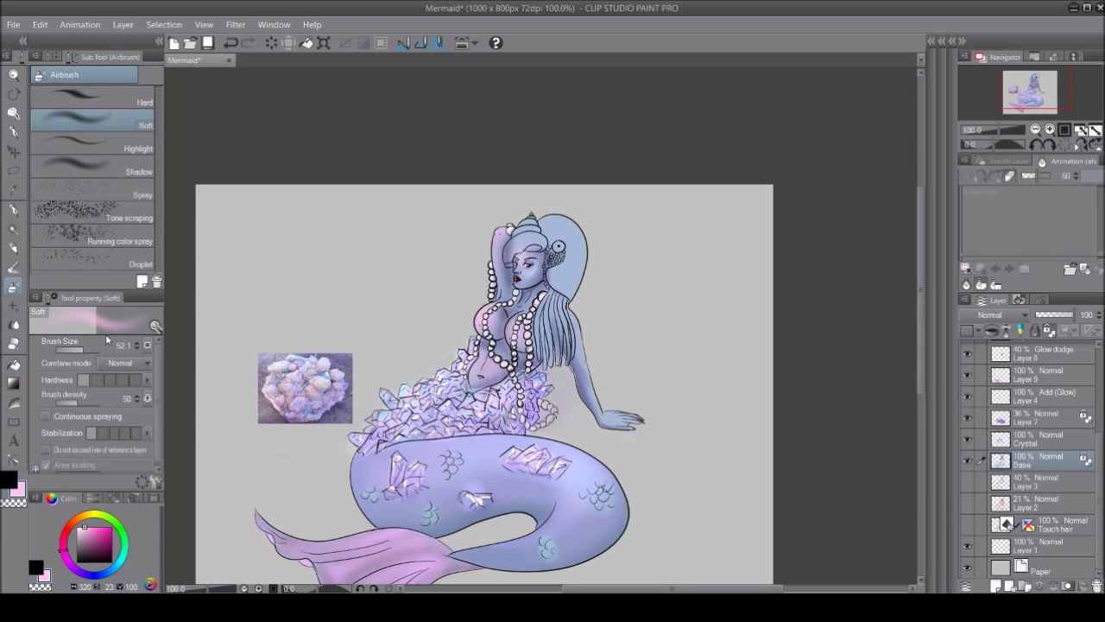
Step: Repaint the skin, crown shell and hair in flat light periwinkle with the Smooth watercolor brush at size 27.1
key(j)
key(b)
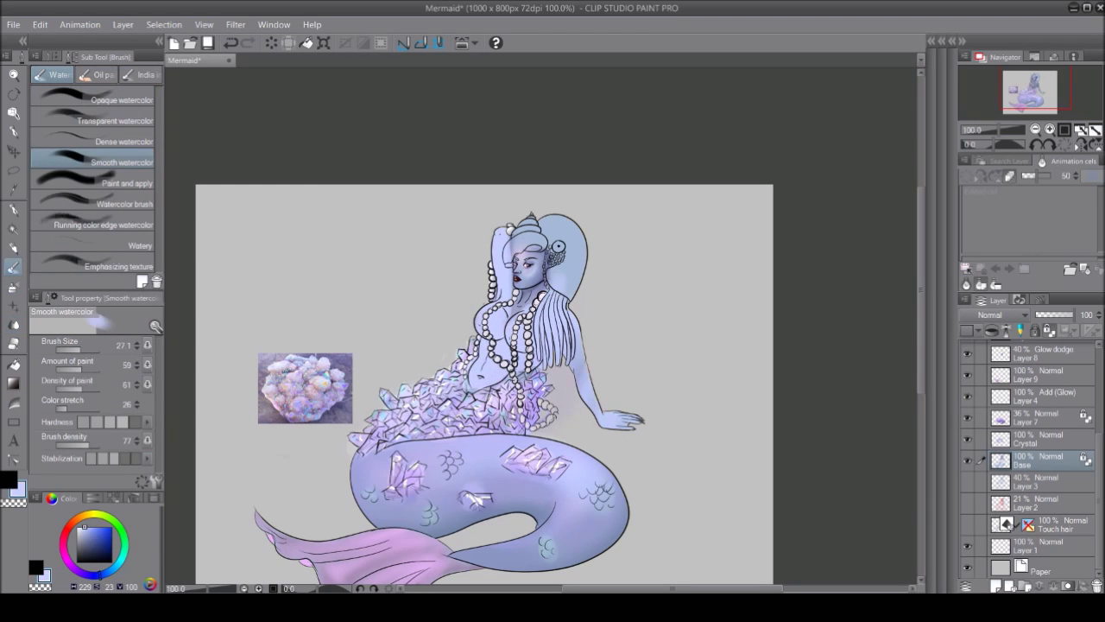
click(86, 531)
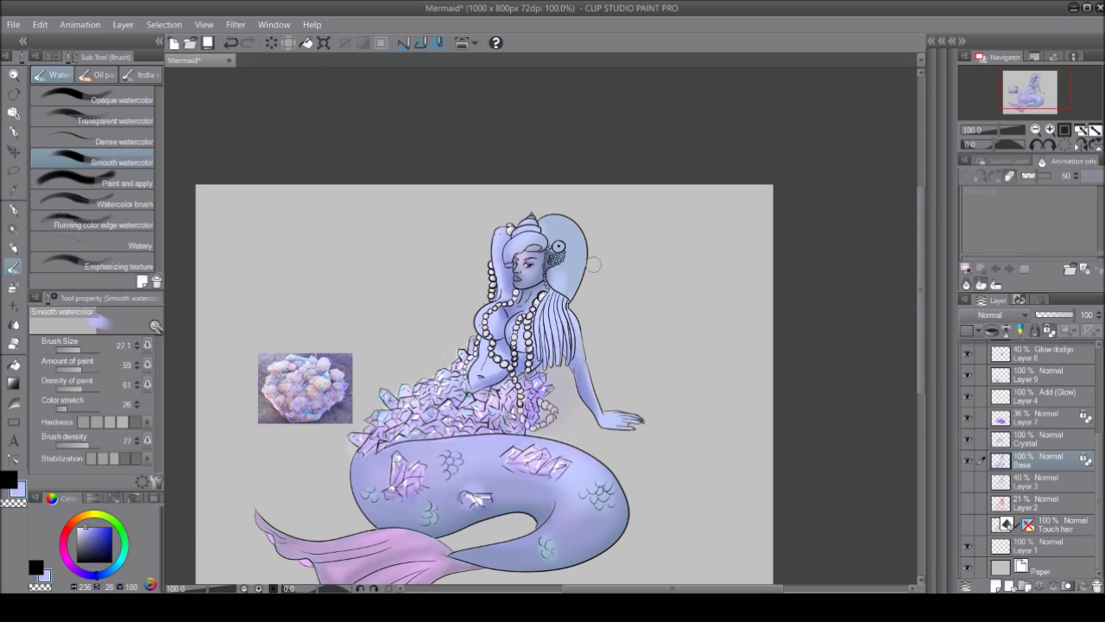
key(ctrl+z)
key(b)
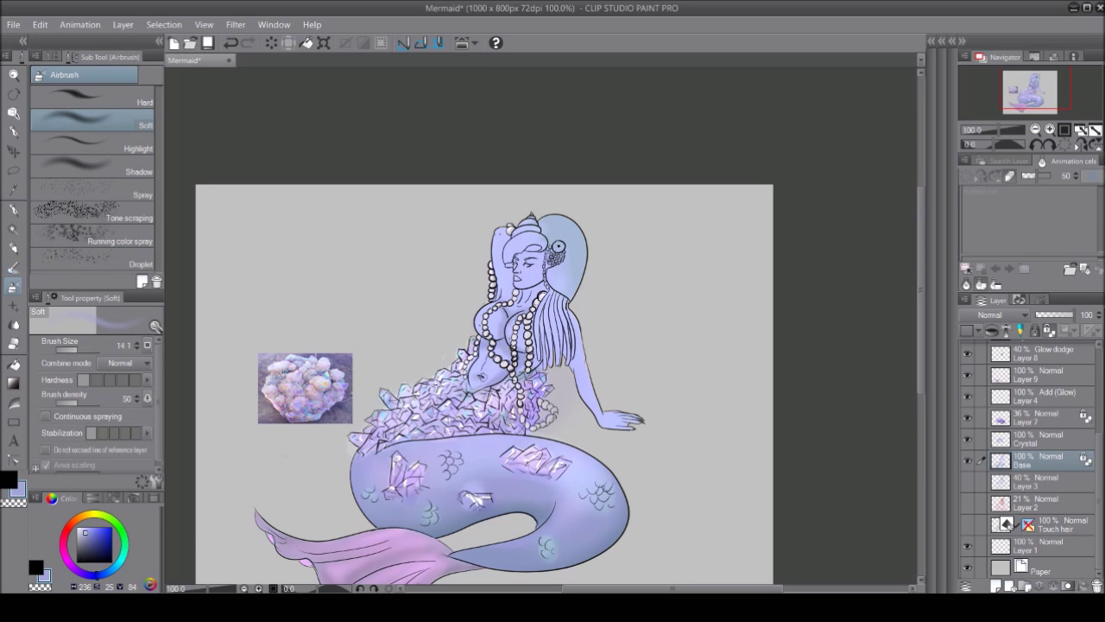
Step: Shade the neck, hair and torso with the Shadow airbrush at size 23.8, and the eyelids, nose and jaw at size 7.4
click(92, 164)
drag(475, 373, 484, 384)
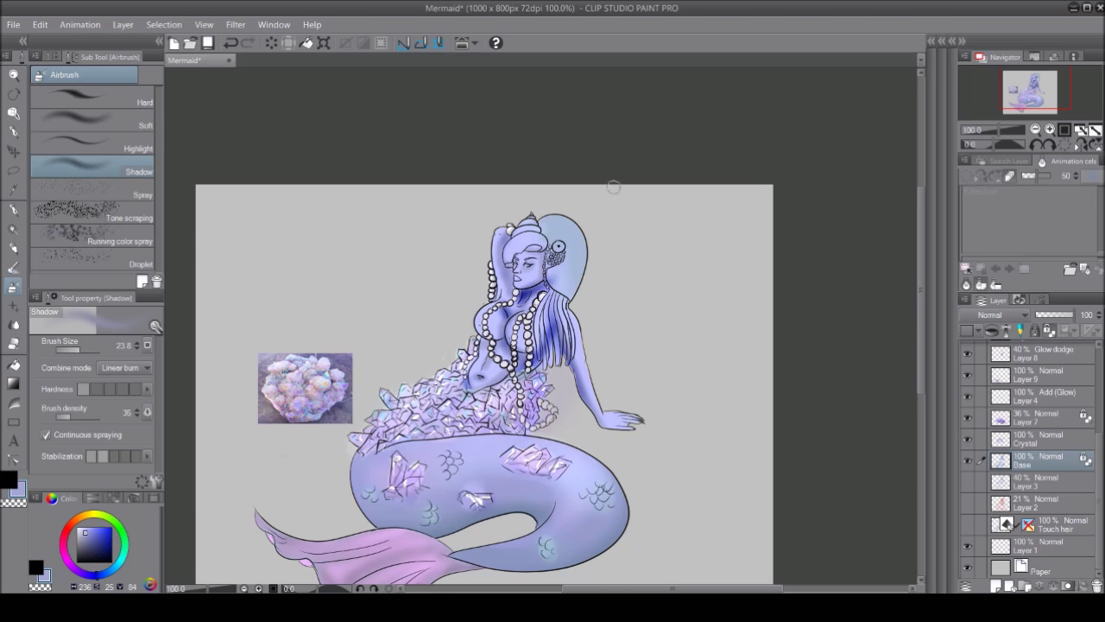
scroll(534, 267, up, 6)
key(bracketleft)
key(bracketleft)
key(bracketleft)
drag(453, 207, 540, 198)
drag(380, 173, 397, 277)
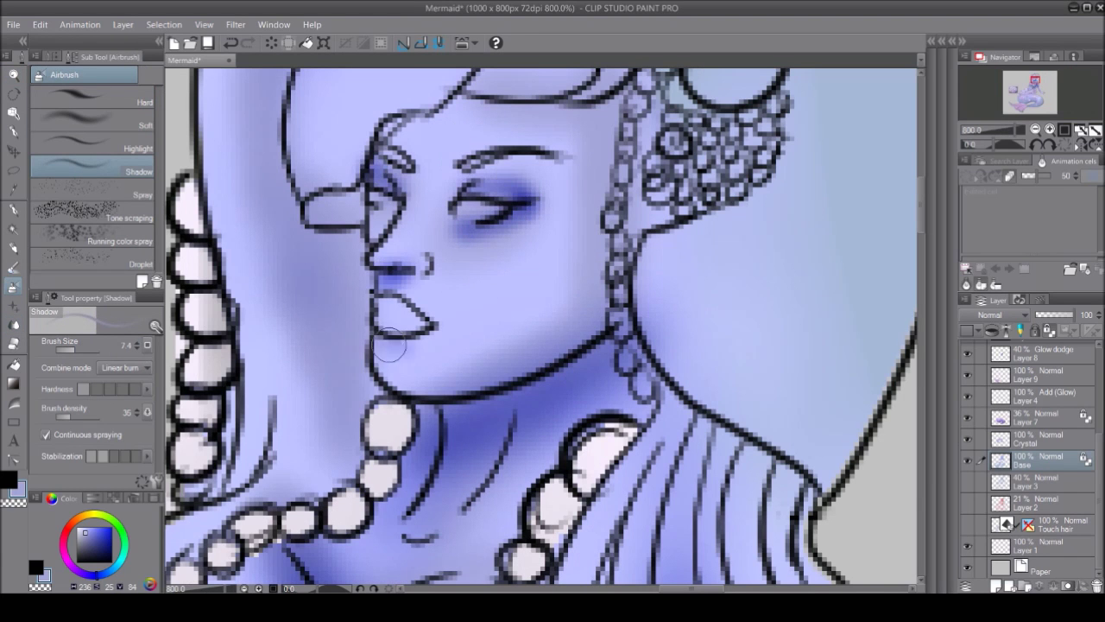
drag(604, 130, 621, 346)
drag(376, 345, 410, 354)
drag(449, 380, 604, 310)
Step: Add a soft pink blush to the cheek and face with the Soft airbrush and blend it
click(93, 121)
scroll(518, 259, down, 3)
drag(483, 242, 535, 277)
drag(388, 242, 406, 259)
scroll(540, 325, down, 4)
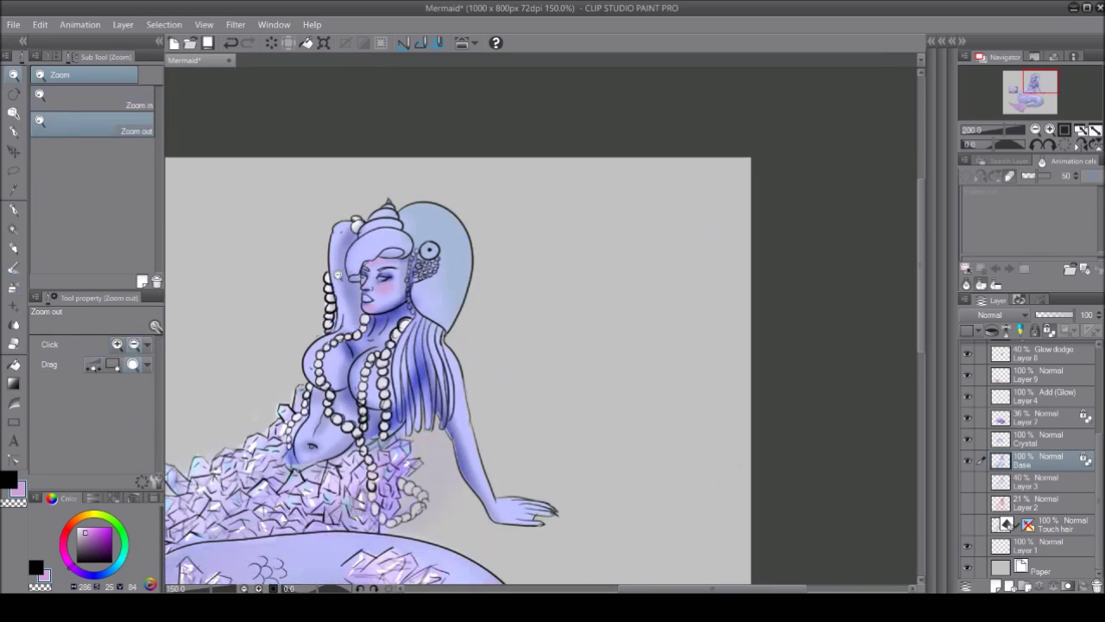
key(j)
drag(394, 286, 380, 332)
Step: Brush pale pink highlights onto the raised arm, chest and belly with the Highlight airbrush
key(b)
click(92, 143)
drag(340, 251, 363, 371)
mouse_move(285, 389)
mouse_down()
mouse_move(363, 345)
mouse_move(380, 350)
mouse_up()
key(j)
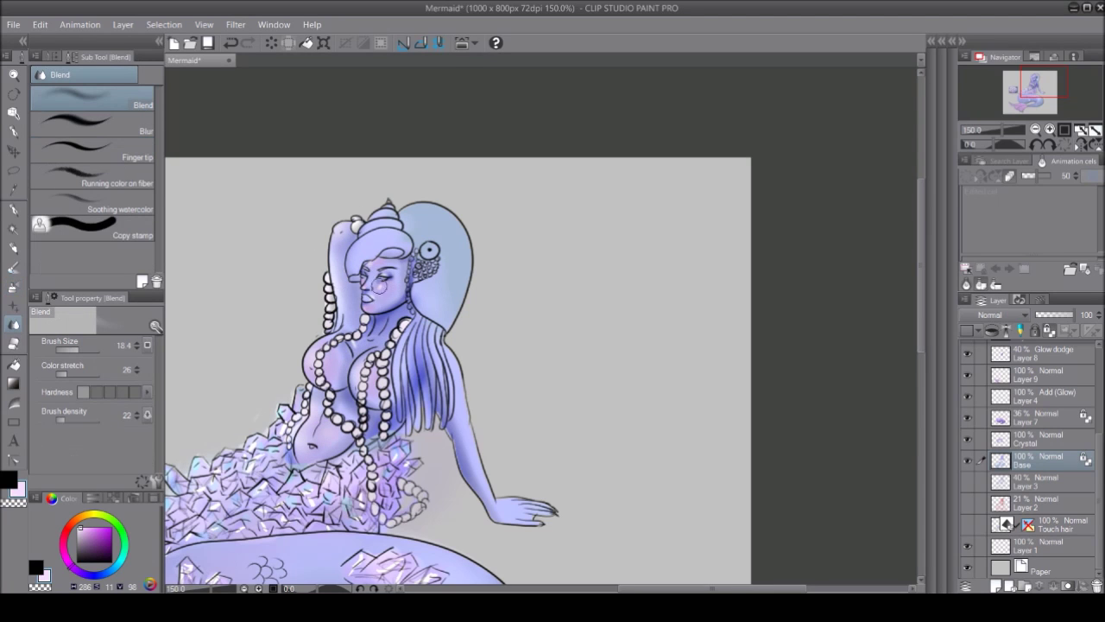
Step: Paint the lips dark red with pale highlights and fill in the whites of the eyes using the G-pen
key(p)
scroll(377, 304, up, 5)
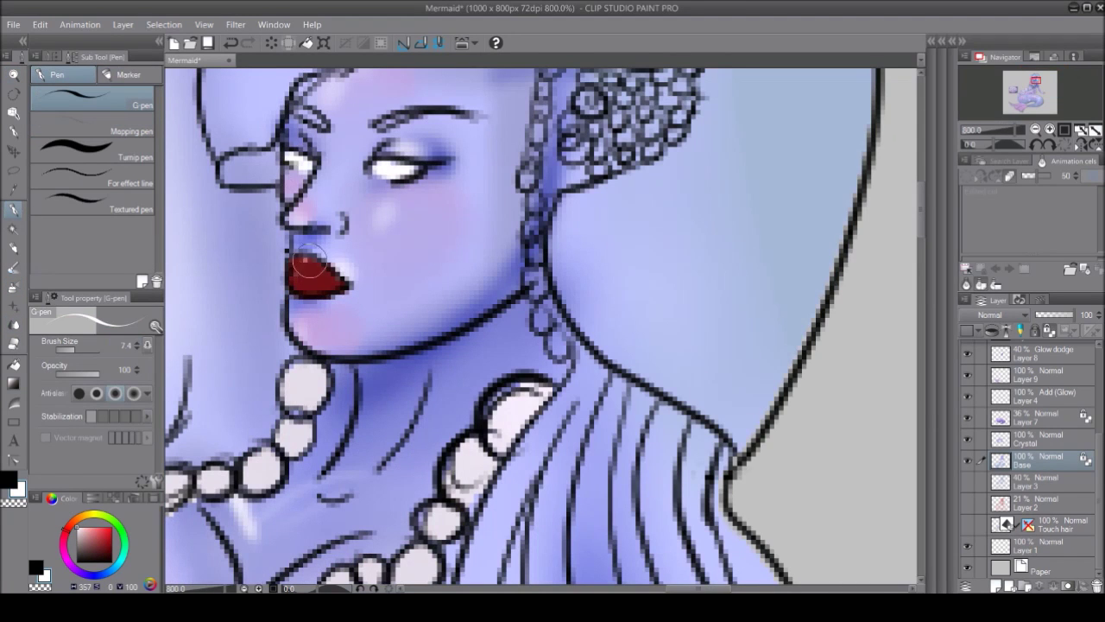
scroll(303, 259, down, 3)
Step: Brighten the hair strands and the nautilus shell with the Highlight airbrush at size 20.9
key(b)
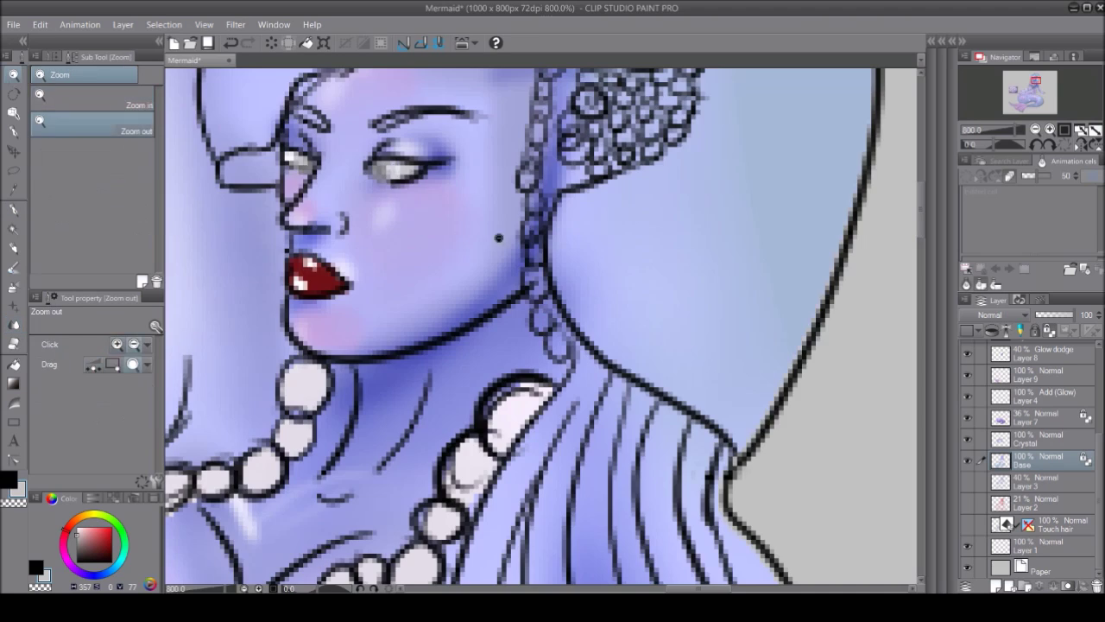
scroll(506, 239, down, 5)
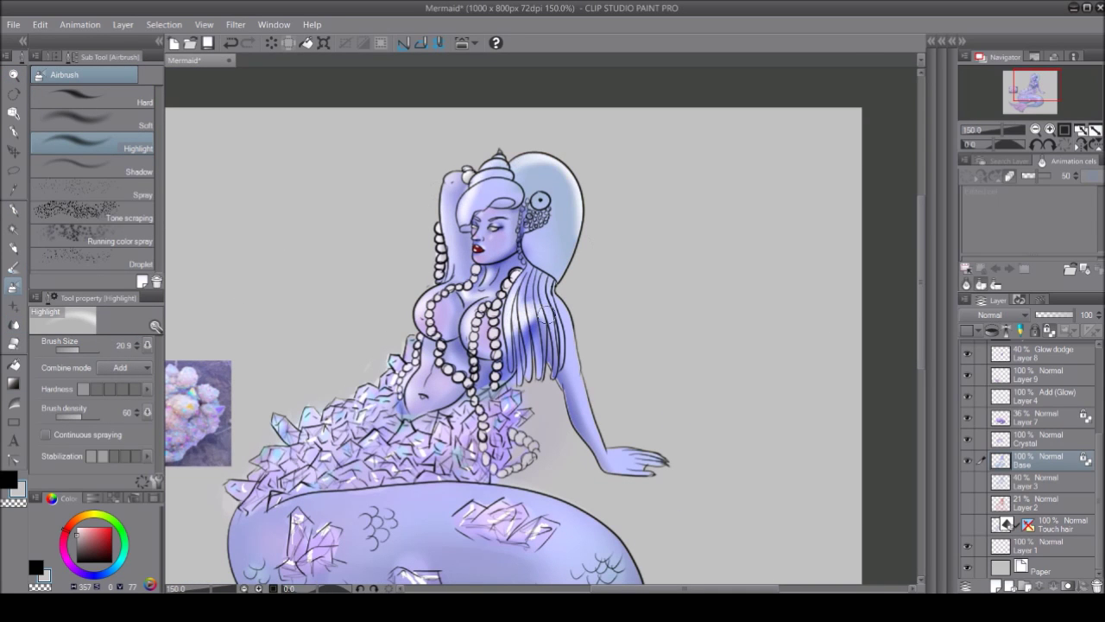
scroll(514, 326, down, 2)
Step: Colour the crown shell beige and the nautilus shell greyish white with the Soft airbrush at size 23.8
click(97, 537)
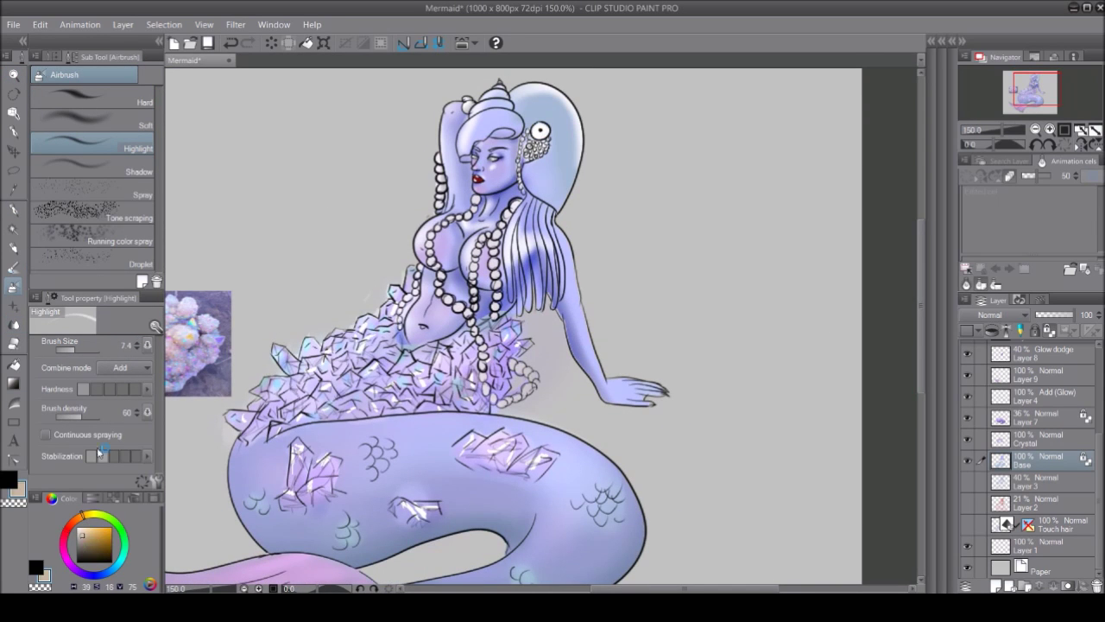
click(90, 121)
drag(565, 112, 552, 182)
drag(510, 82, 483, 142)
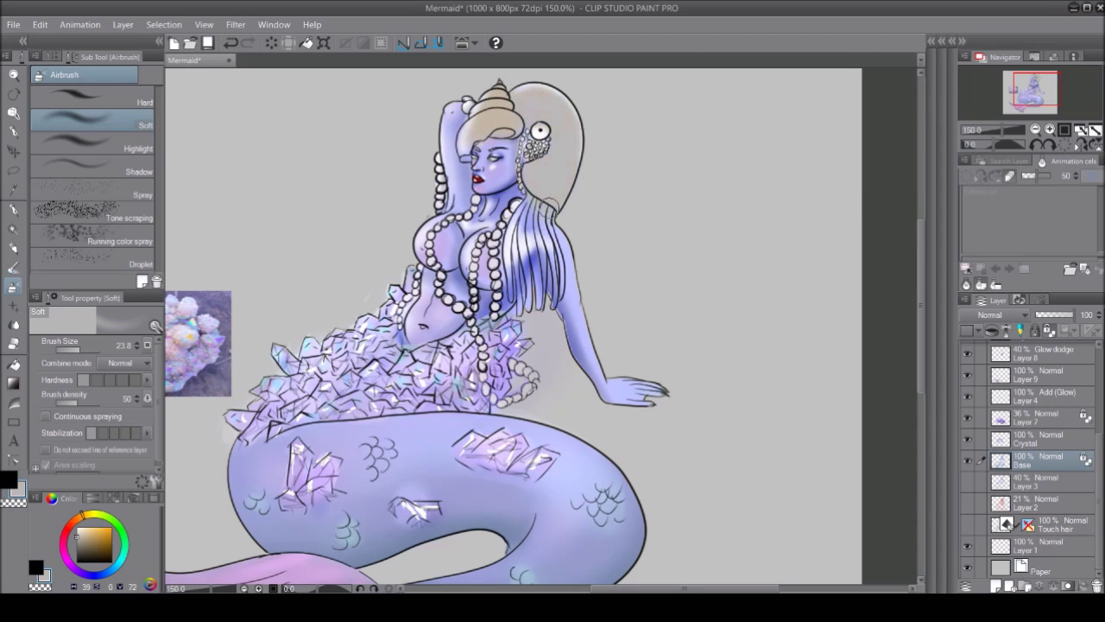
Step: Draw branching dark purple veins around the nautilus eye with the G-pen and recolour them turquoise
key(p)
alt+click(577, 175)
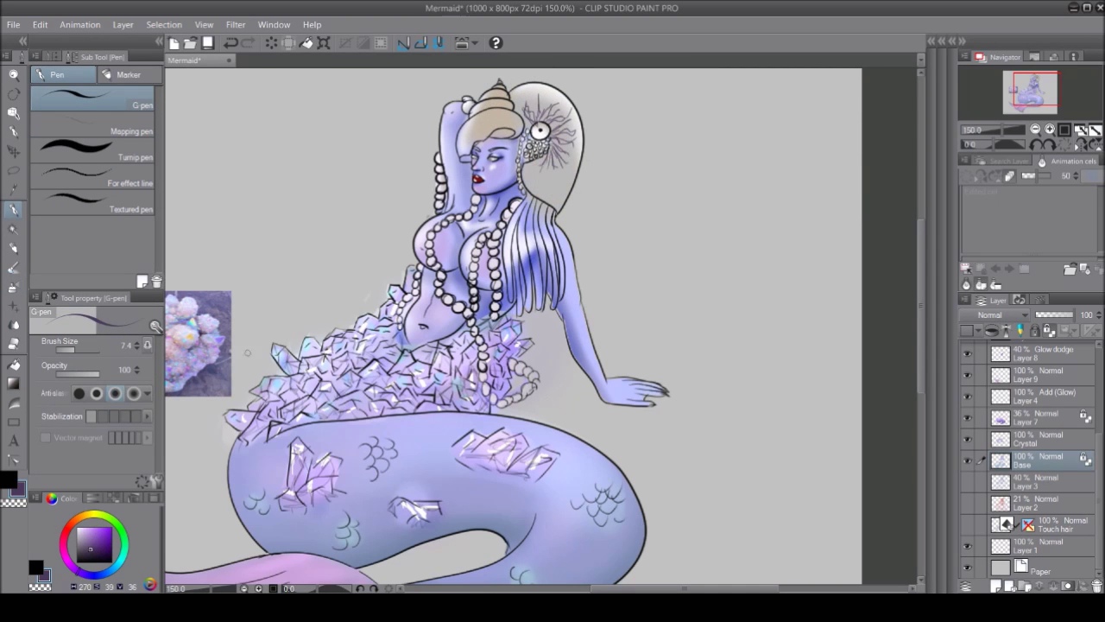
alt+click(540, 110)
Step: Paint the long hair reddish brown with the G-pen at size 23.8 and brush pale highlights across the strands
mouse_move(525, 197)
mouse_down()
mouse_move(521, 229)
mouse_move(552, 310)
mouse_up()
drag(545, 220, 515, 272)
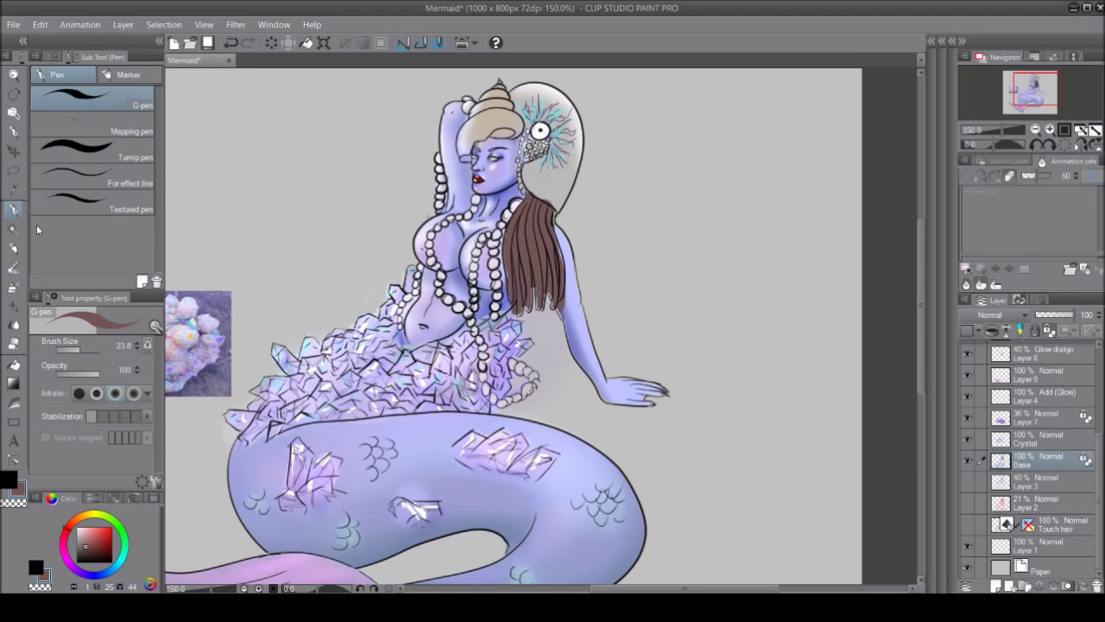
key(b)
drag(527, 207, 544, 268)
drag(535, 229, 509, 276)
Step: Paint the fringe under the crown shell brown and shade and blend the shell's surface
key(p)
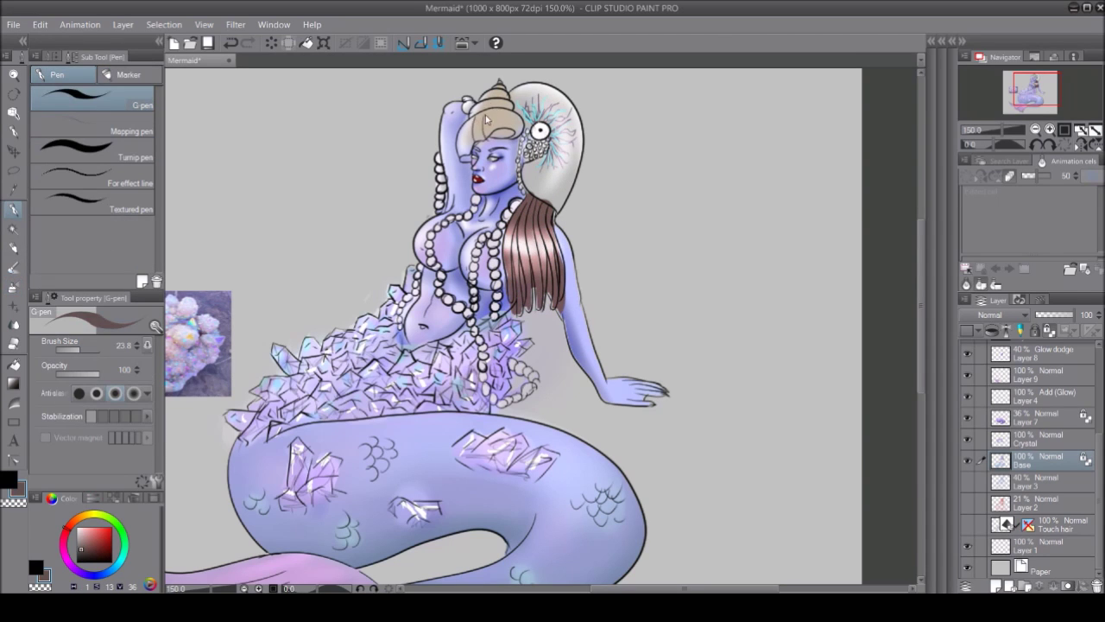
key(b)
key(j)
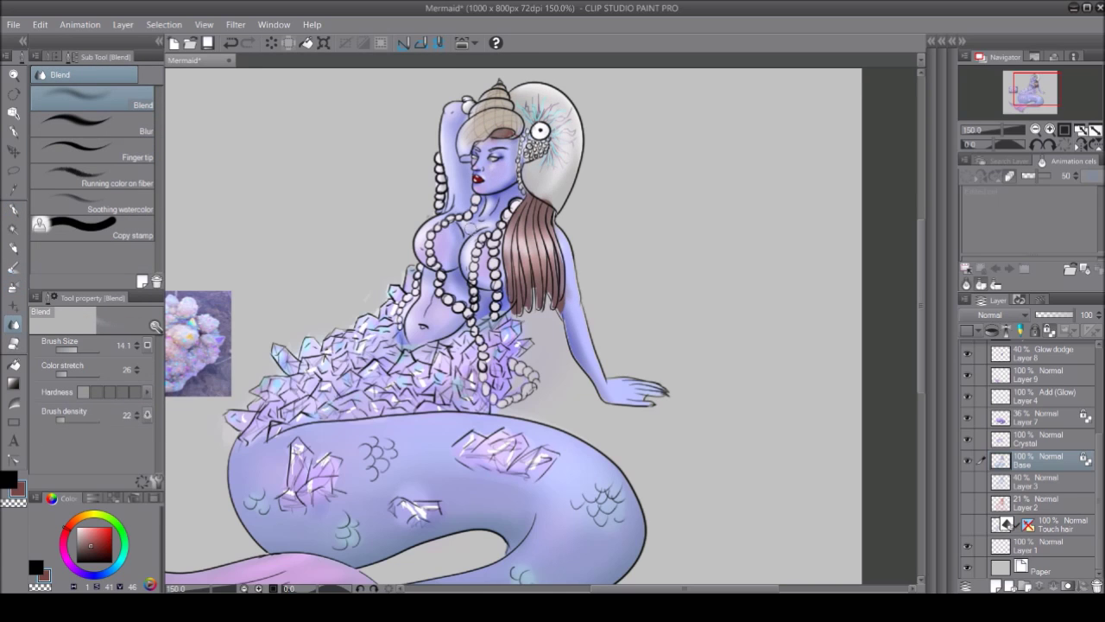
Step: Tint the raised arm, chest and resting hand turquoise with the Smooth watercolor brush at size 23.8 and blend it
key(p)
key(b)
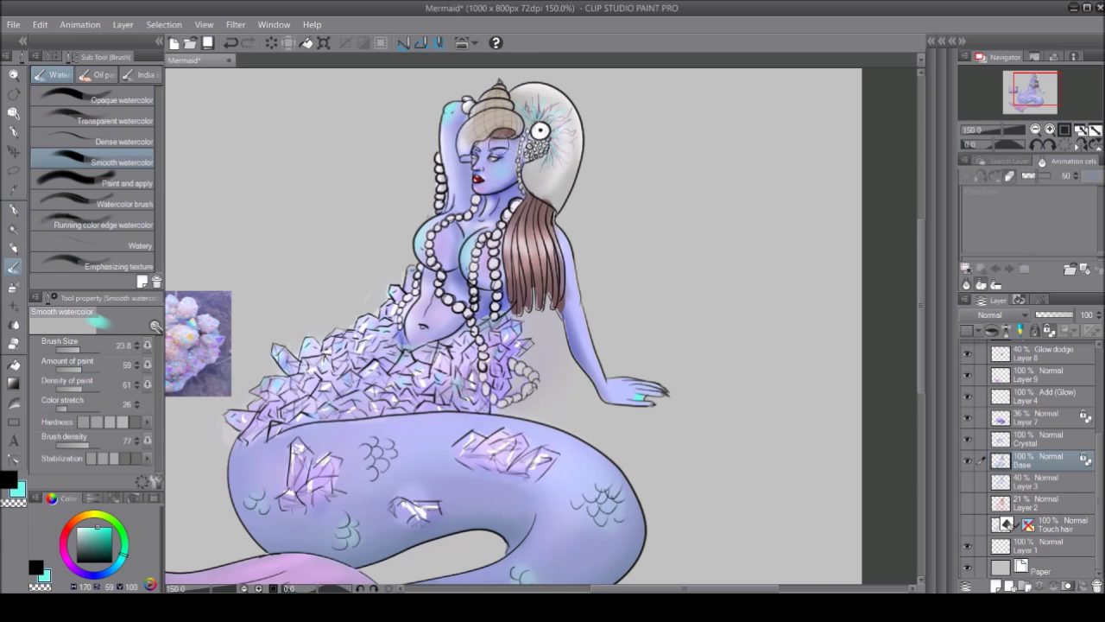
key(j)
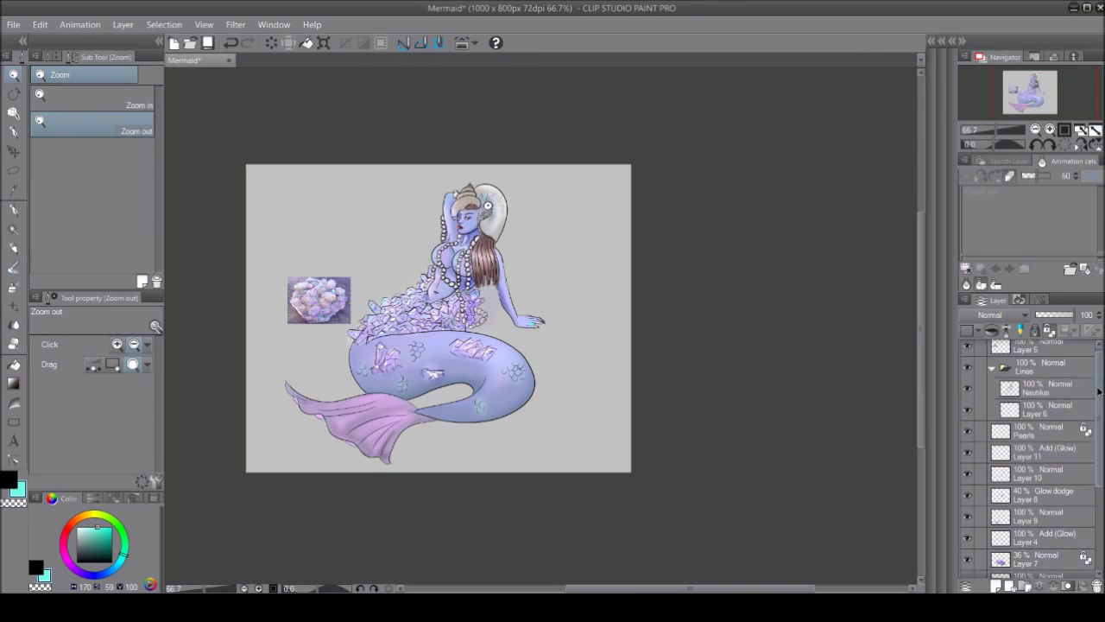
Step: Try pink and dark violet on the line art, and recolour the crystals' outlines turquoise with the G-pen at size 77
key(p)
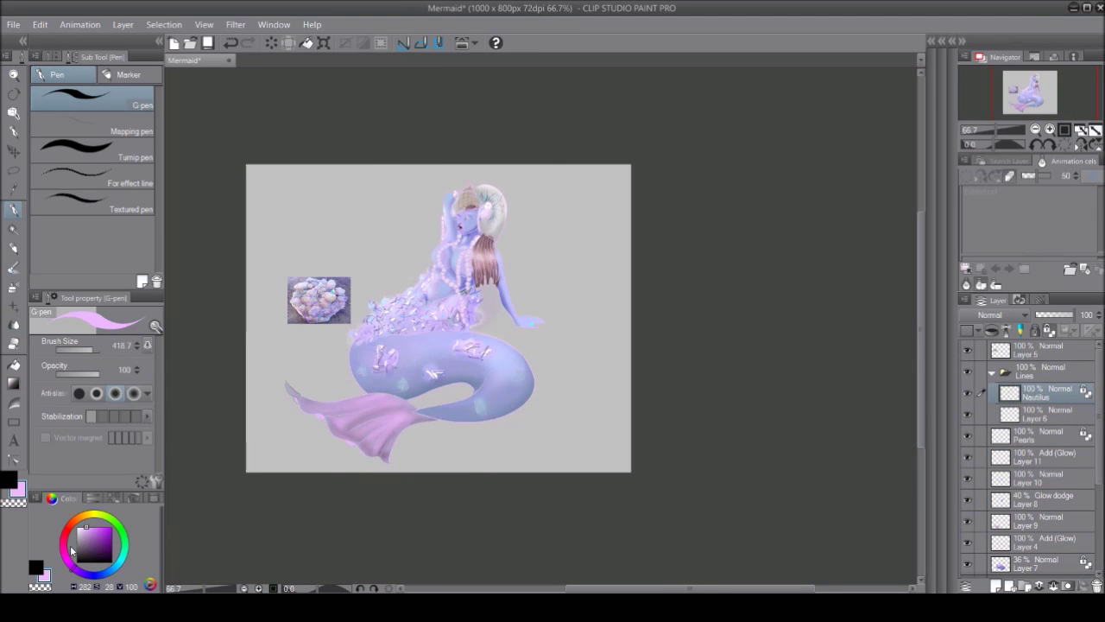
drag(104, 538, 110, 541)
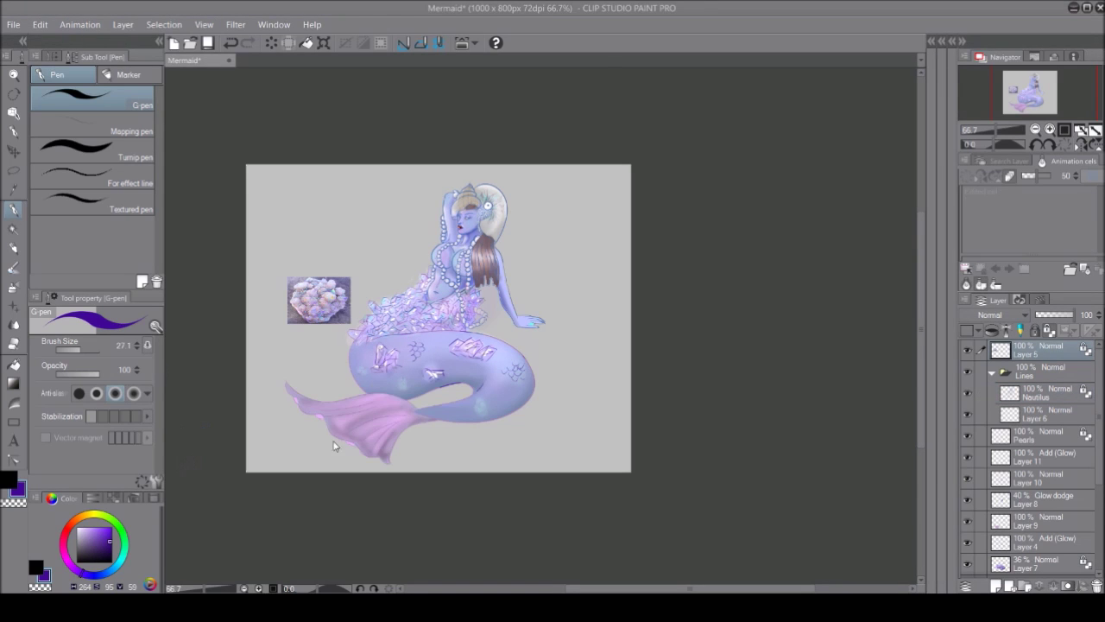
alt+click(400, 321)
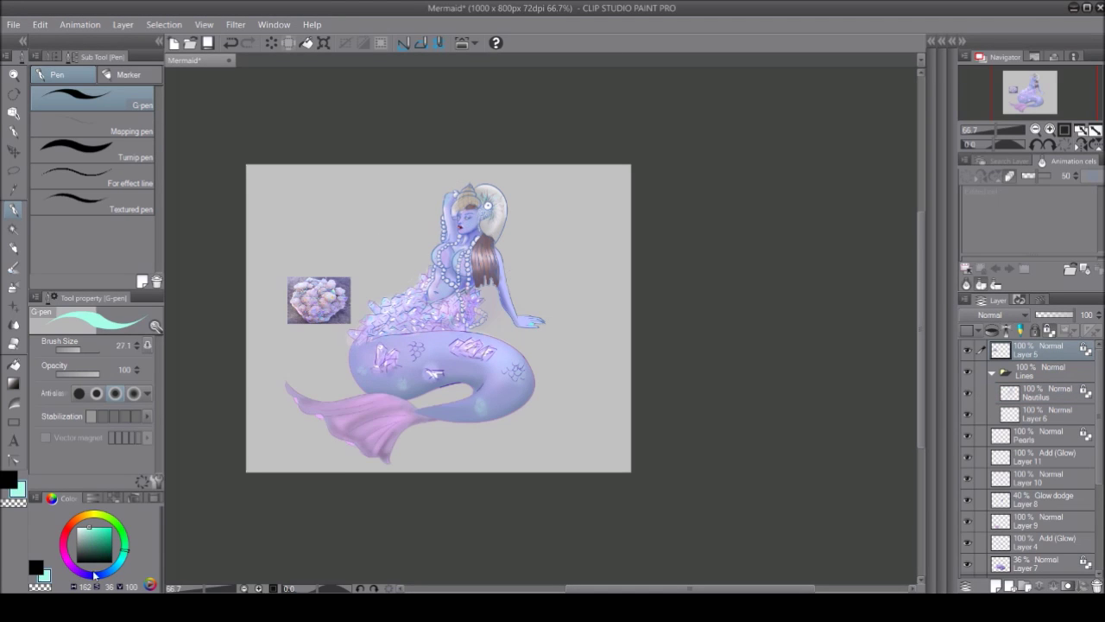
mouse_move(519, 340)
mouse_down()
mouse_move(431, 319)
mouse_move(541, 320)
mouse_up()
click(90, 528)
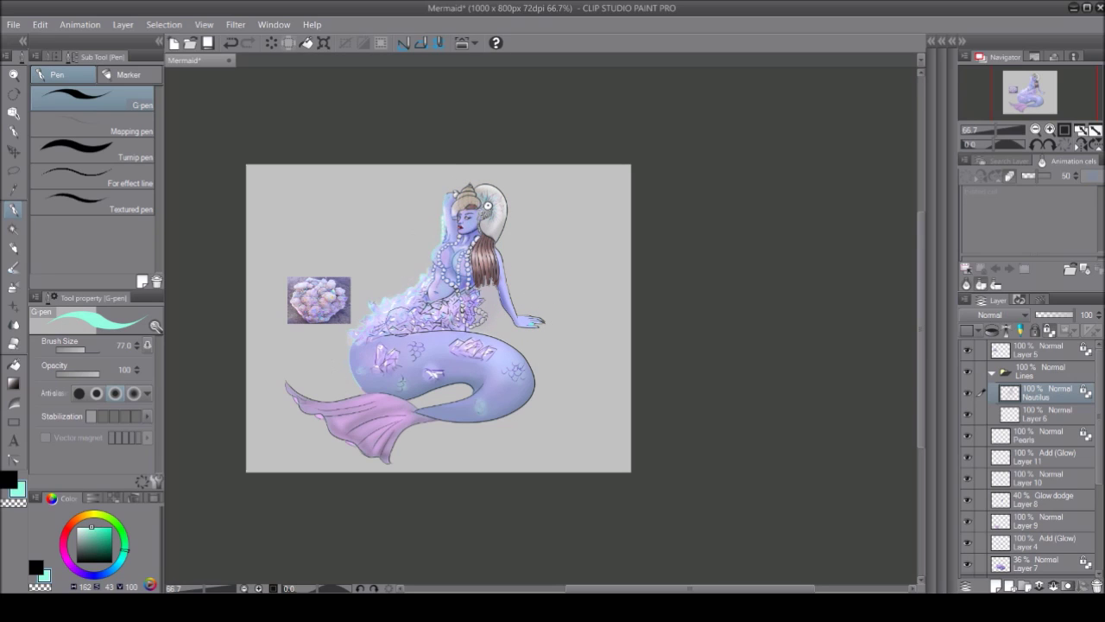
drag(372, 311, 415, 333)
Step: Erase the crystal reference photo beside the mermaid on Layer 5 with the Hard eraser at size 129.6
click(1036, 349)
click(95, 542)
click(80, 572)
key(e)
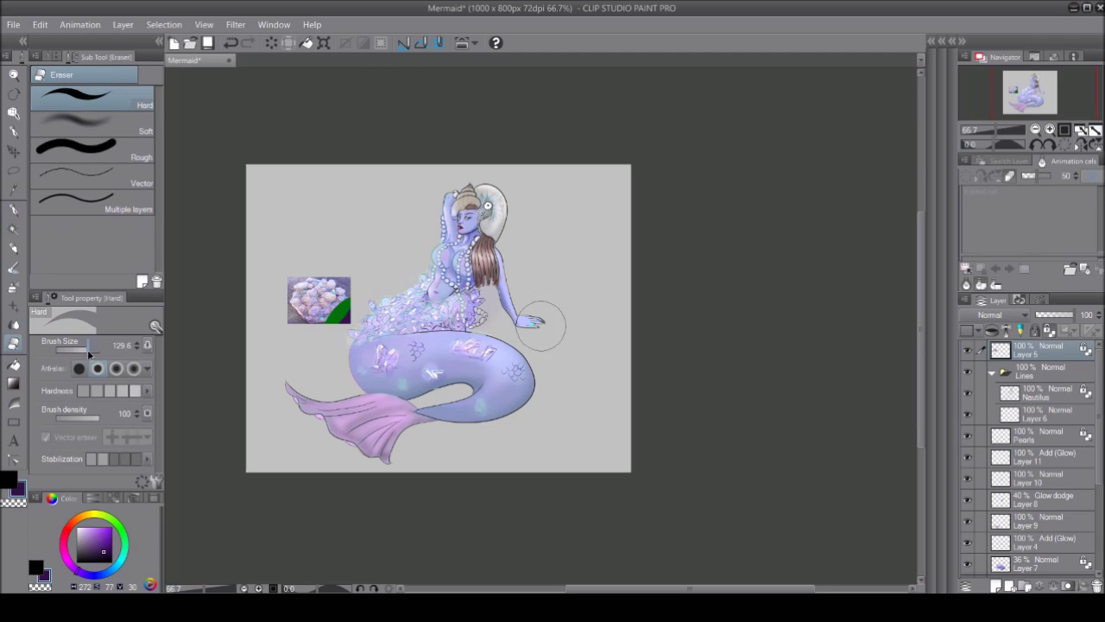
drag(294, 285, 346, 319)
Step: Recolour the tail's outlines slate blue and its scale lines dark teal on the Nautilus layer with the G-pen at size 77
click(1044, 393)
click(99, 539)
key(p)
click(94, 551)
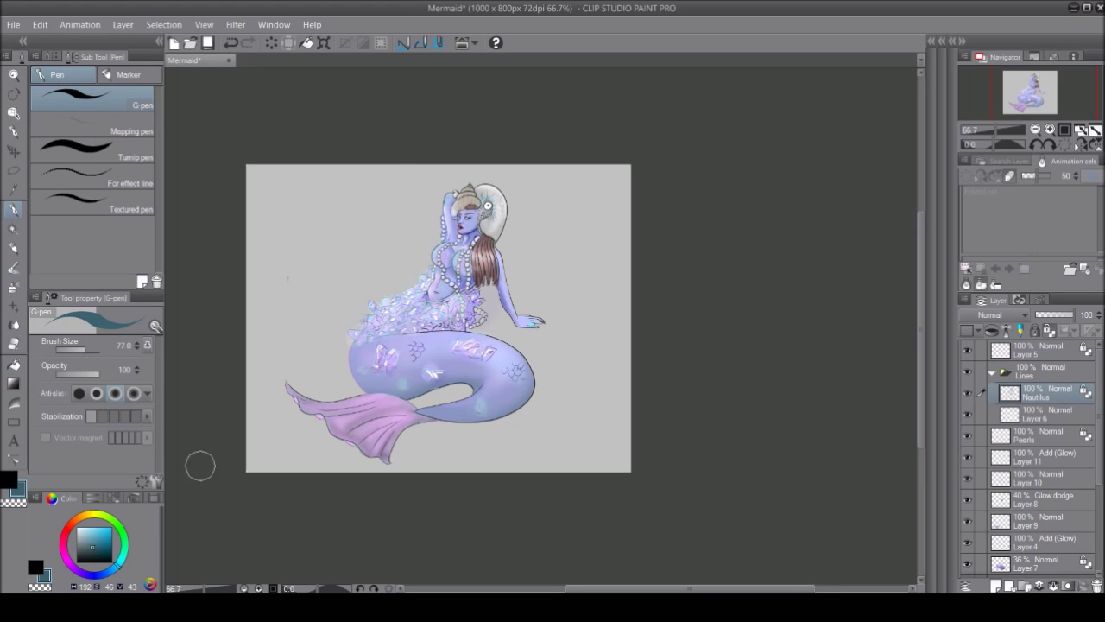
drag(358, 421, 518, 379)
click(95, 529)
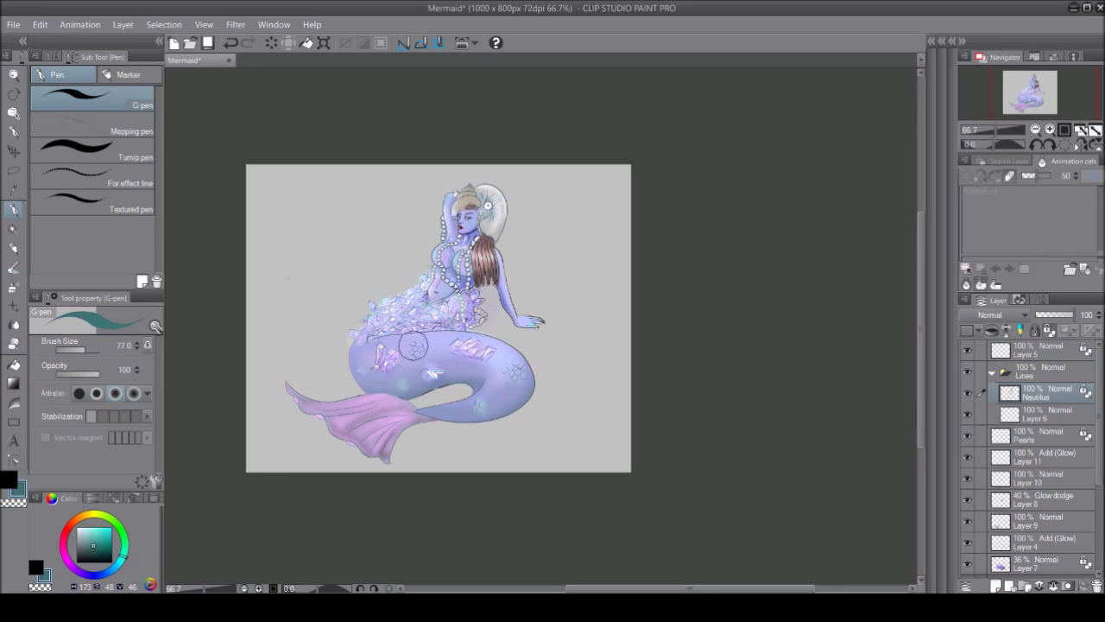
drag(371, 301, 388, 336)
Step: Recolour the crystals' line art in violet and dark blue tones with the G-pen at size 77
click(95, 543)
click(112, 577)
click(91, 514)
click(84, 527)
mouse_move(379, 294)
mouse_down()
mouse_move(423, 324)
mouse_move(475, 337)
mouse_up()
click(95, 544)
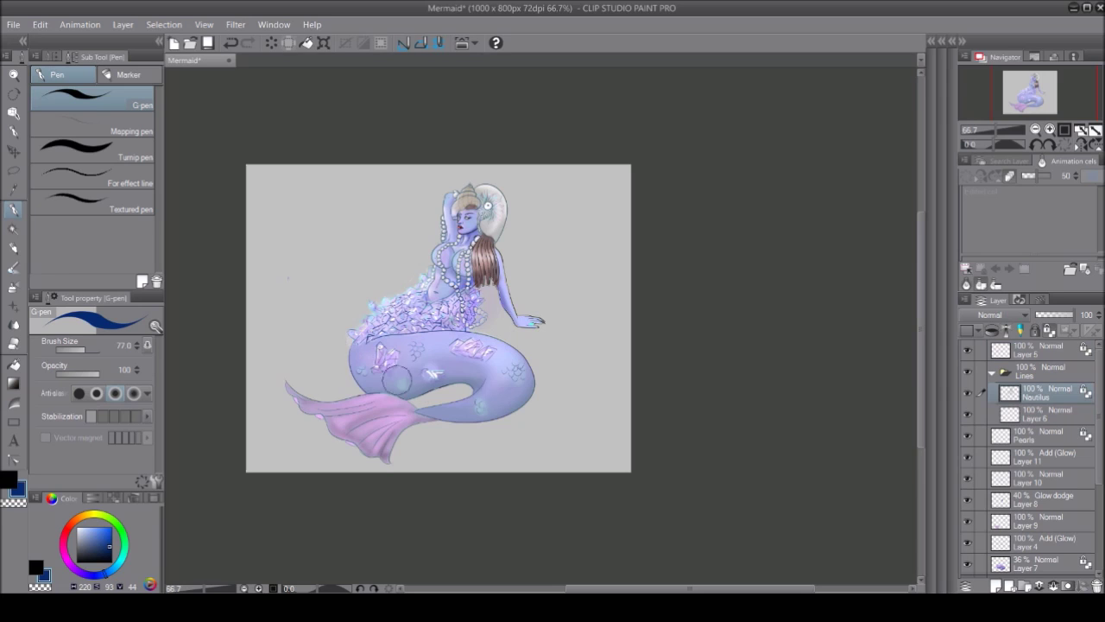
Step: Try a dark blue foreground-to-transparent gradient behind the mermaid on Layer 12, and undo it
click(13, 383)
drag(259, 177, 617, 462)
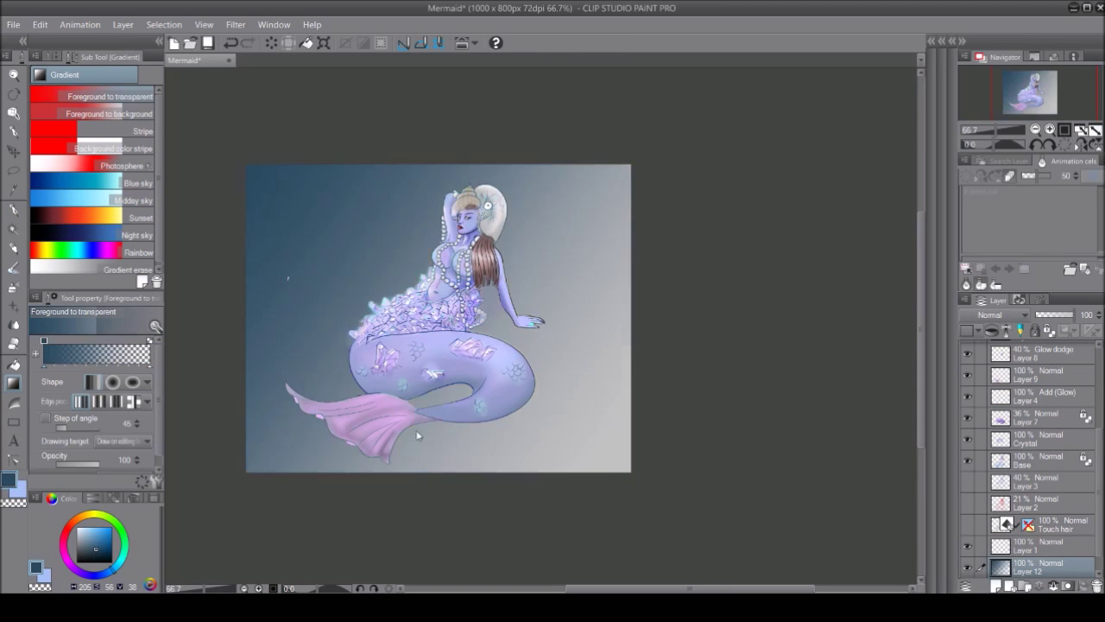
key(ctrl+z)
Step: Try a dark-purple-to-light-blue gradient at 60 opacity on the tail shading, and select the tail area for the Glow dodge layer
drag(316, 180, 501, 456)
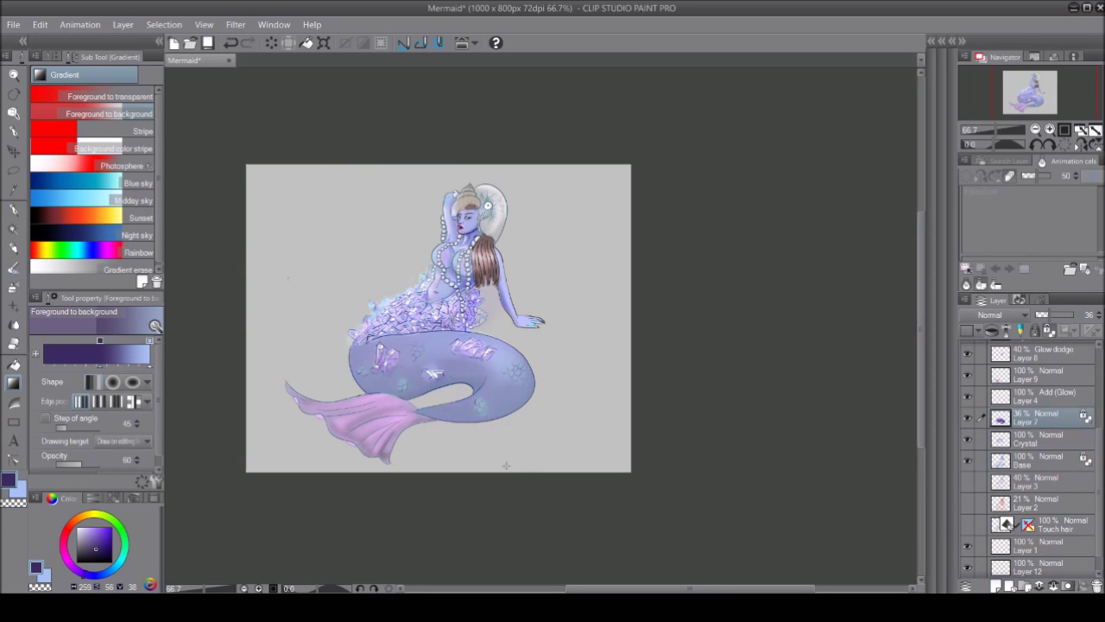
scroll(1028, 458, up, 3)
click(13, 229)
click(440, 380)
click(1044, 453)
key(g)
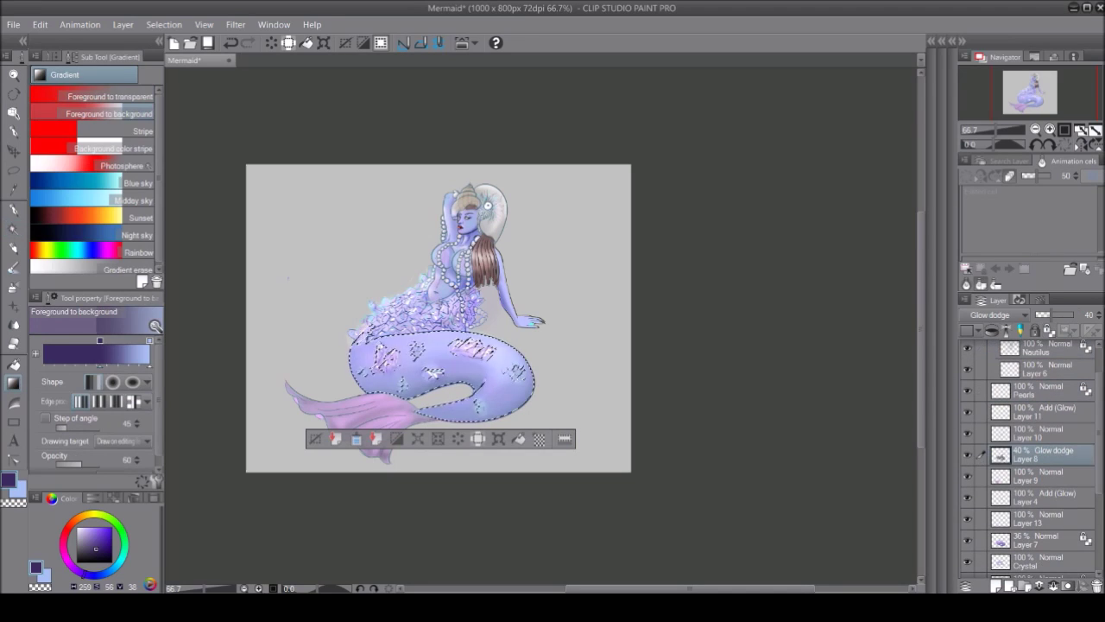
Step: Clear the tail selection and apply a dark-purple-to-light-blue gradient across the tail shading on Layer 7
key(ctrl+d)
click(1035, 546)
drag(418, 332, 495, 442)
Step: Try a light-blue-to-purple gradient over the background, and clear it around the figure and inside the tail's curl
click(87, 537)
drag(431, 173, 331, 377)
key(e)
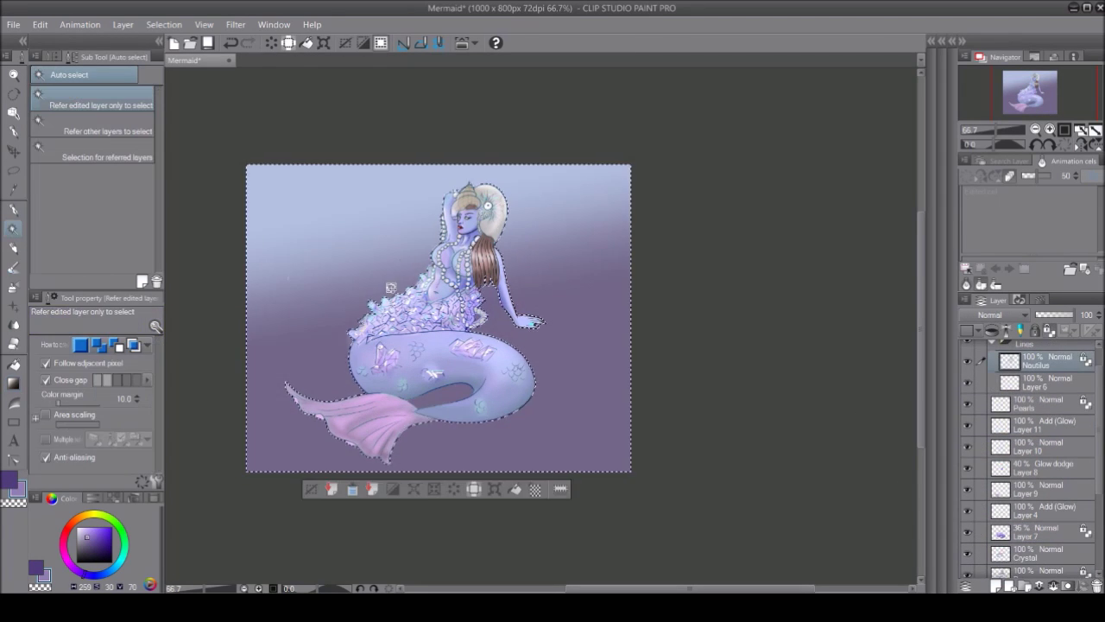
key(Delete)
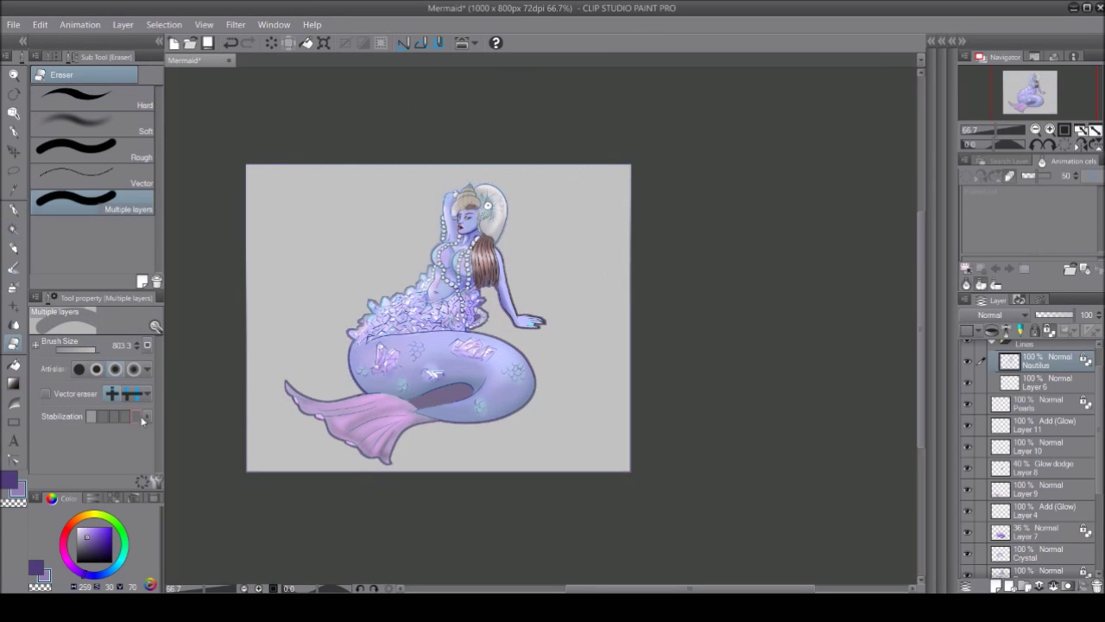
scroll(1027, 457, down, 2)
click(1036, 434)
key(ctrl+d)
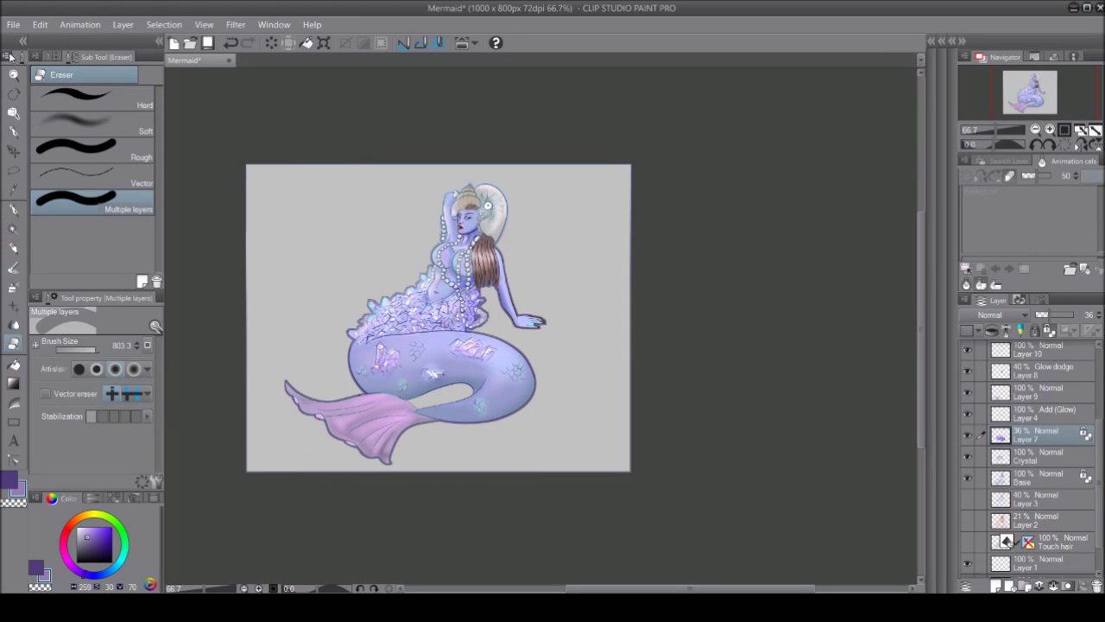